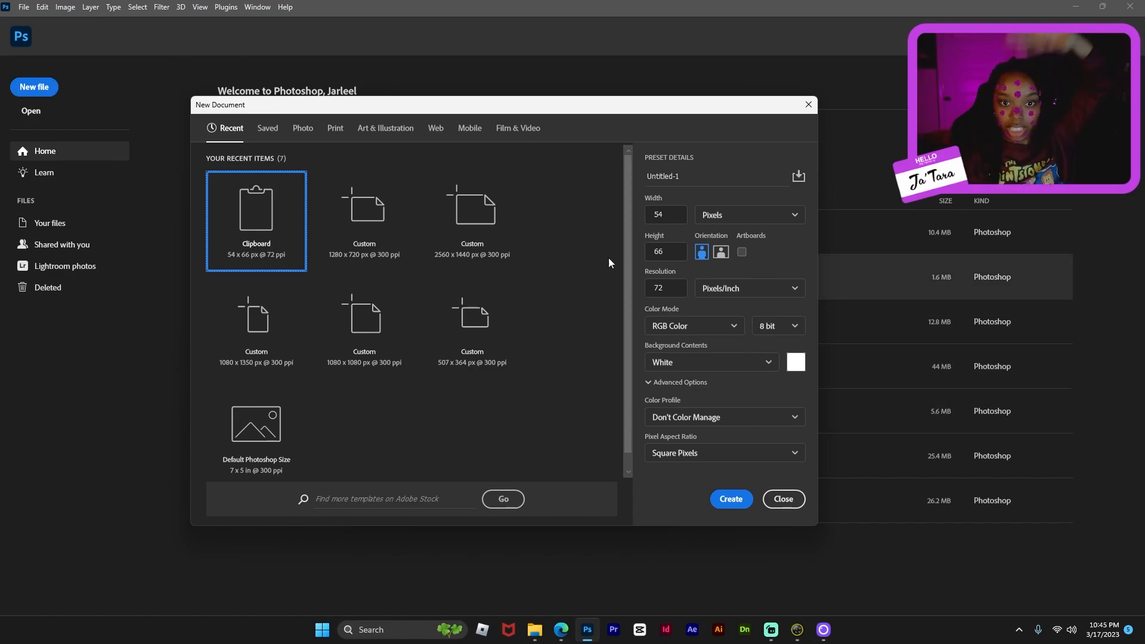
Step: Create a new document 1280 pixels wide and 720 pixels high at a resolution of 300 pixels/inch
click(723, 216)
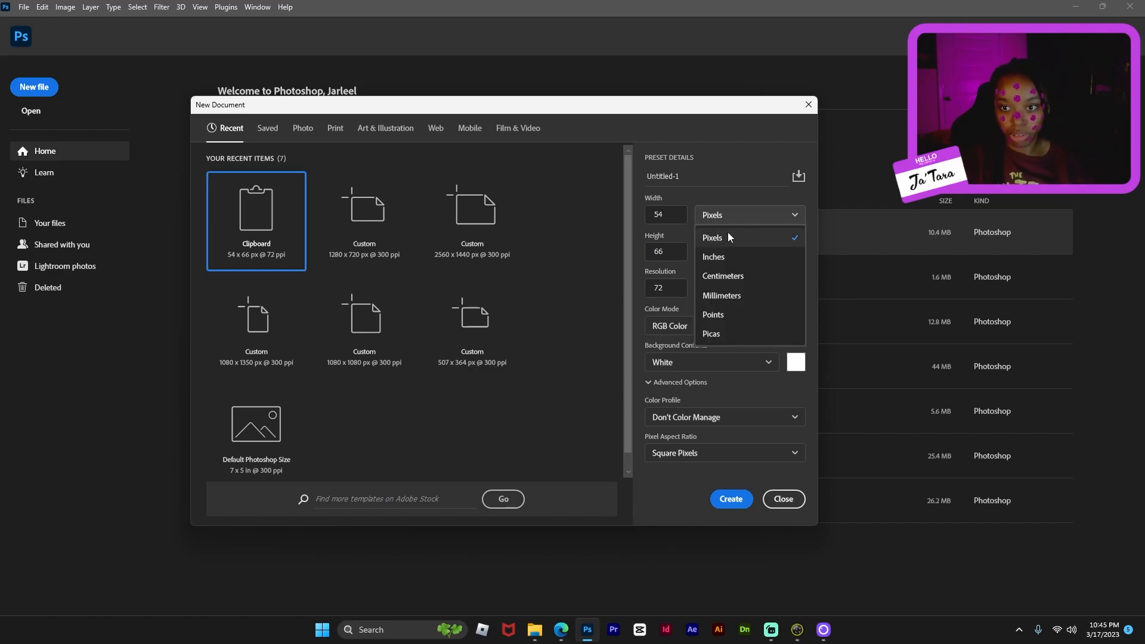
click(721, 237)
double_click(672, 215)
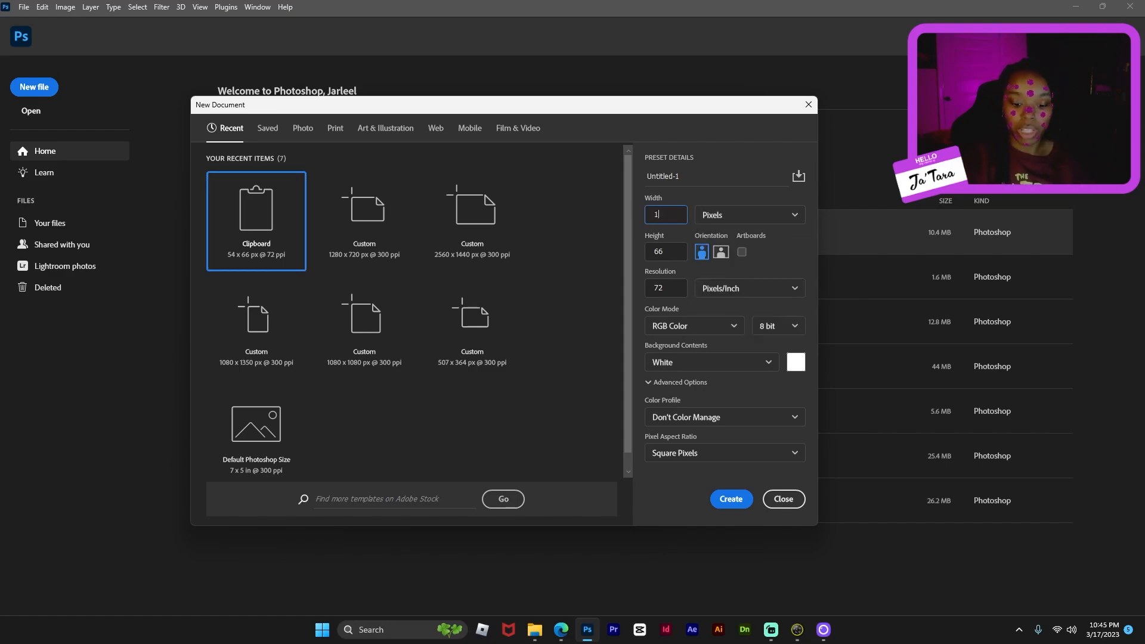
text(1280)
double_click(676, 251)
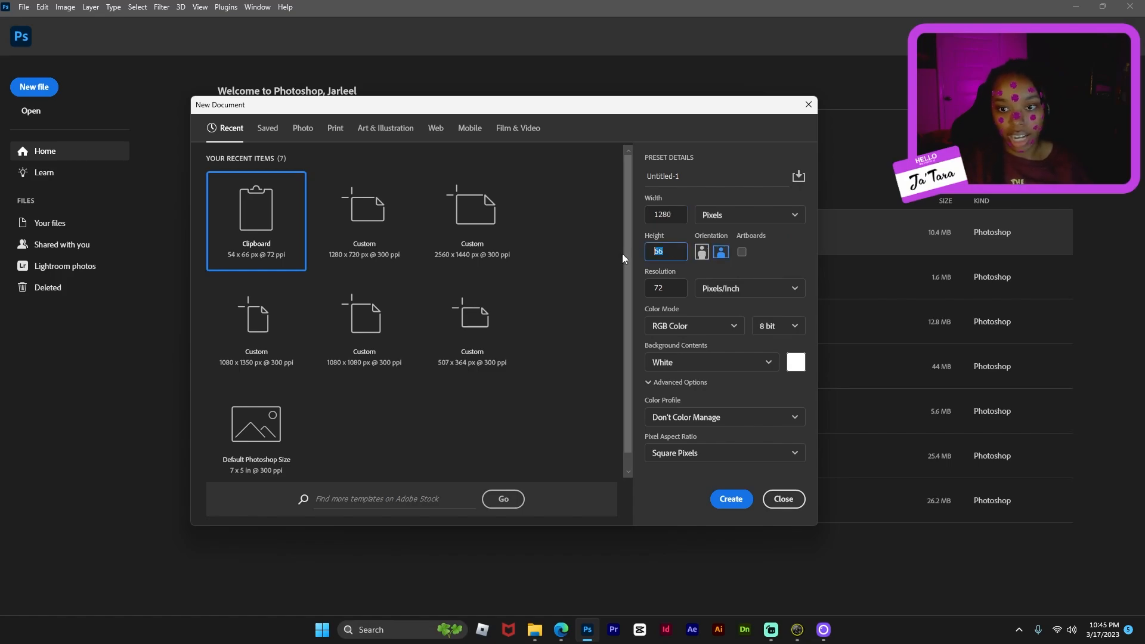
text(720)
key(Tab)
text(300)
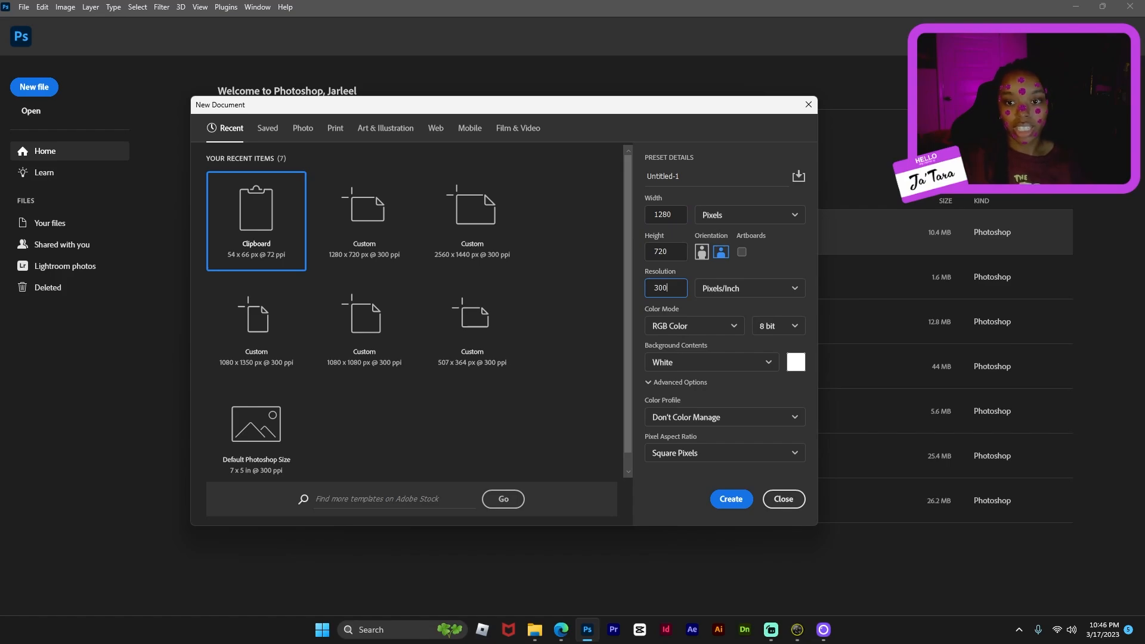
key(Return)
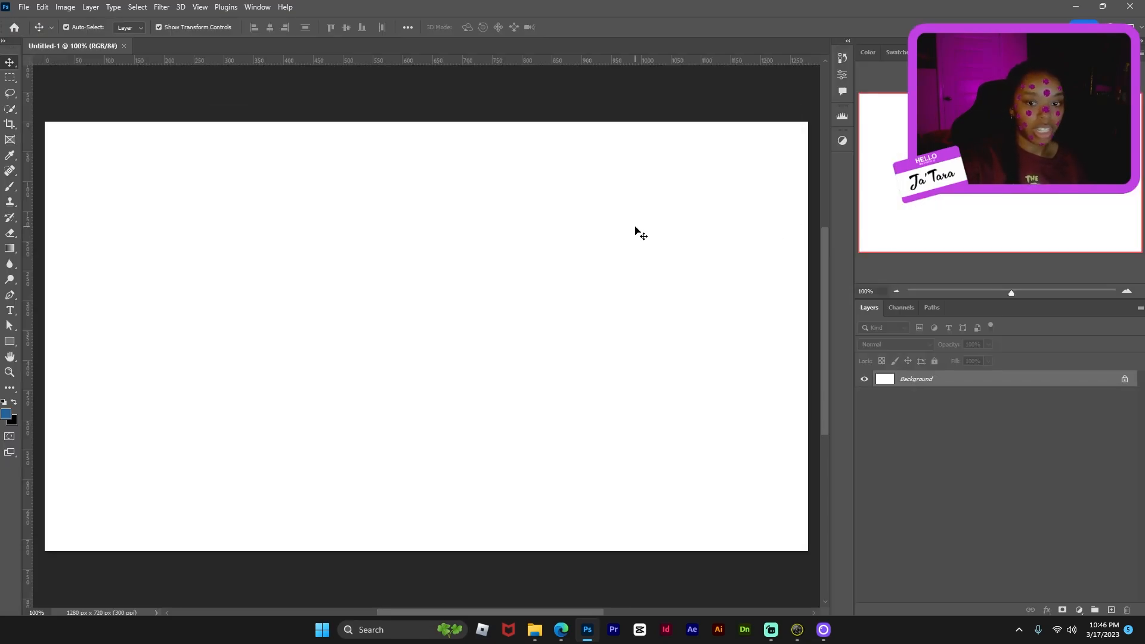
Step: Copy a screen snip of the RAYE thumbnail from YouTube in the browser into the Photoshop document, enlarged to about 186% and centred on the canvas
key(ctrl+minus)
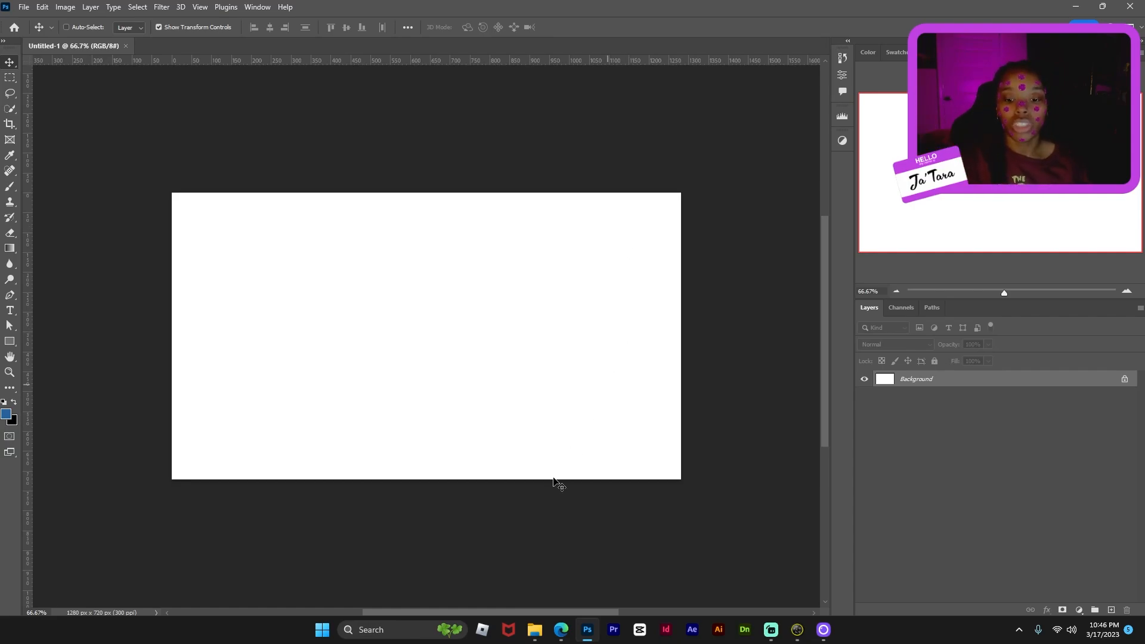
click(561, 632)
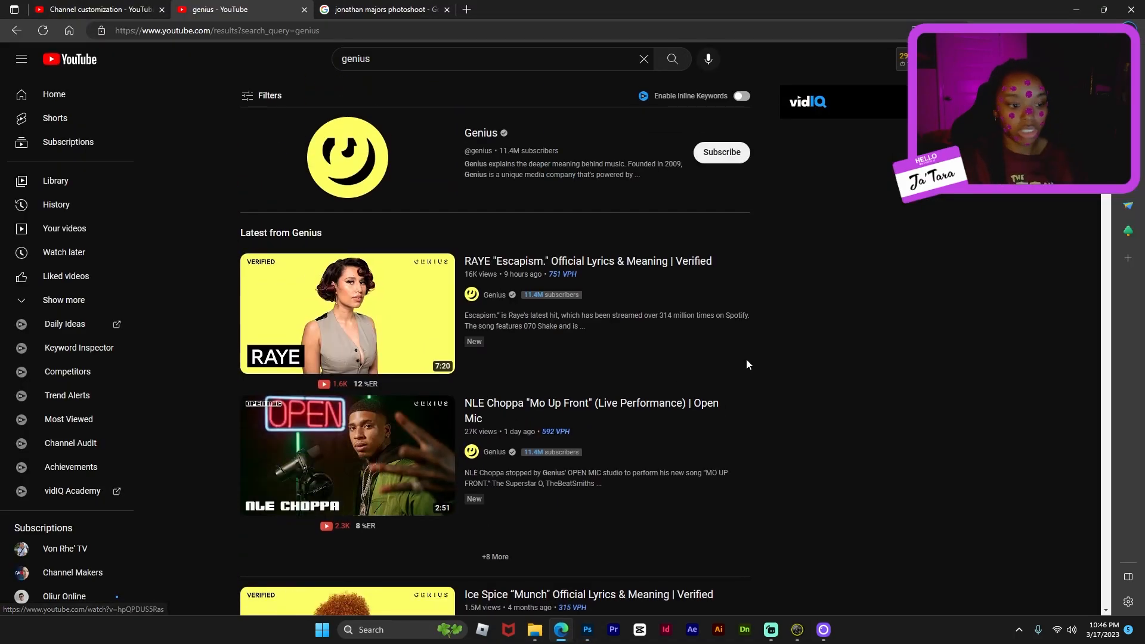
key(super+shift+s)
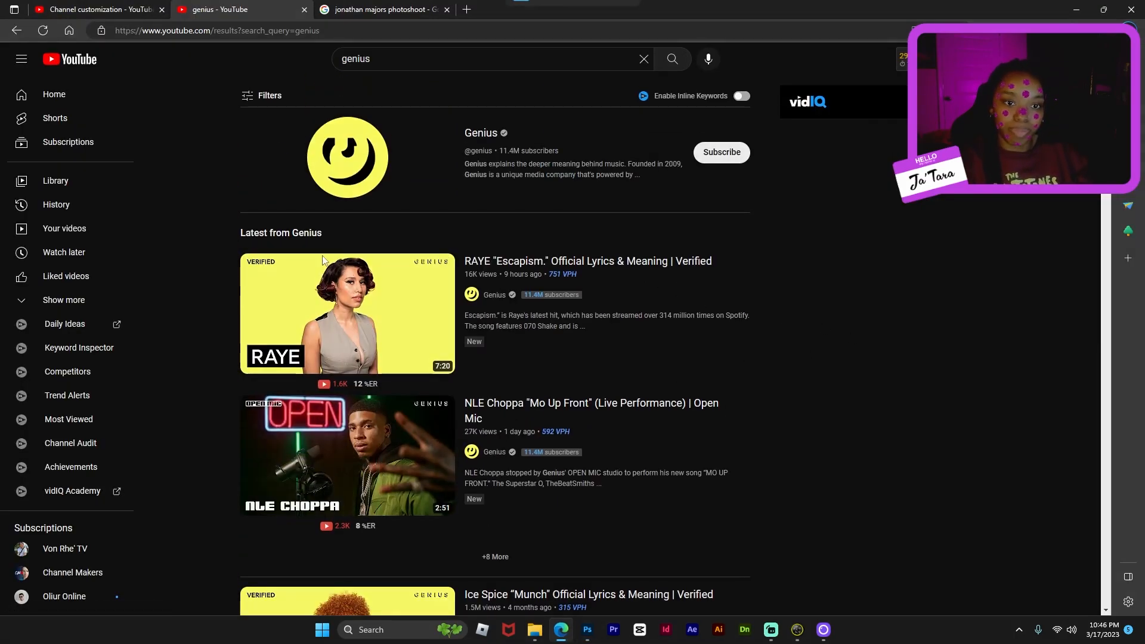
drag(295, 293, 464, 381)
click(583, 634)
key(ctrl+v)
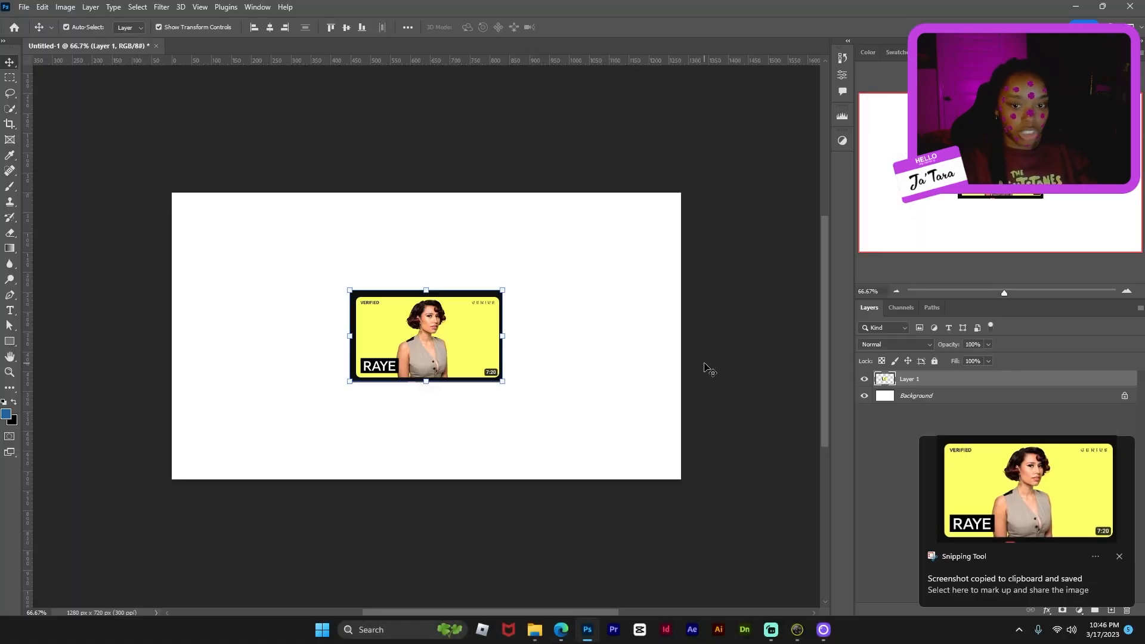
drag(504, 338, 601, 344)
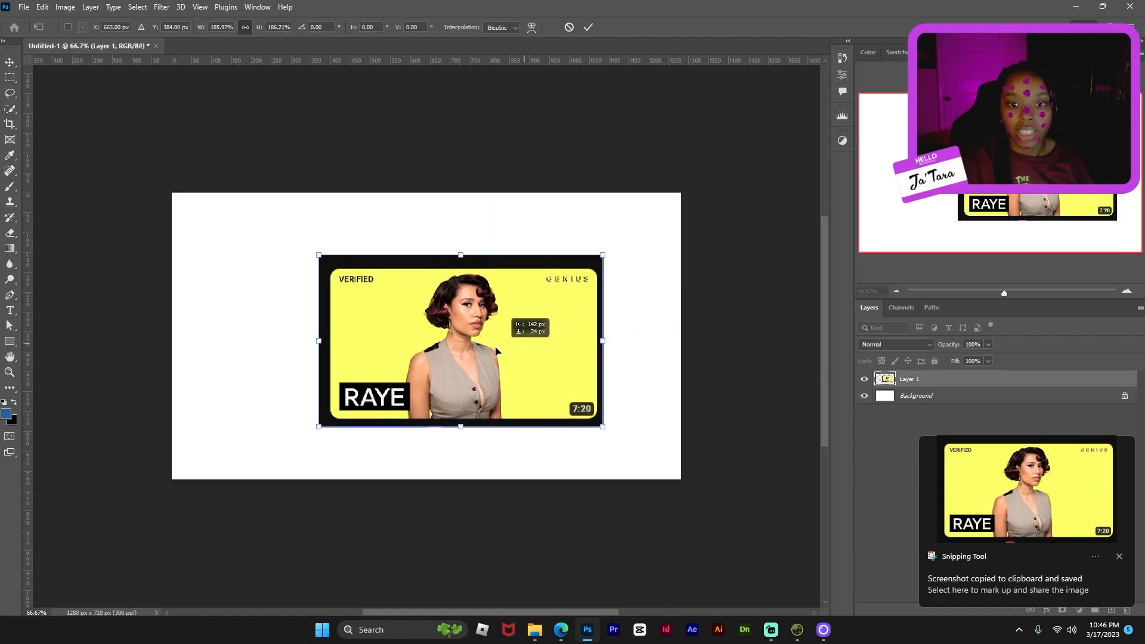
drag(533, 356, 499, 355)
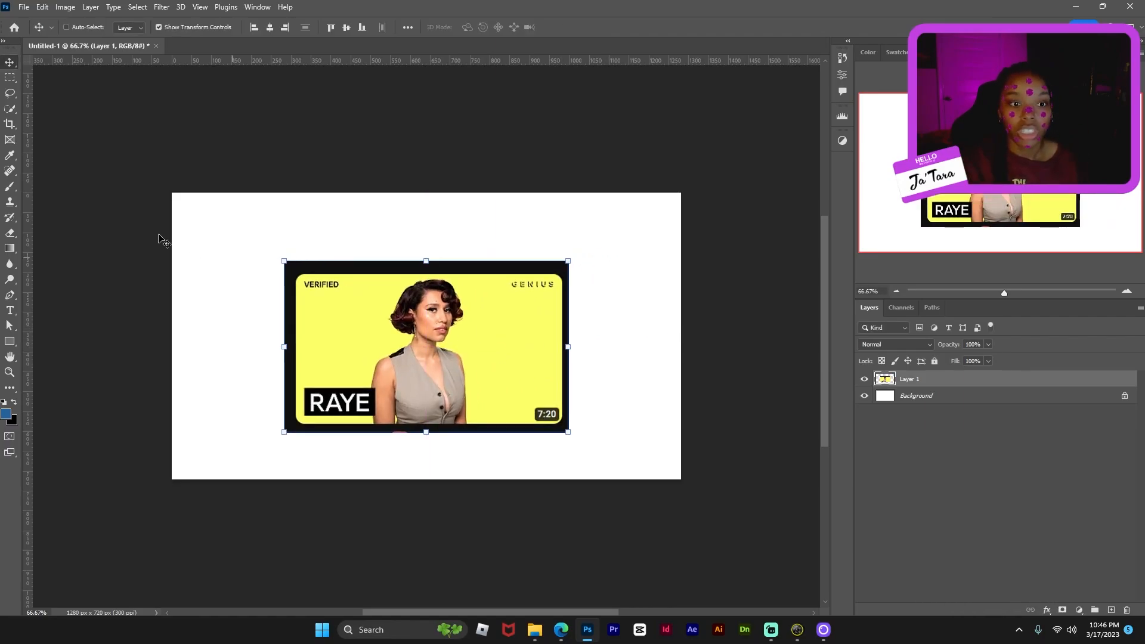
Step: Draw a rectangle shape about 1001 by 339 px over the thumbnail snip and remove its stroke
click(9, 341)
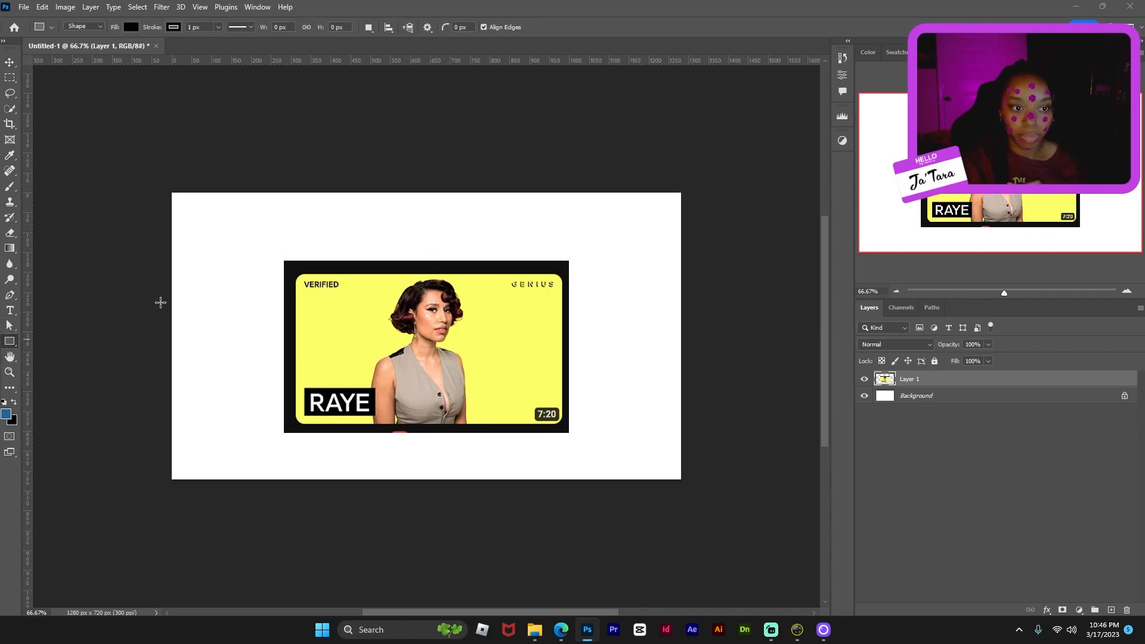
drag(212, 243, 609, 377)
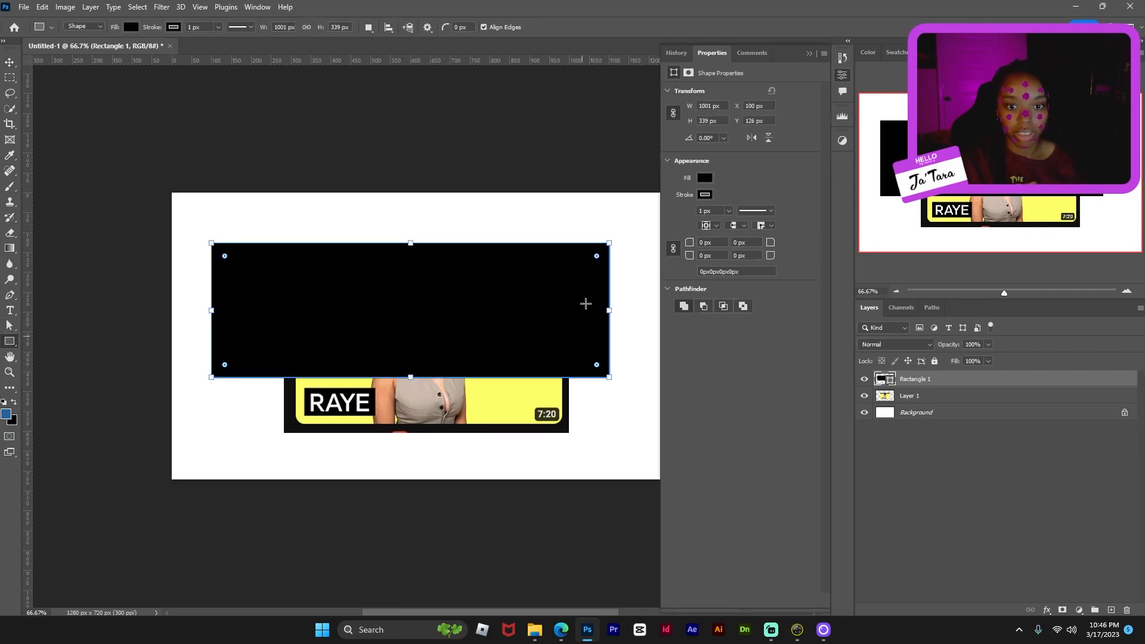
click(705, 194)
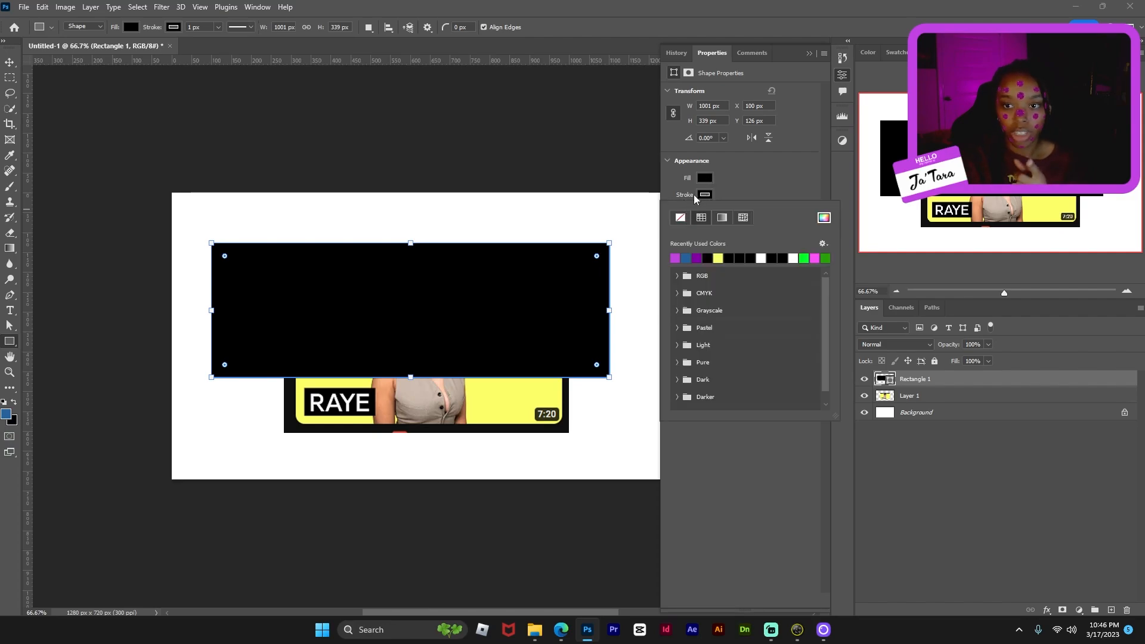
click(683, 219)
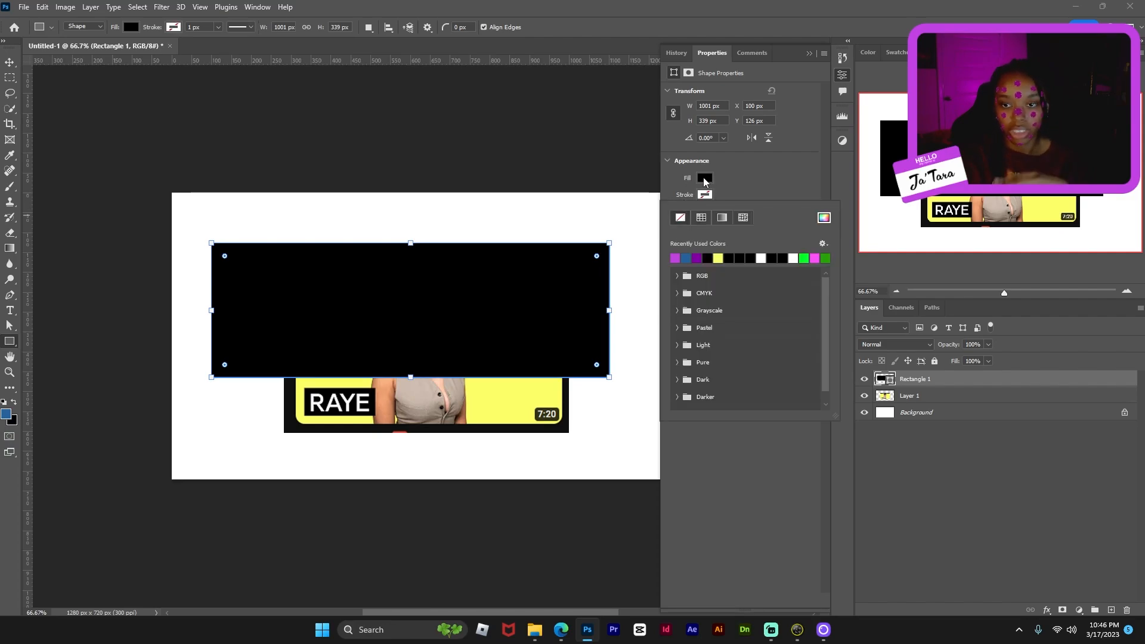
Step: Fill the rectangle with the yellow fcff68 sampled from the thumbnail's background
click(705, 178)
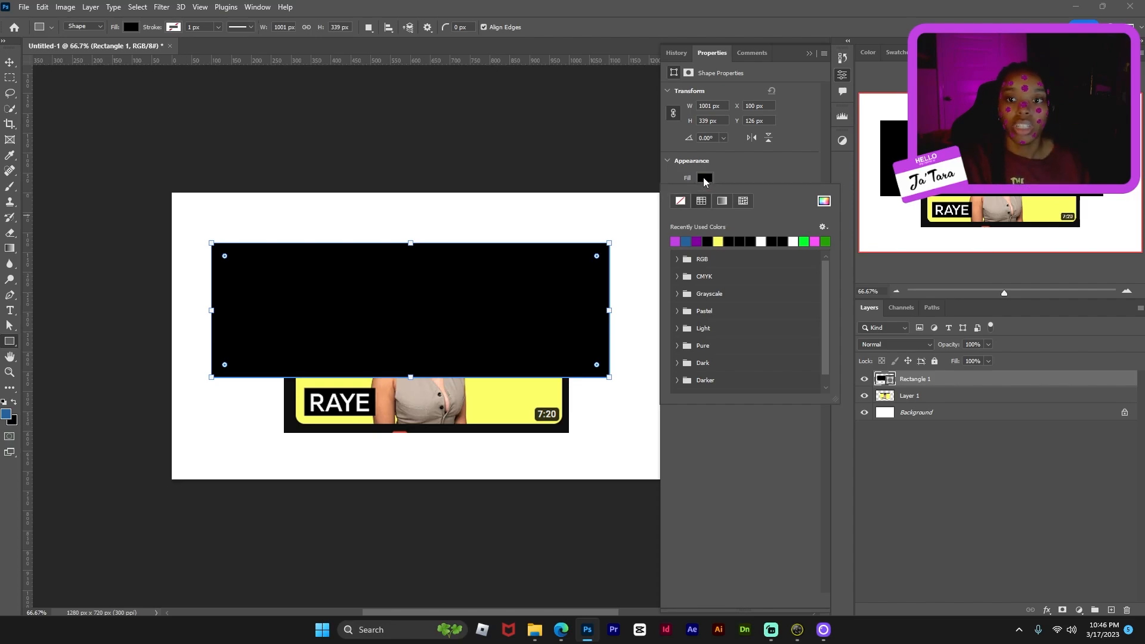
click(824, 202)
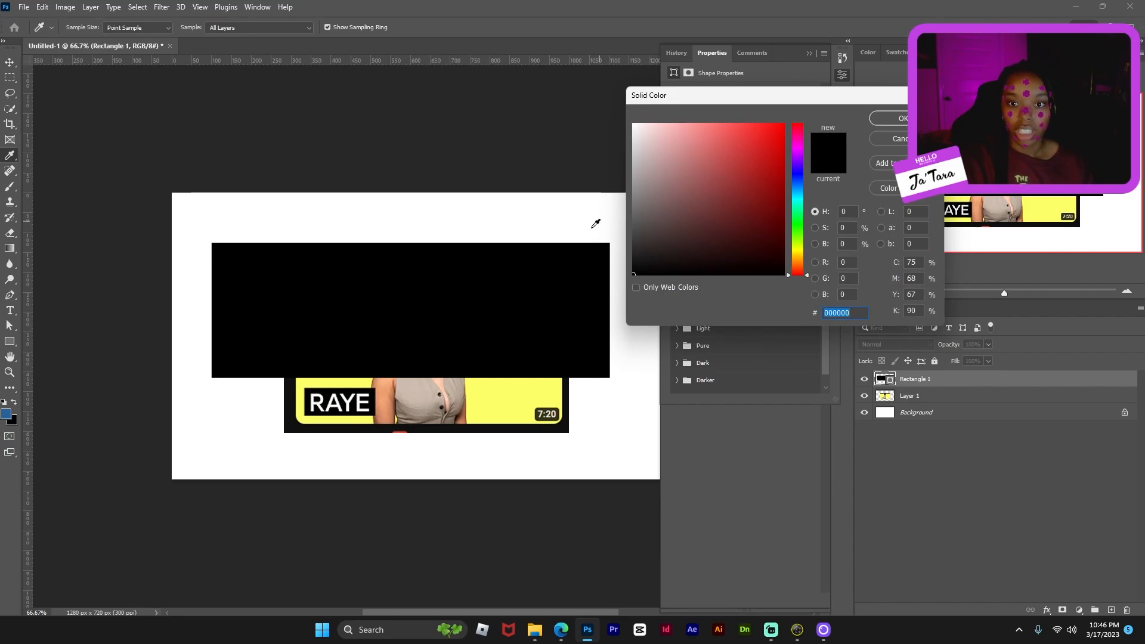
click(507, 399)
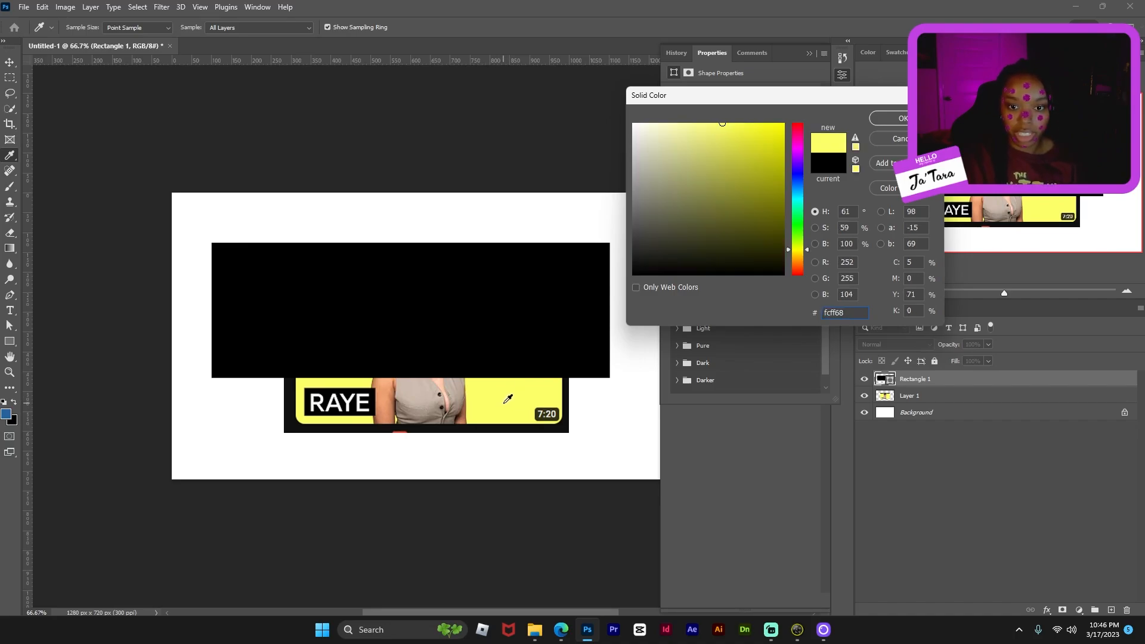
click(879, 120)
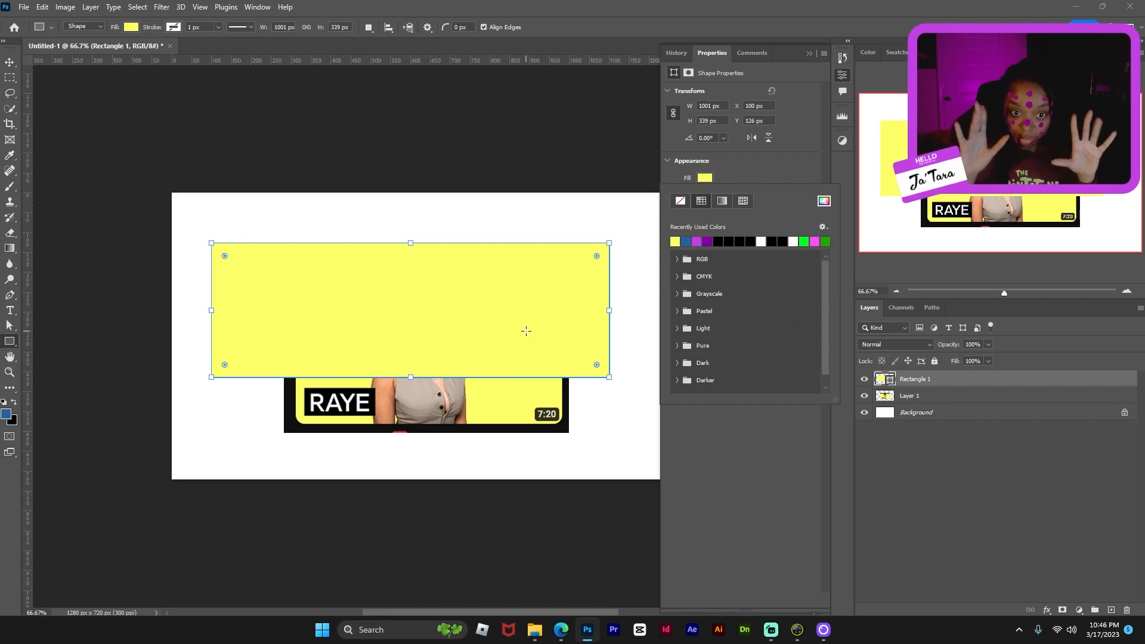
Step: Move and stretch the yellow rectangle so it covers the whole canvas
key(v)
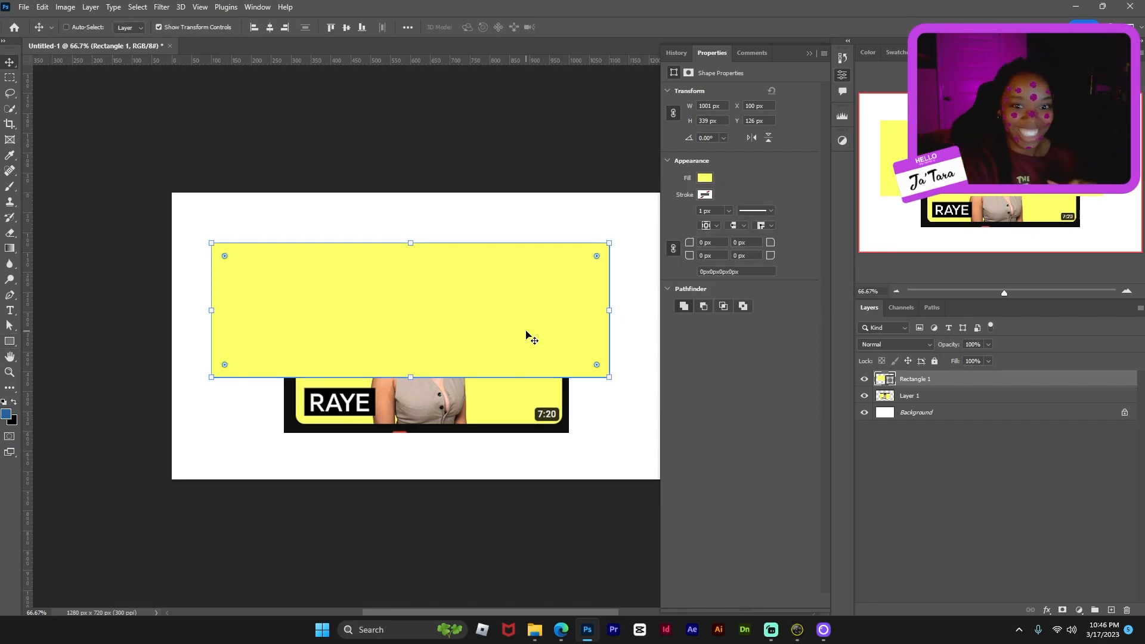
click(843, 75)
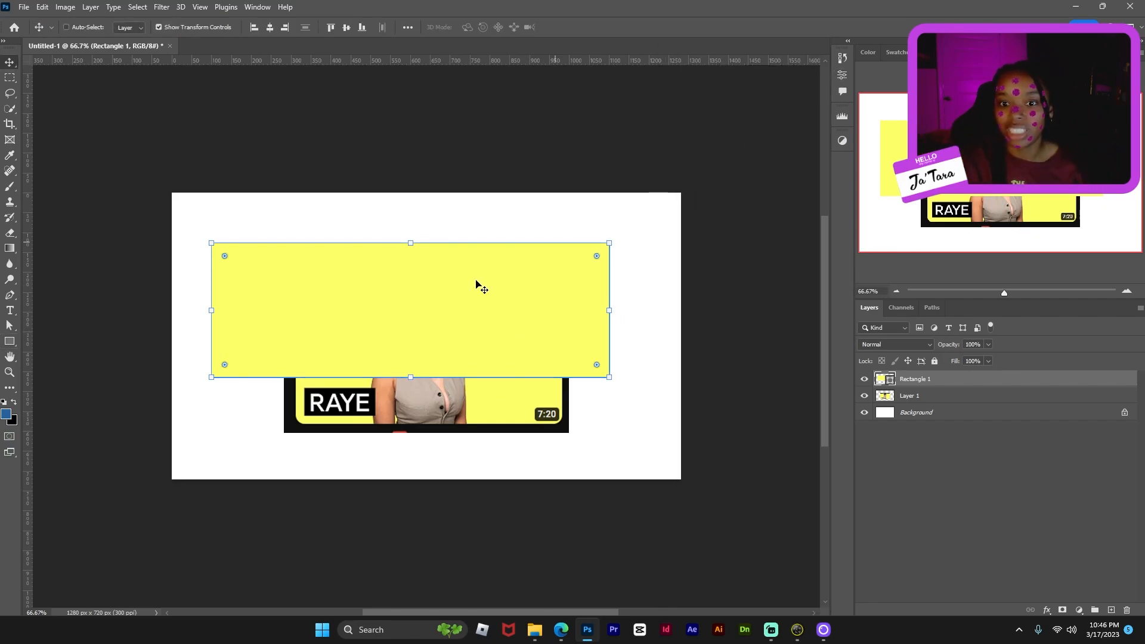
drag(478, 286, 429, 209)
drag(561, 317, 787, 539)
drag(494, 408, 535, 521)
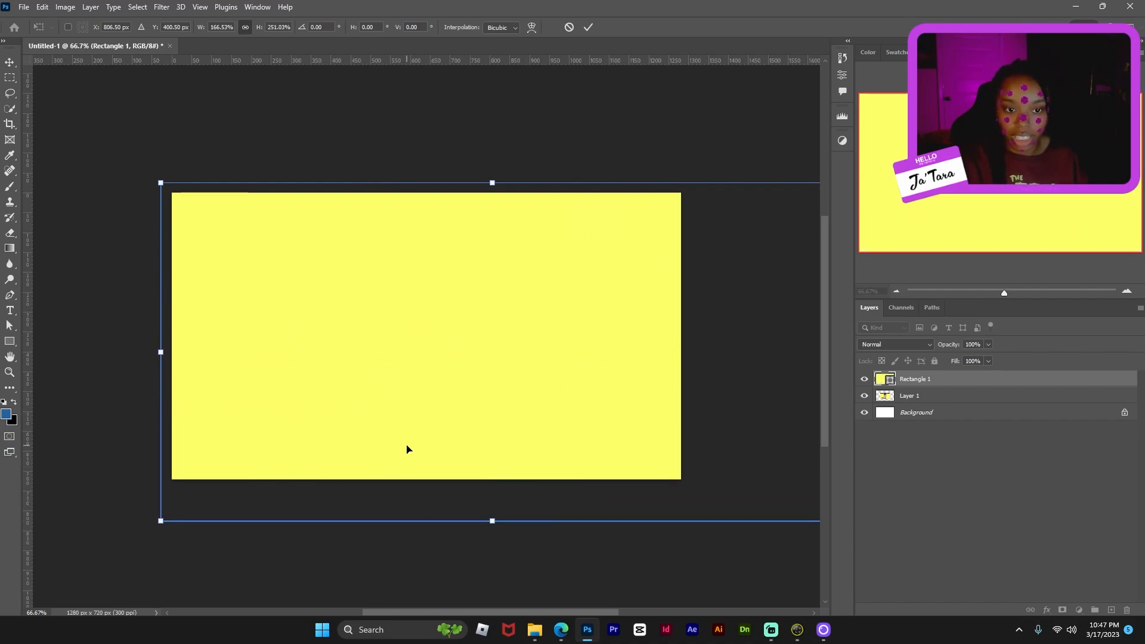
drag(407, 449, 383, 399)
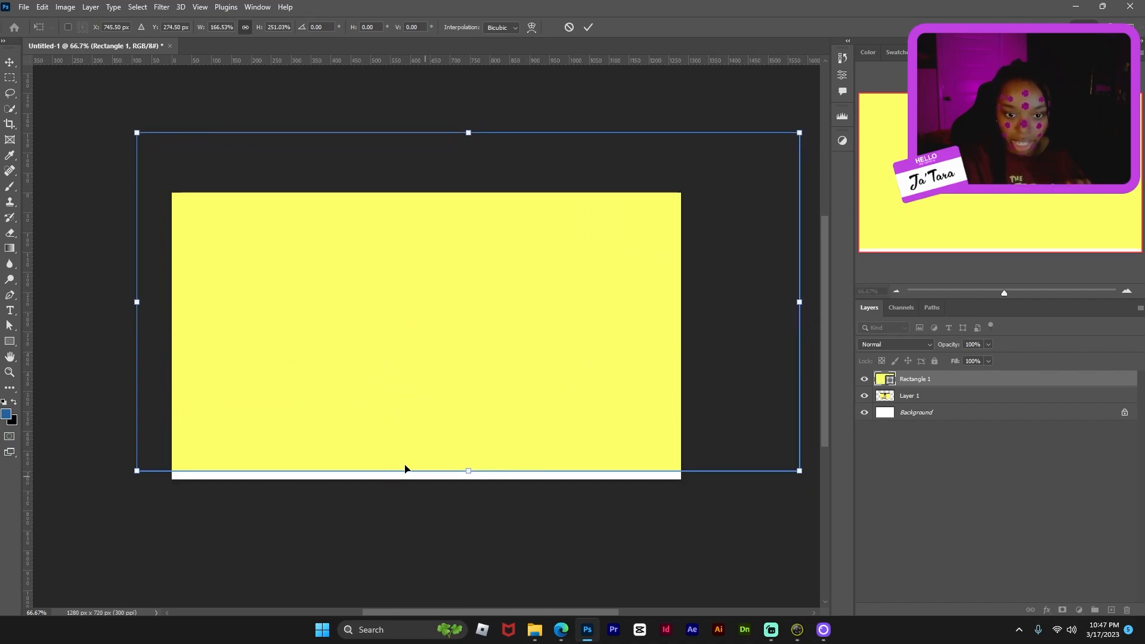
drag(463, 357, 461, 385)
key(Return)
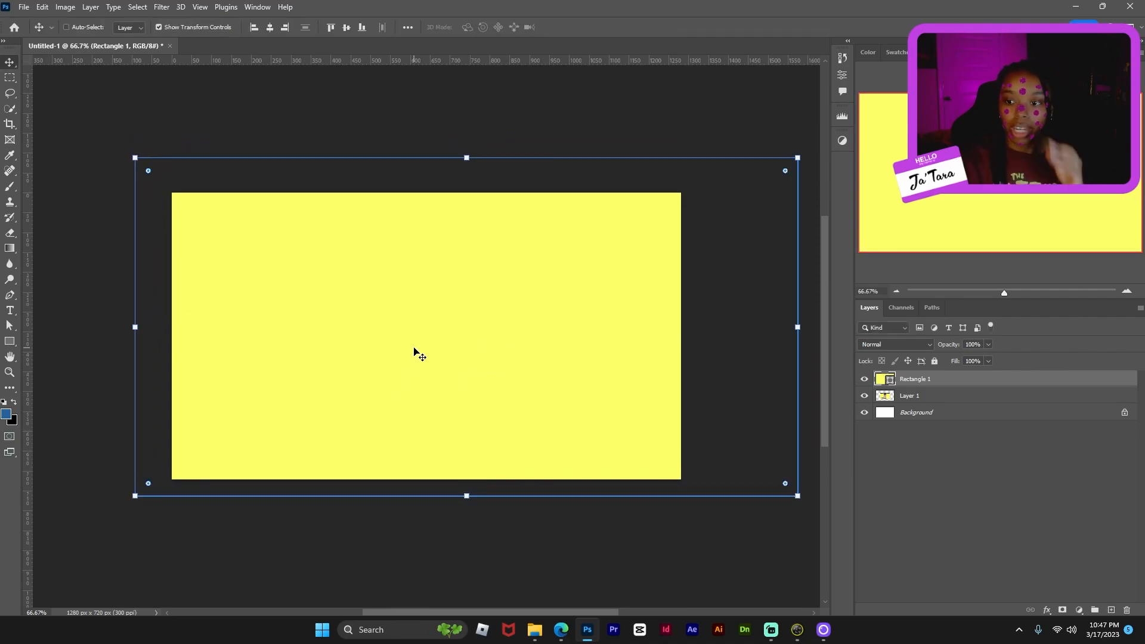
Step: Place the thumbnail snip's layer above the yellow rectangle and rename it "refernce"
click(956, 400)
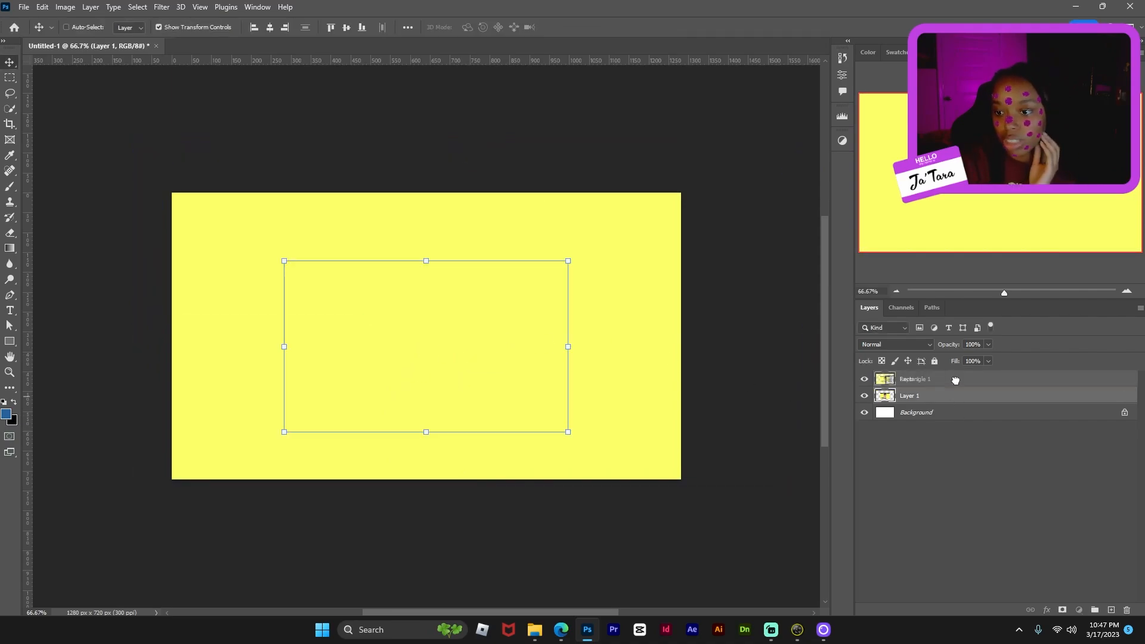
drag(954, 401, 912, 388)
double_click(912, 380)
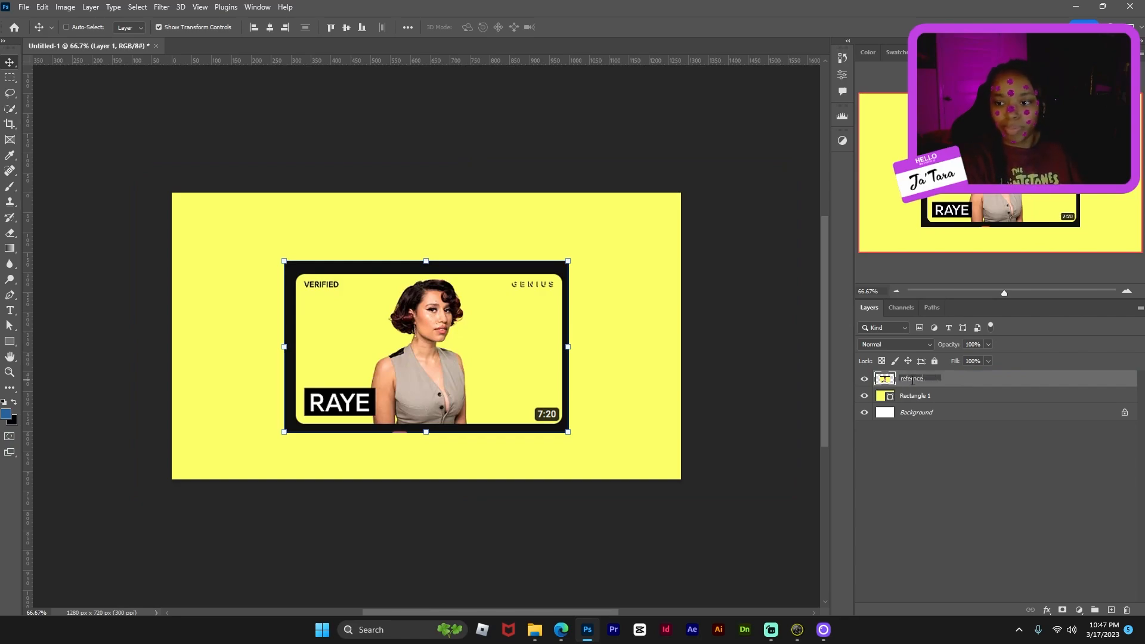
text(refernce)
key(Return)
click(933, 474)
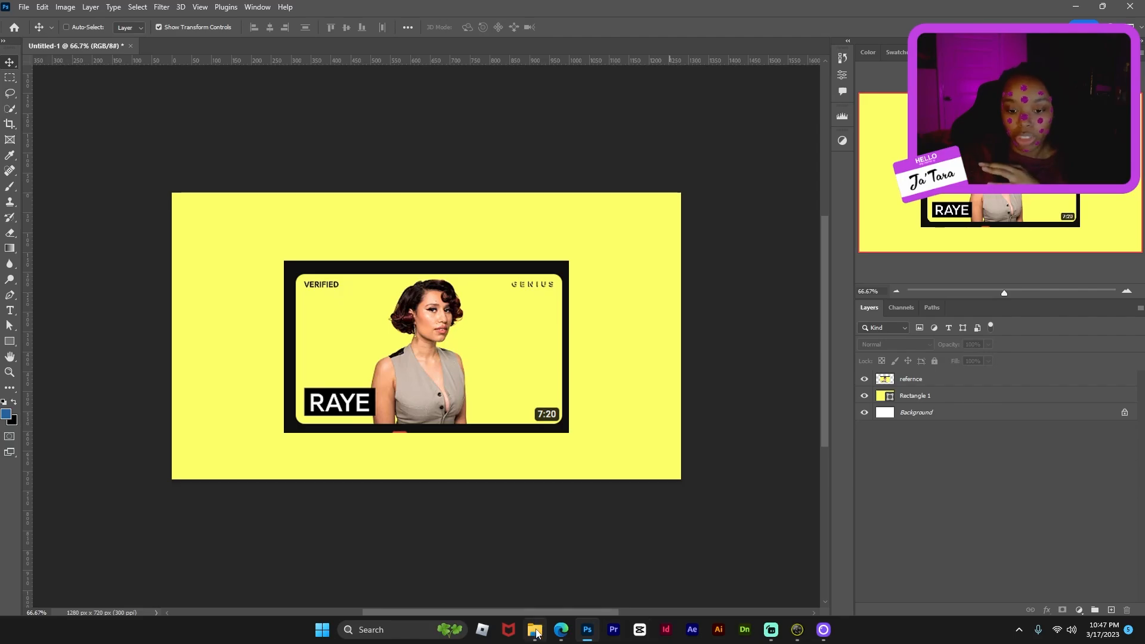
Step: Copy the GQ photo of Jonathan Majors from the Google image results in the browser and paste it into the Photoshop document
click(561, 630)
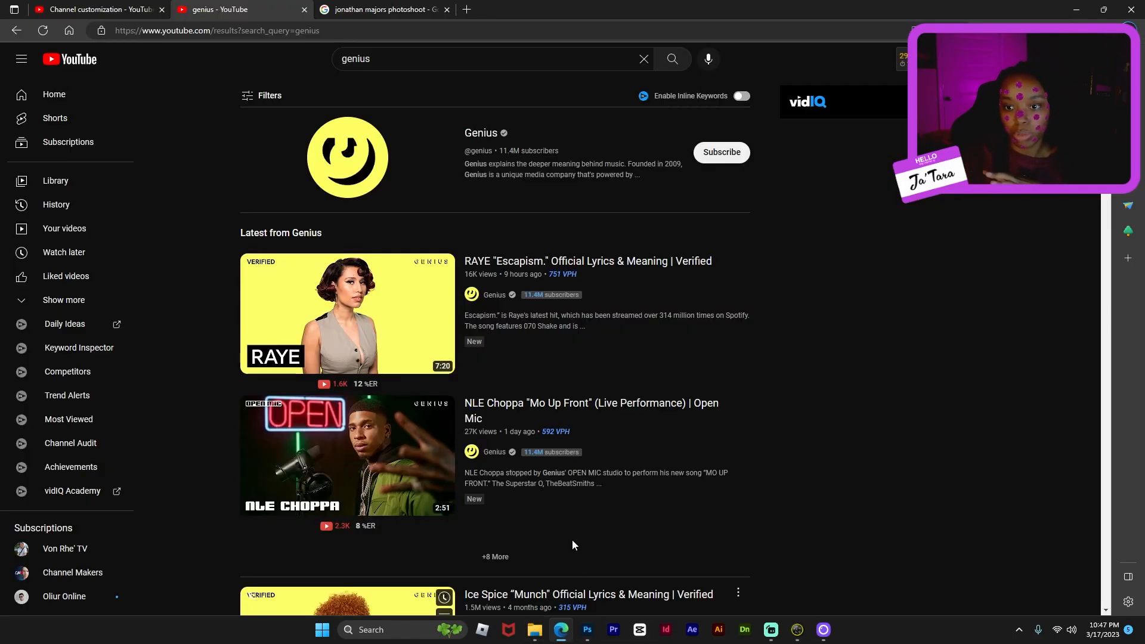
click(368, 10)
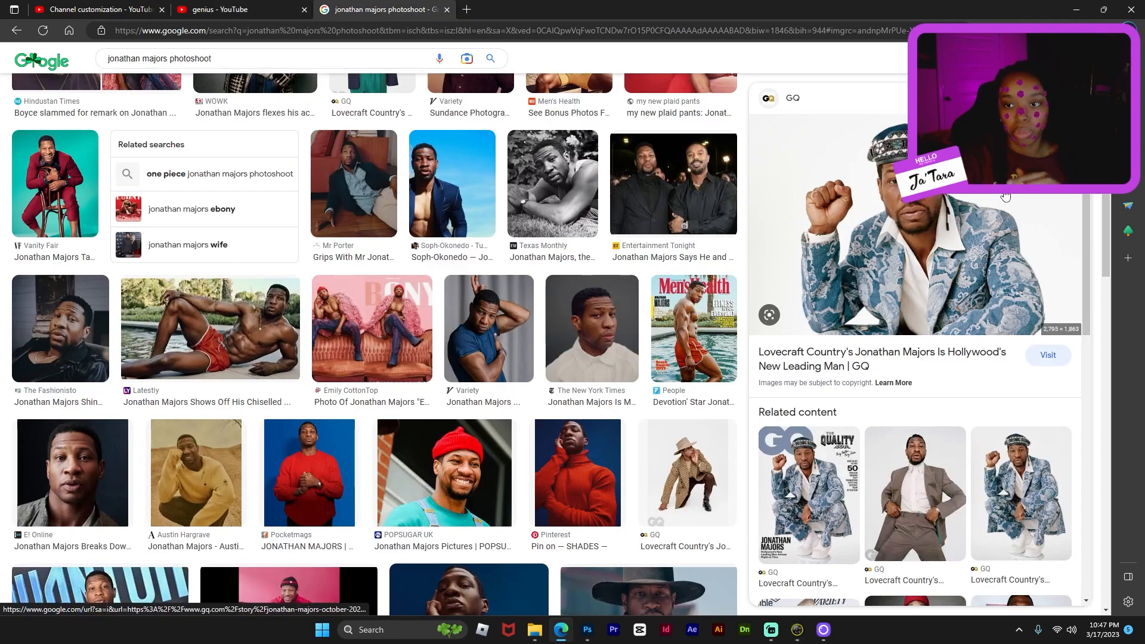
right_click(890, 227)
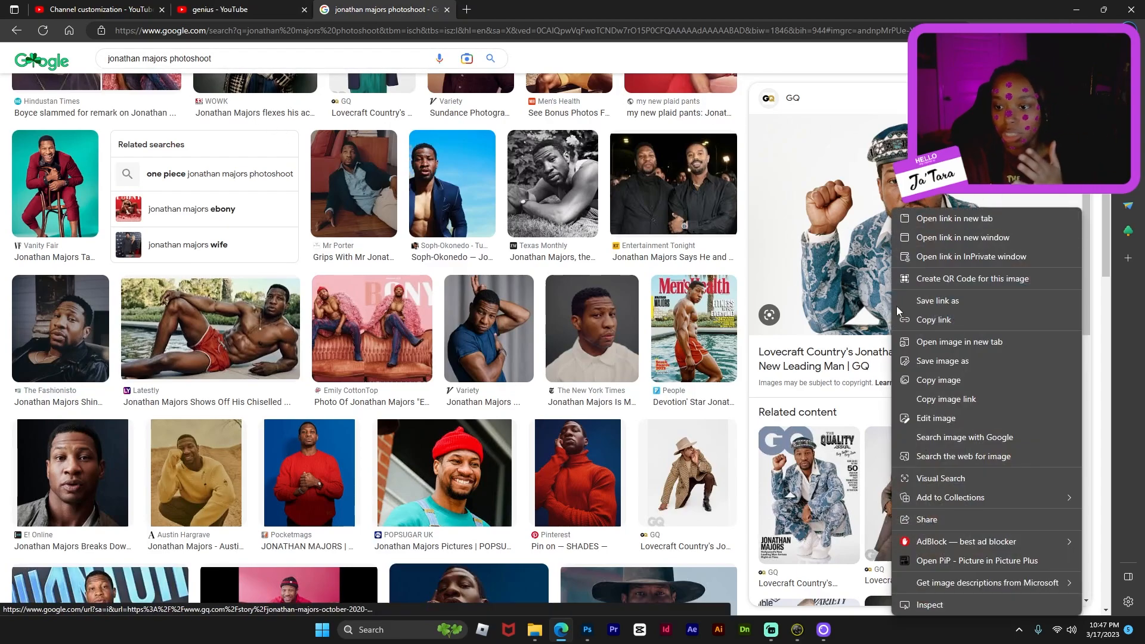
click(961, 381)
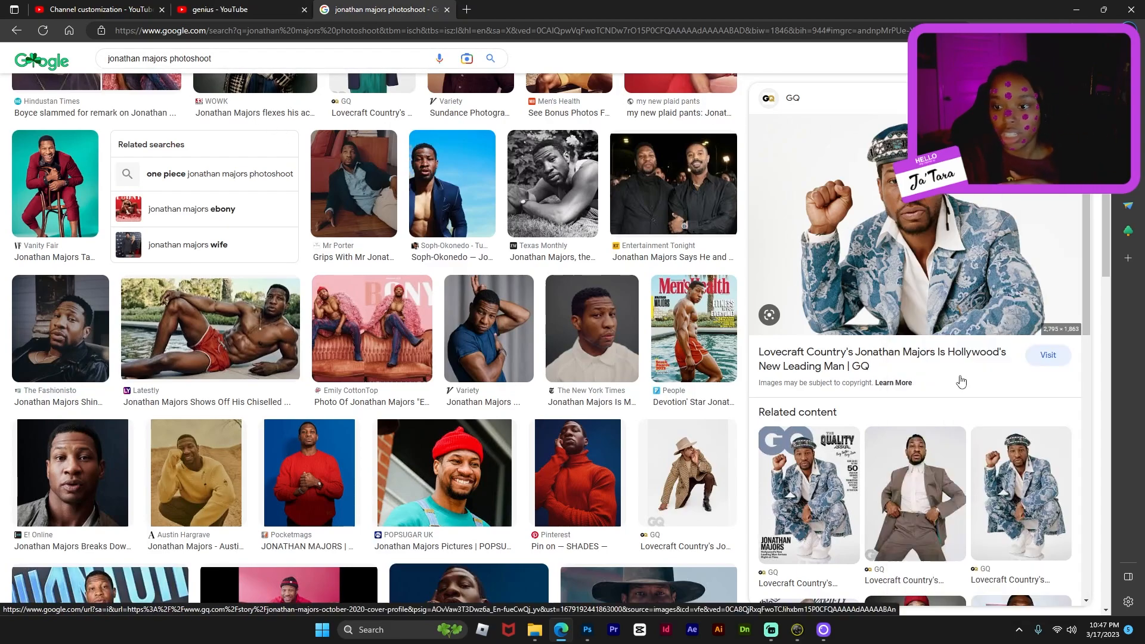
click(588, 630)
key(ctrl+v)
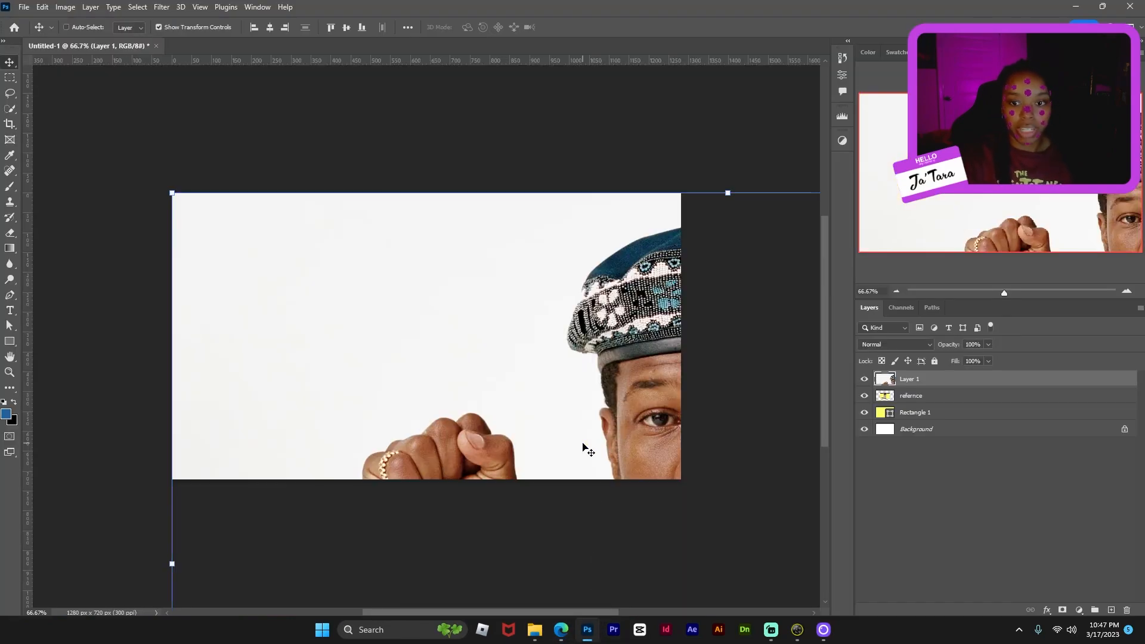
Step: Convert the pasted photo to a smart object and scale it down so the whole picture sits inside the canvas
right_click(945, 383)
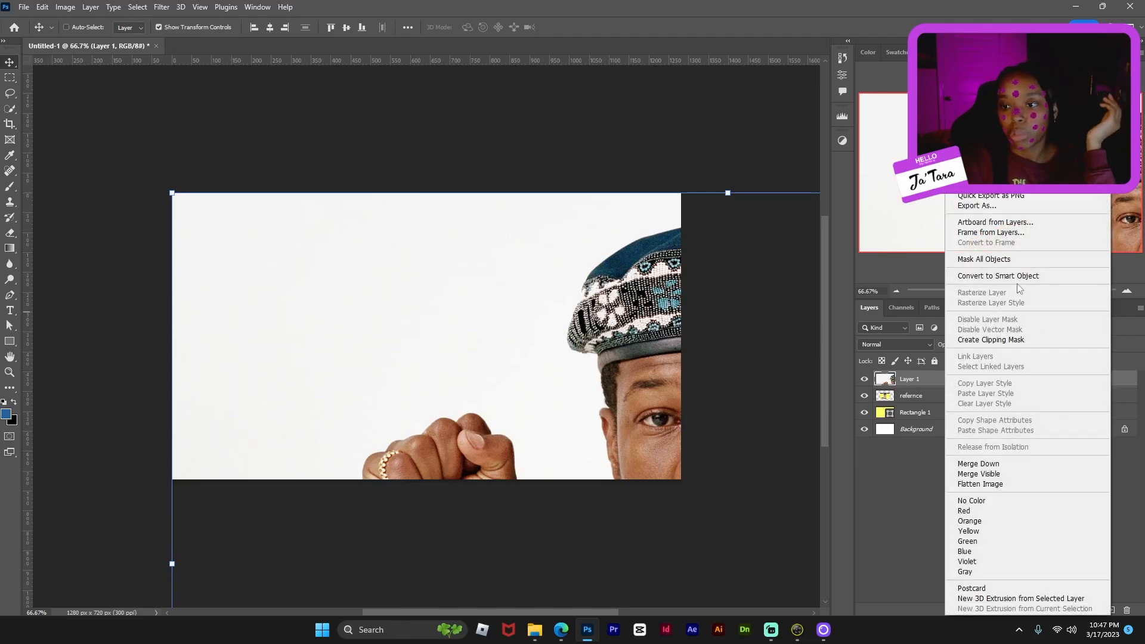
click(998, 275)
drag(619, 298, 435, 198)
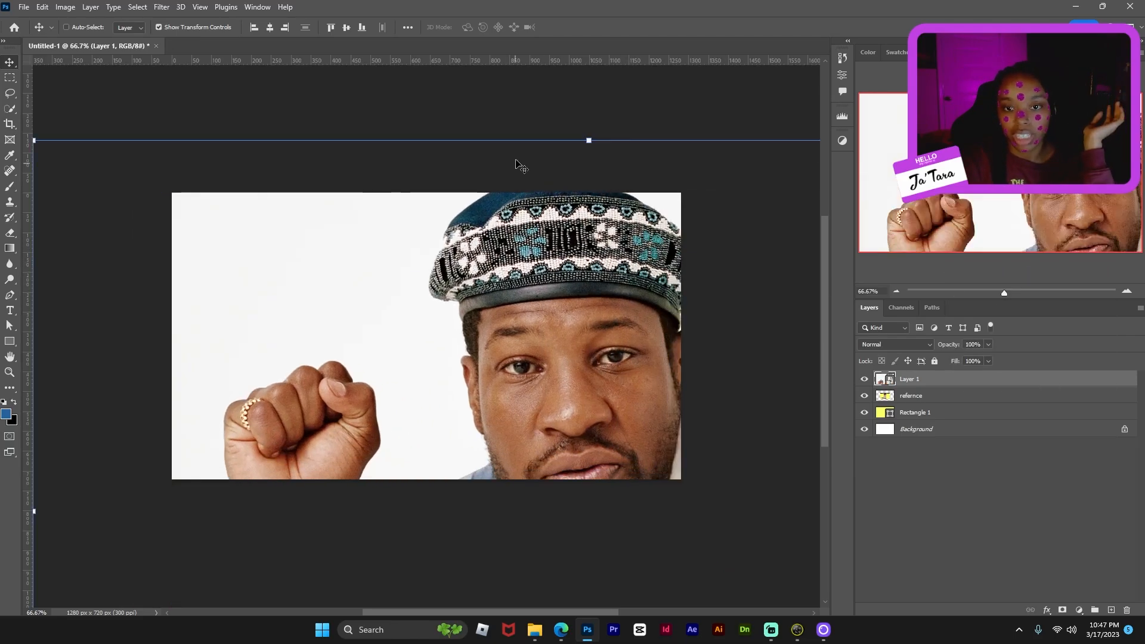
key(ctrl+t)
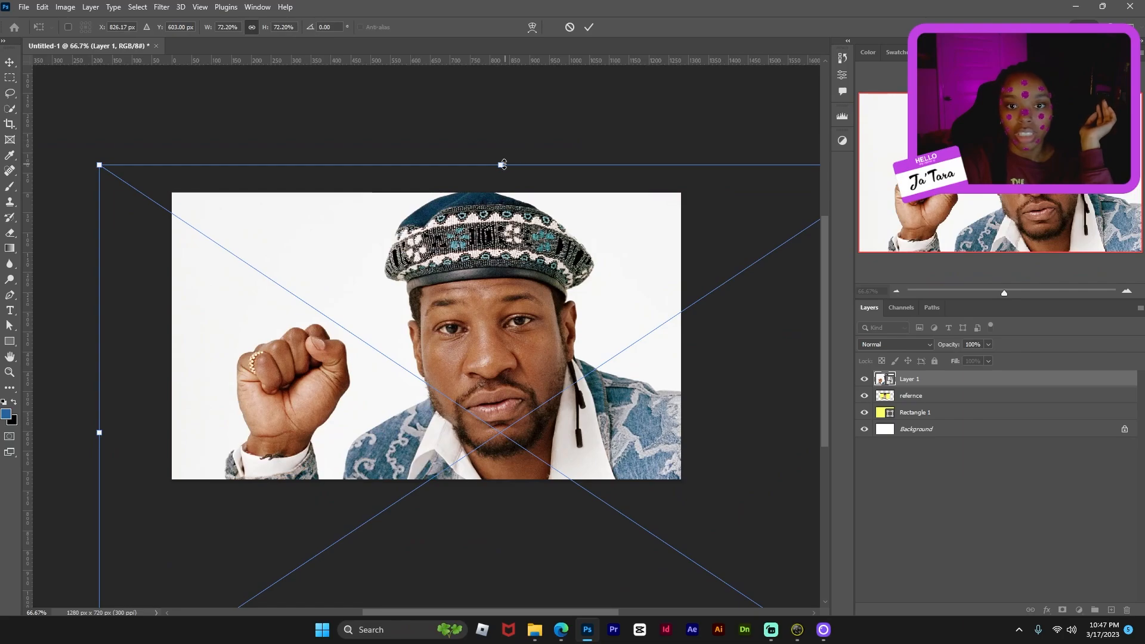
drag(500, 165, 466, 364)
drag(542, 449, 542, 322)
key(Return)
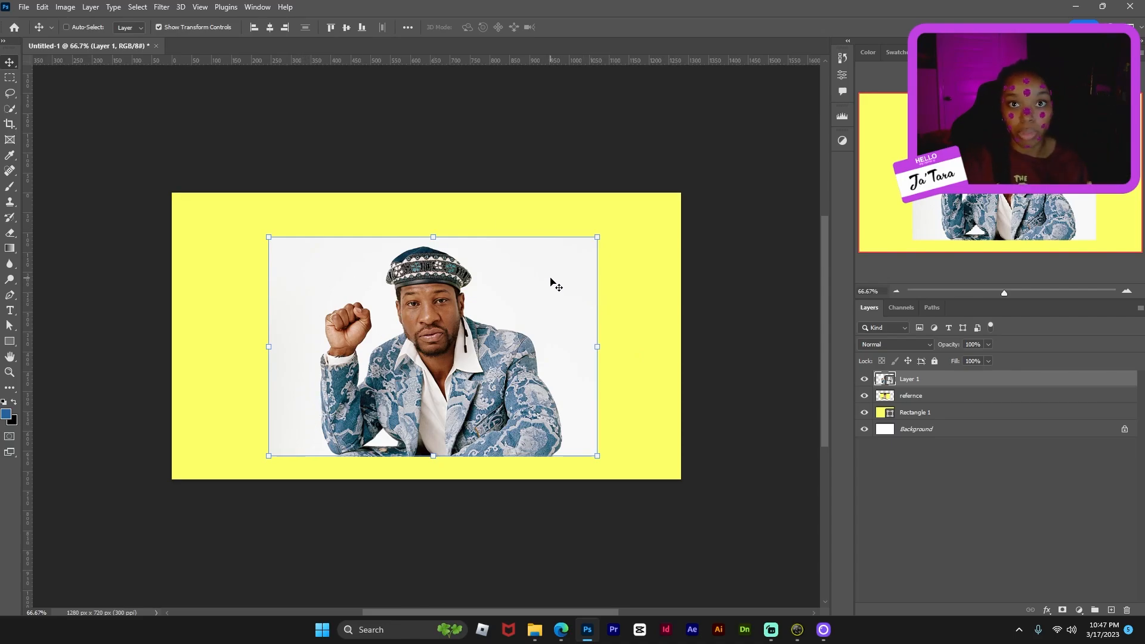
Step: Select the man in the photo automatically with Select Subject
click(138, 6)
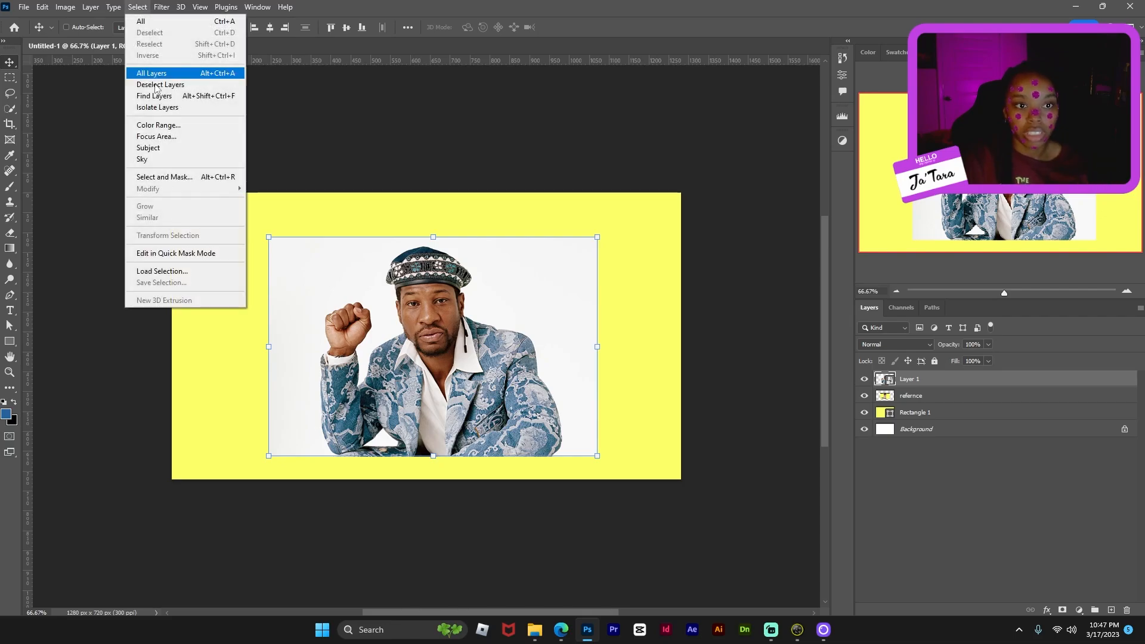
click(164, 149)
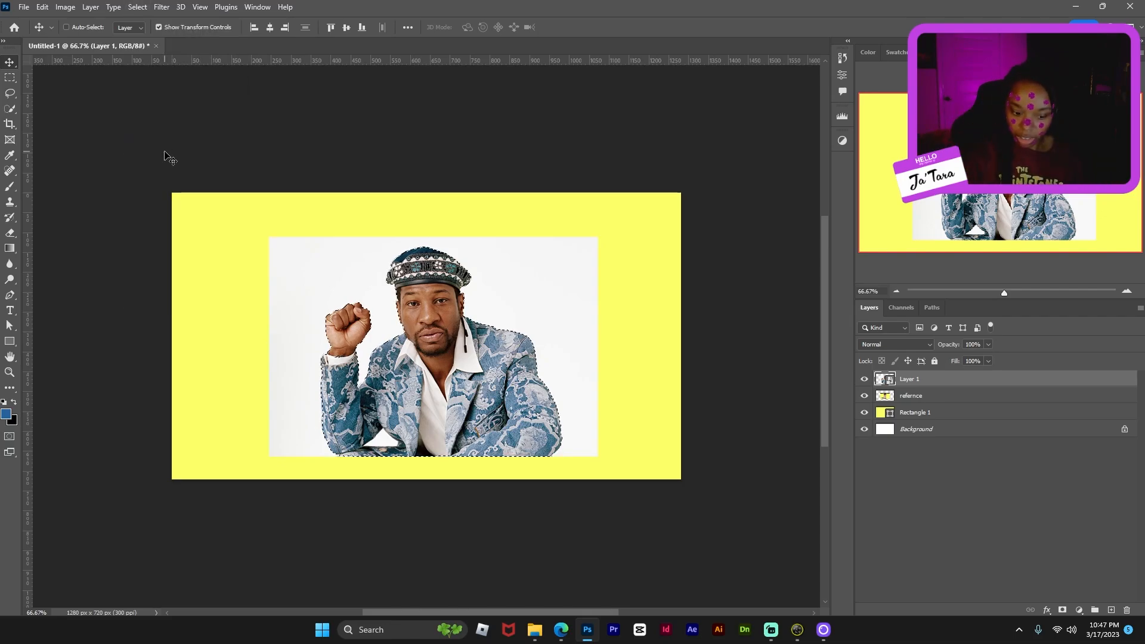
key(ctrl+plus)
key(ctrl+plus)
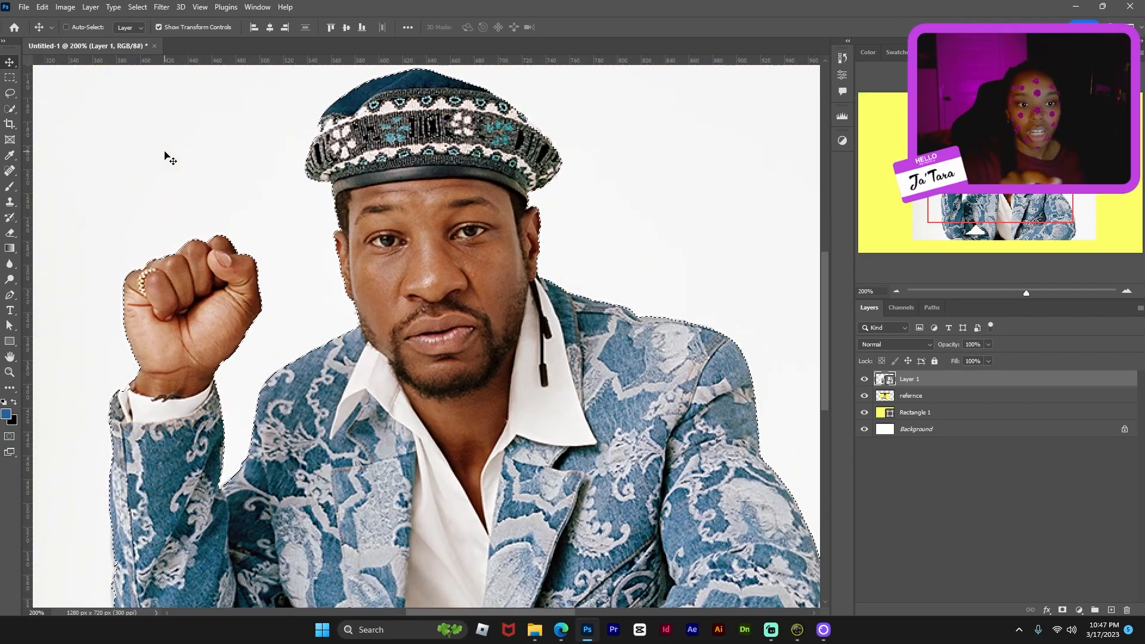
Step: Refine the selection in Select and Mask, subtracting the white gap between his arm and torso with a size 20 brush
click(142, 6)
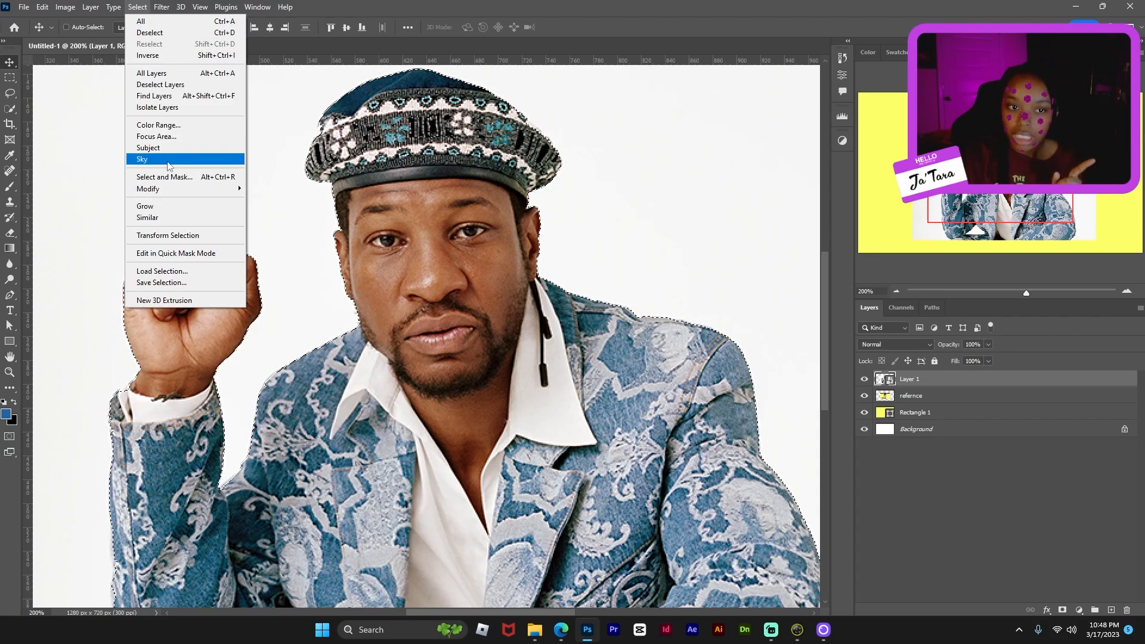
click(165, 177)
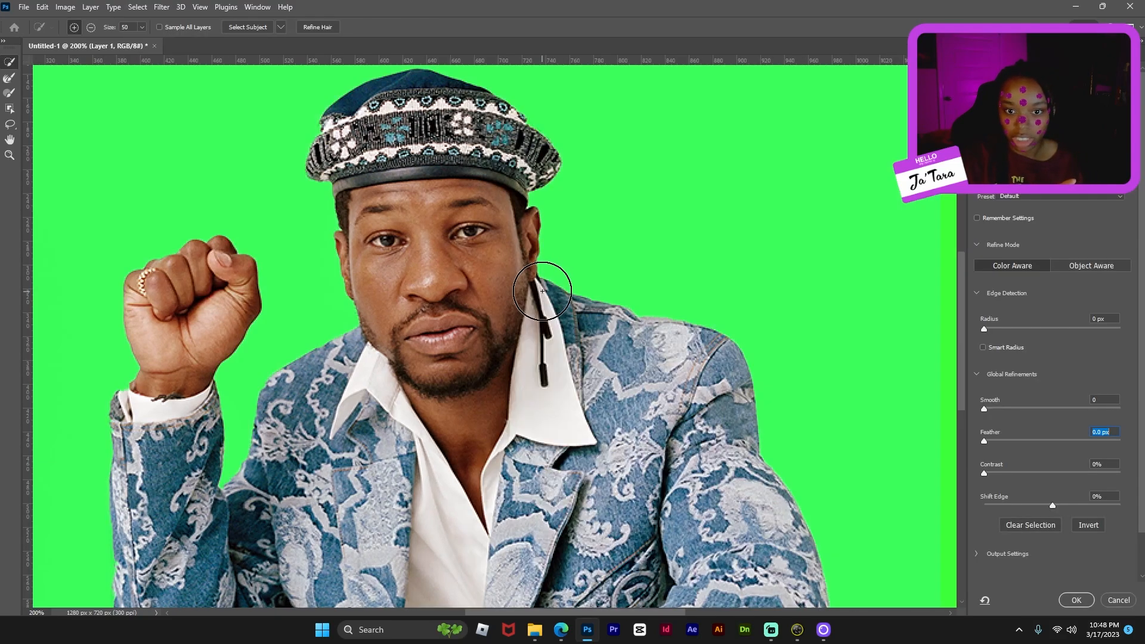
key(ctrl+minus)
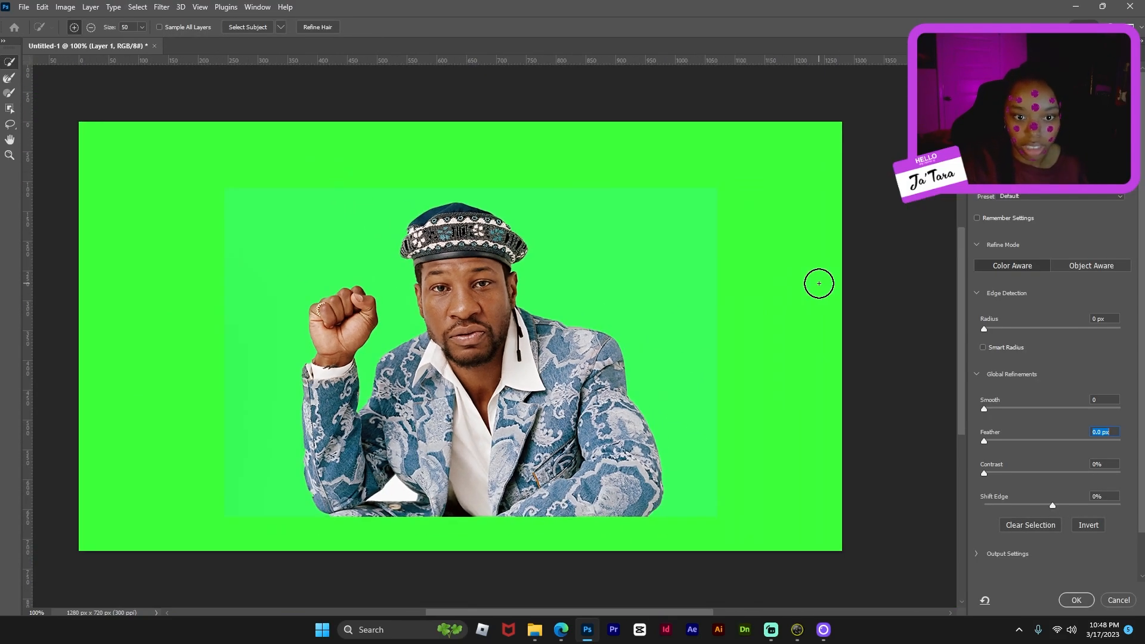
key(ctrl+plus)
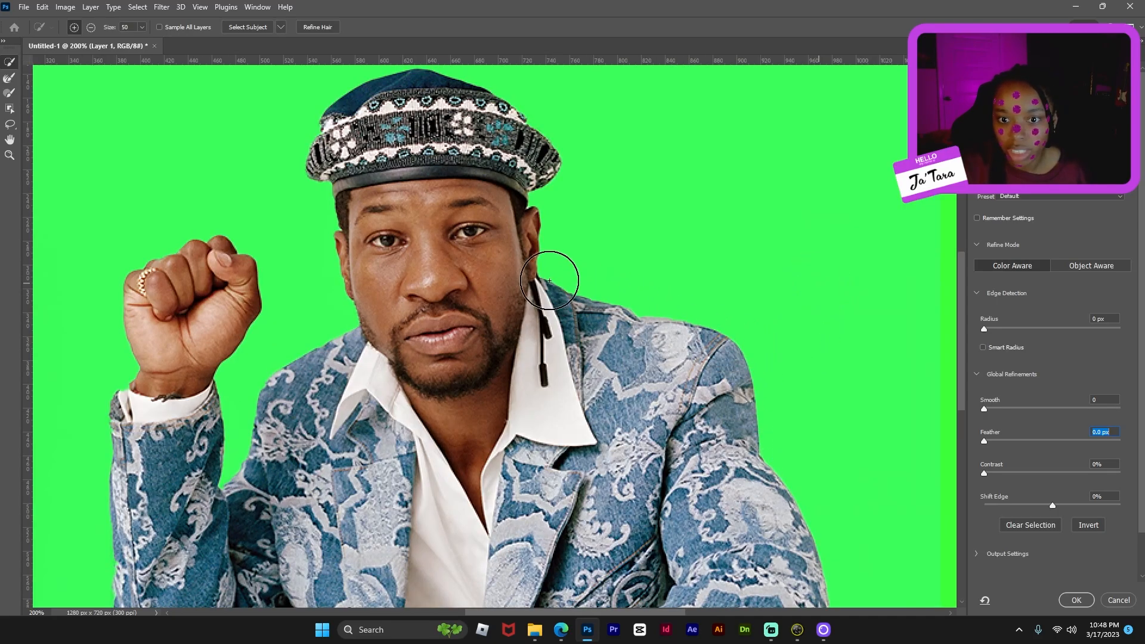
drag(963, 363, 958, 417)
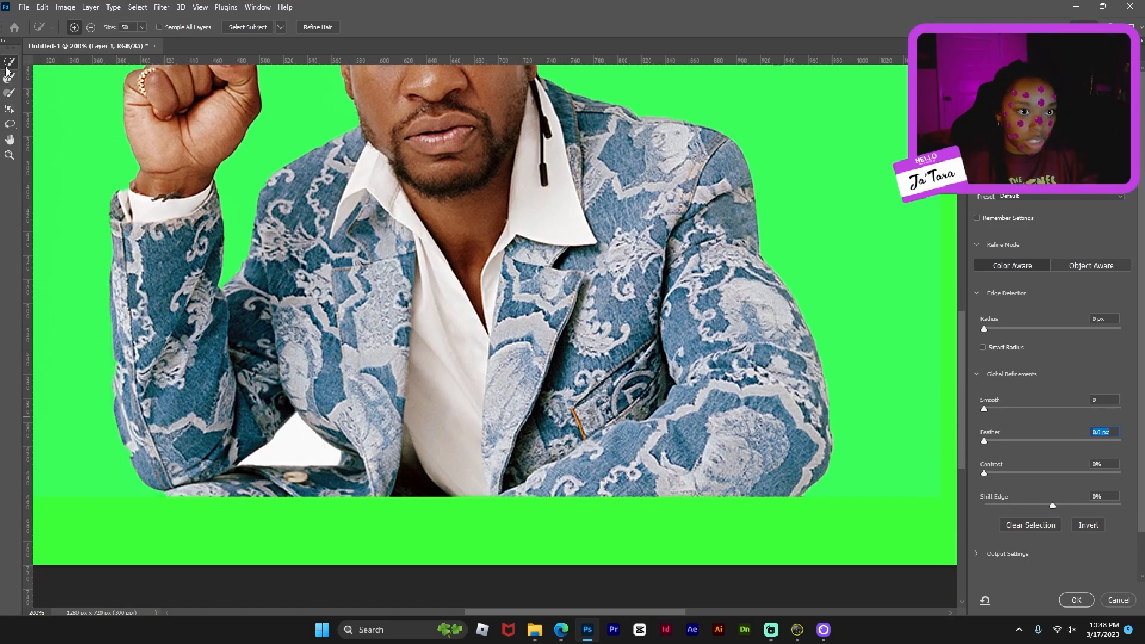
key(bracketleft)
key(bracketleft)
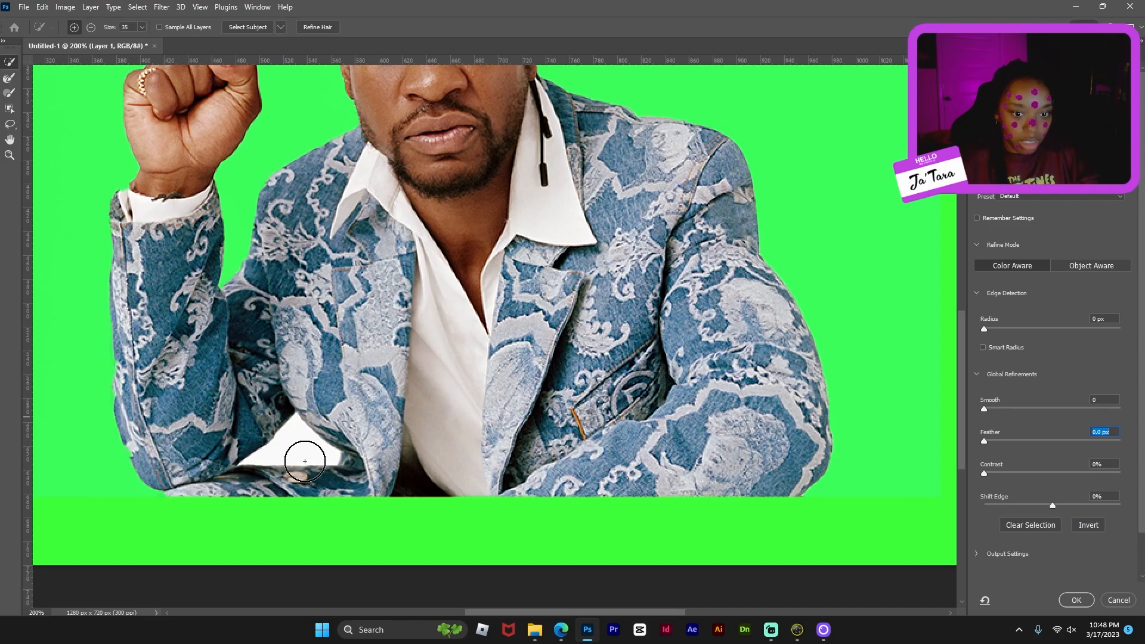
key(bracketleft)
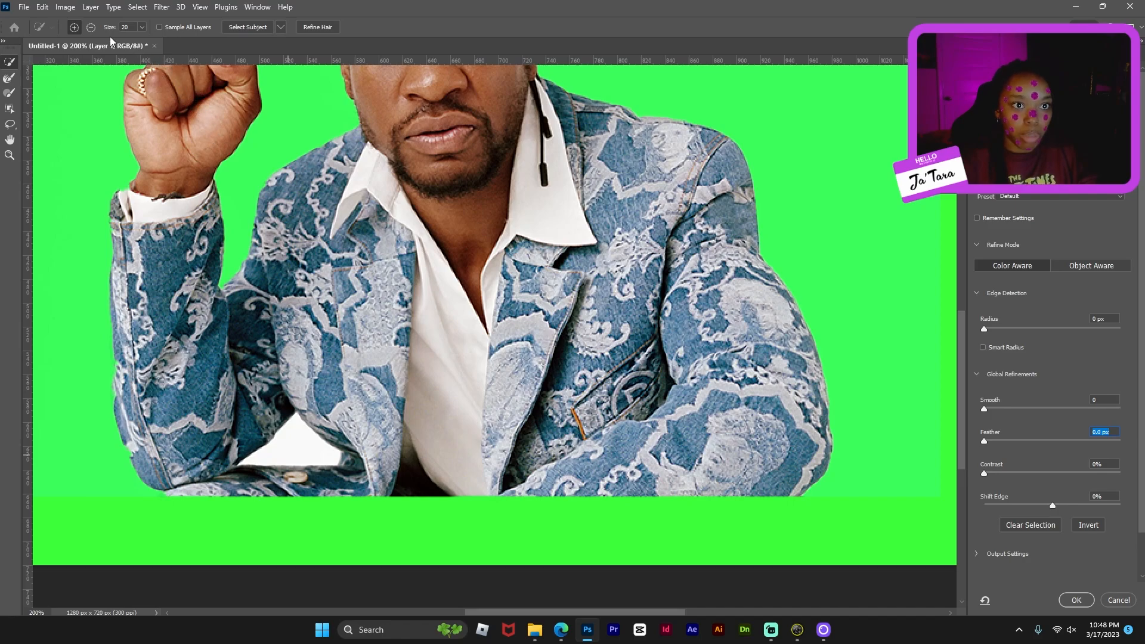
click(92, 27)
mouse_move(289, 463)
mouse_down()
mouse_move(294, 435)
mouse_move(286, 450)
mouse_move(310, 455)
mouse_move(312, 442)
mouse_move(307, 455)
mouse_move(332, 460)
mouse_move(319, 439)
mouse_up()
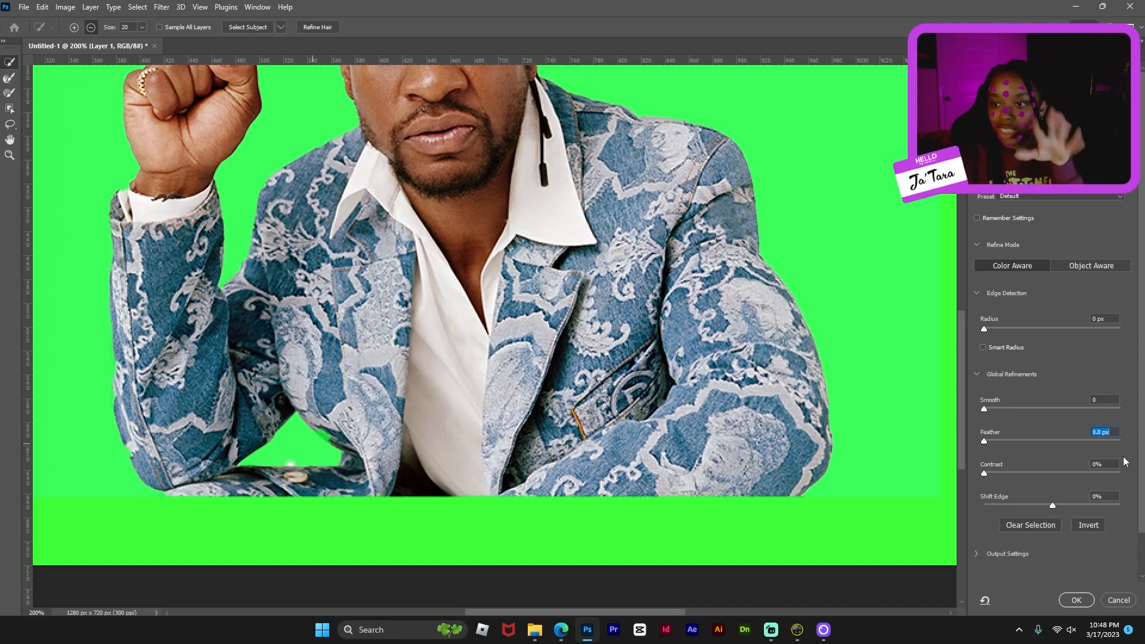
click(1076, 600)
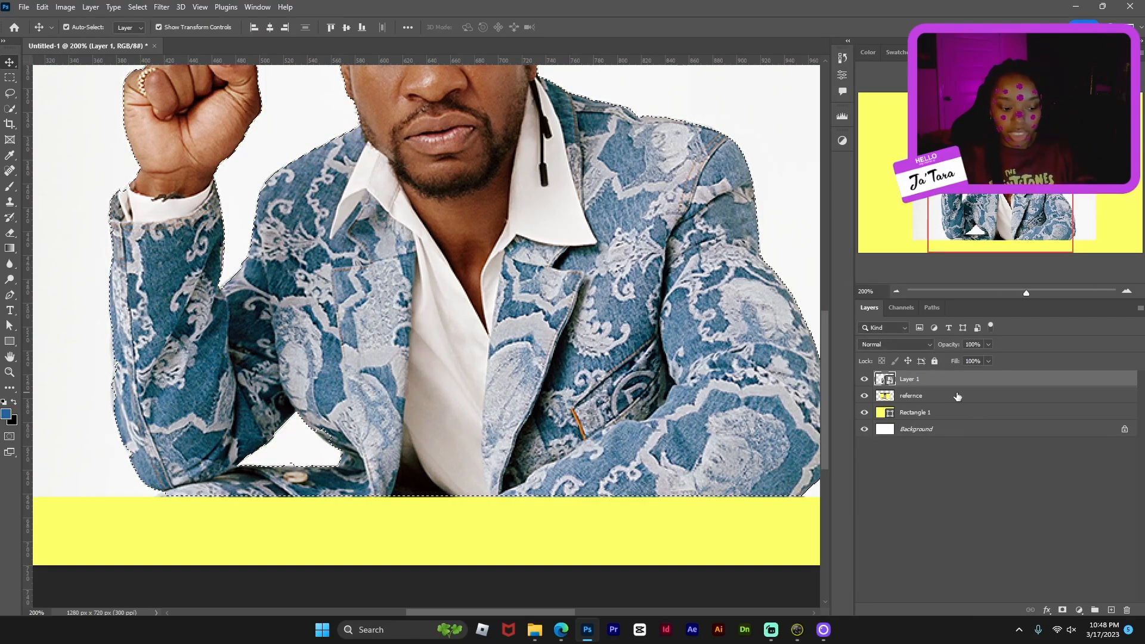
Step: Mask the photo layer with the refined selection and save the document as jm-genius.psd
key(ctrl+0)
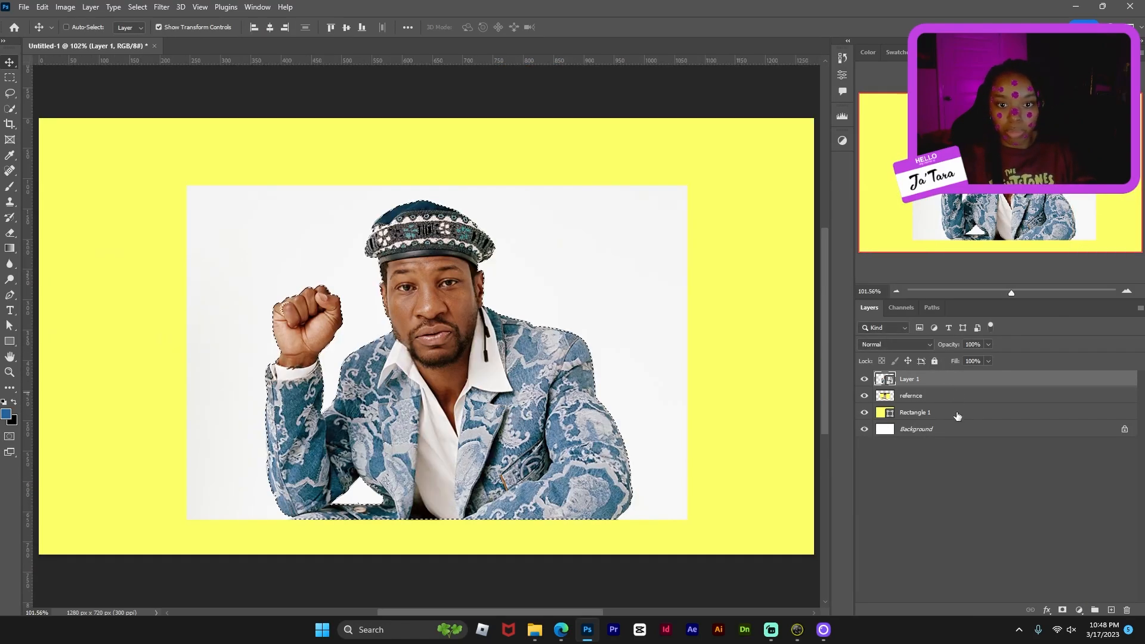
click(1062, 611)
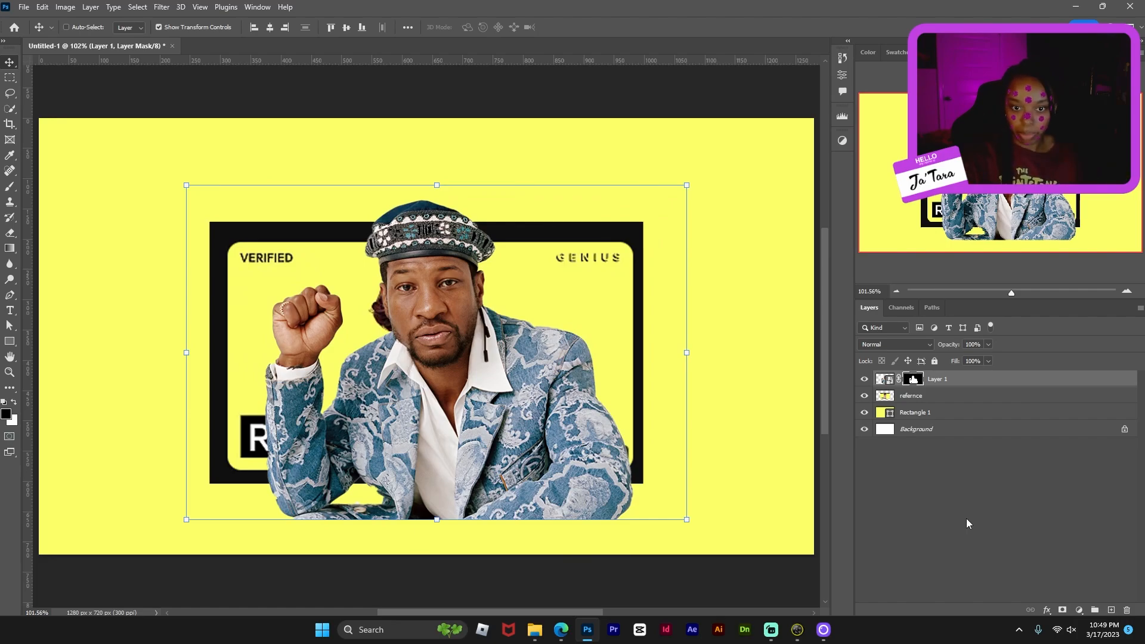
key(ctrl+s)
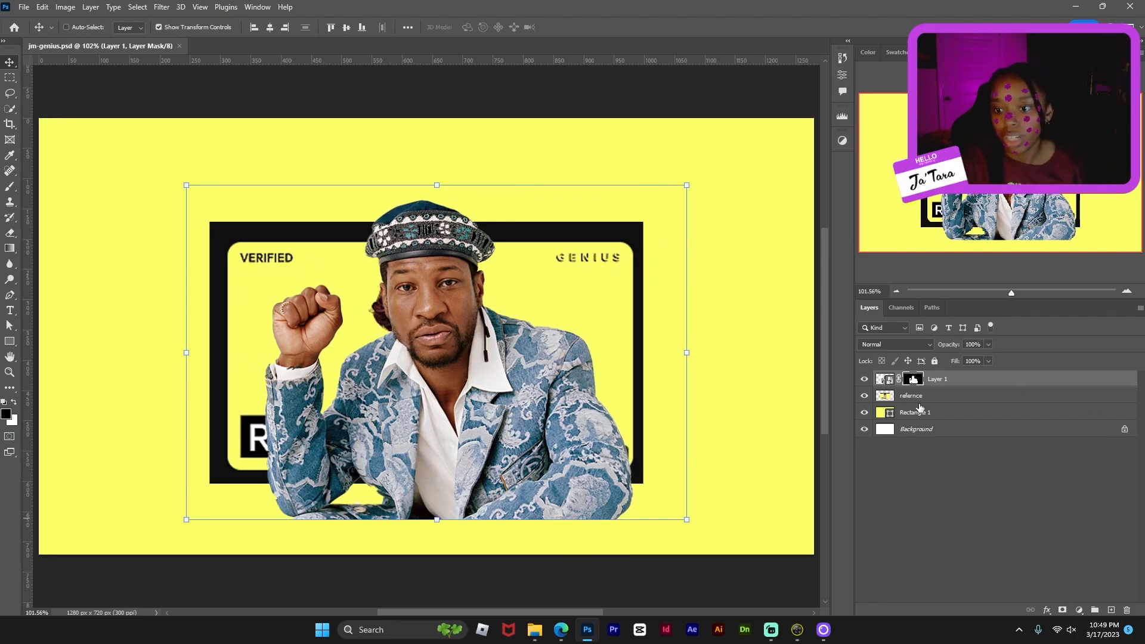
Step: Enlarge the reference layer to fill the canvas and scale the cut-out photo to the full canvas height, 1080 × 720 px
click(865, 396)
click(865, 396)
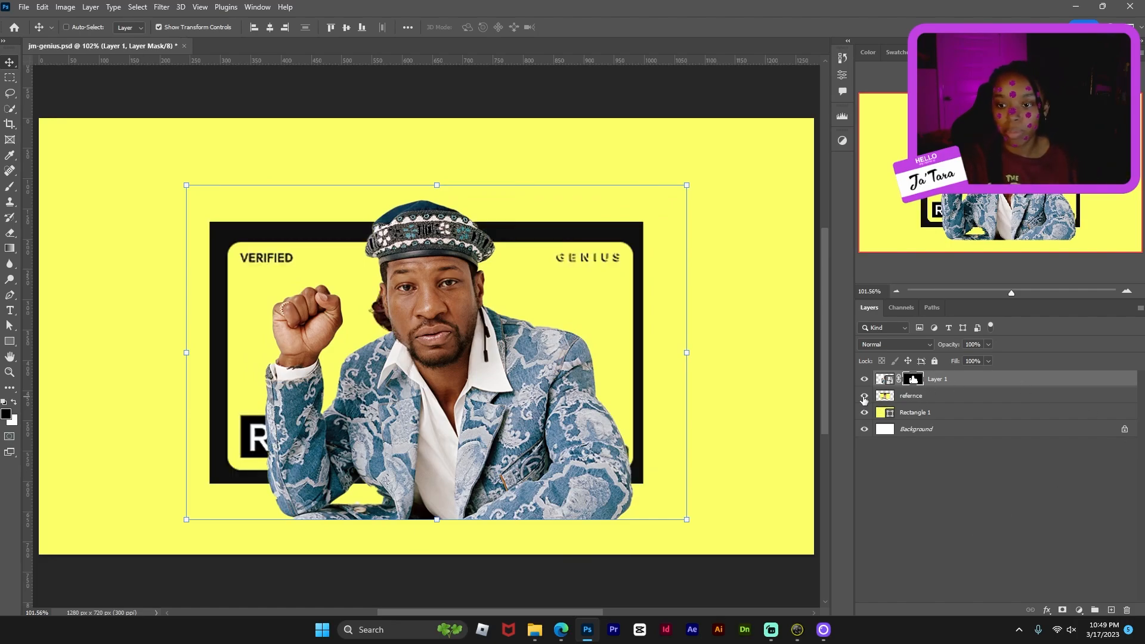
click(938, 400)
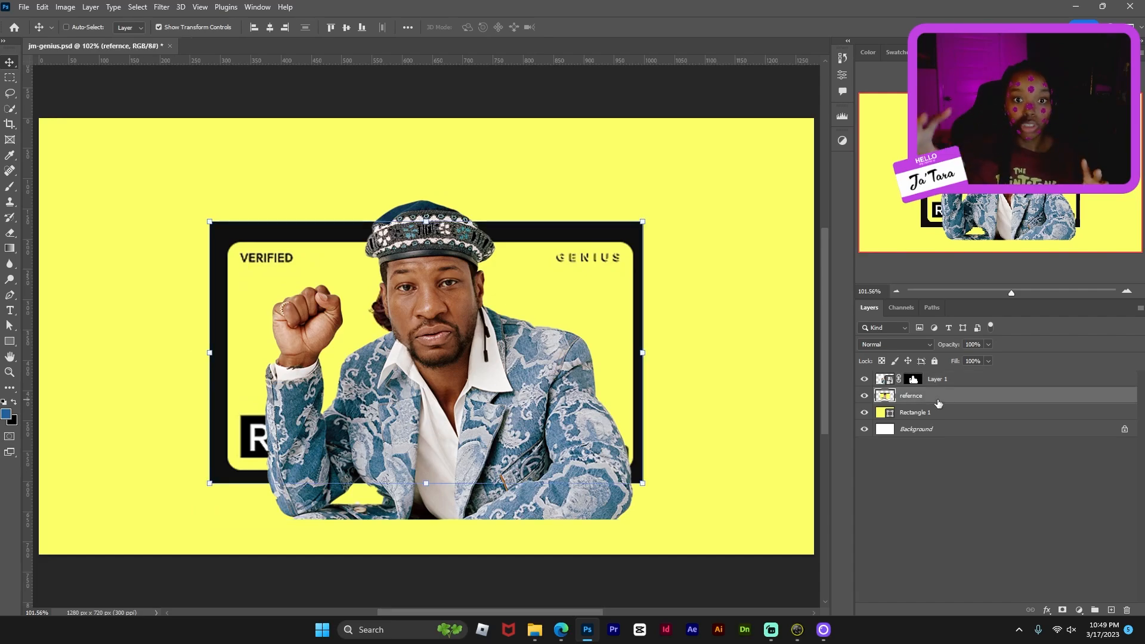
key(ctrl+1)
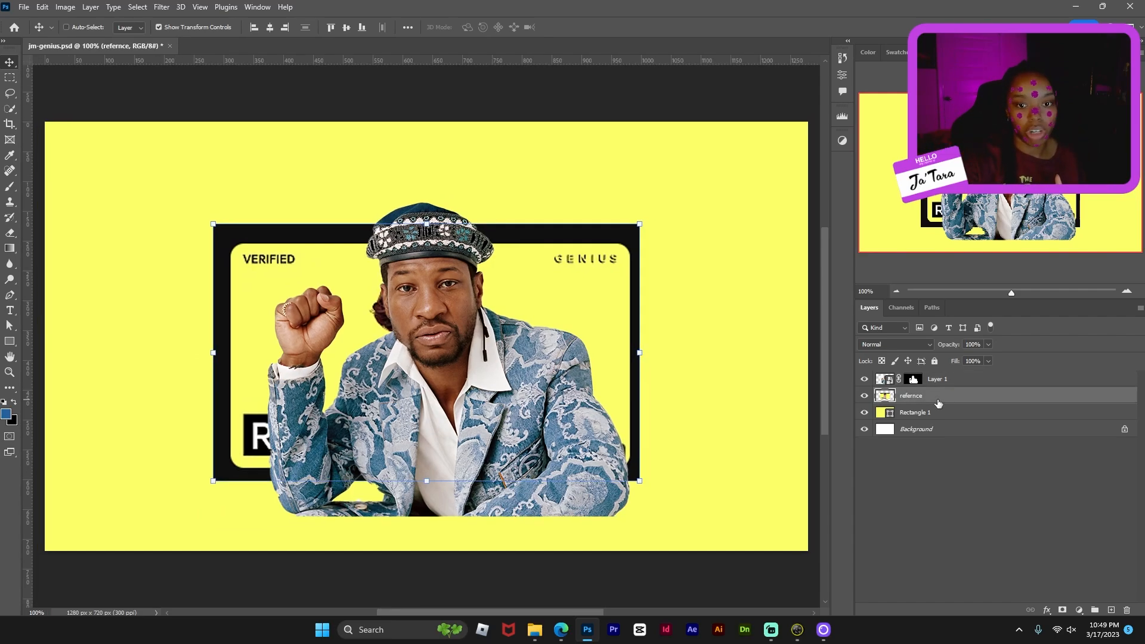
key(ctrl+minus)
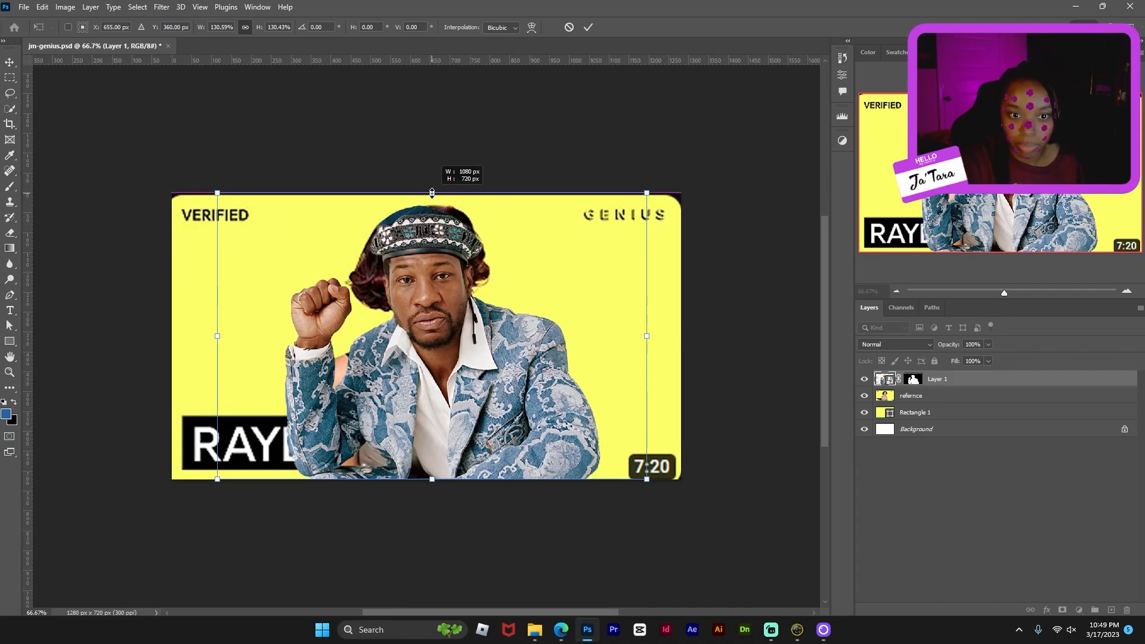
drag(432, 193, 432, 192)
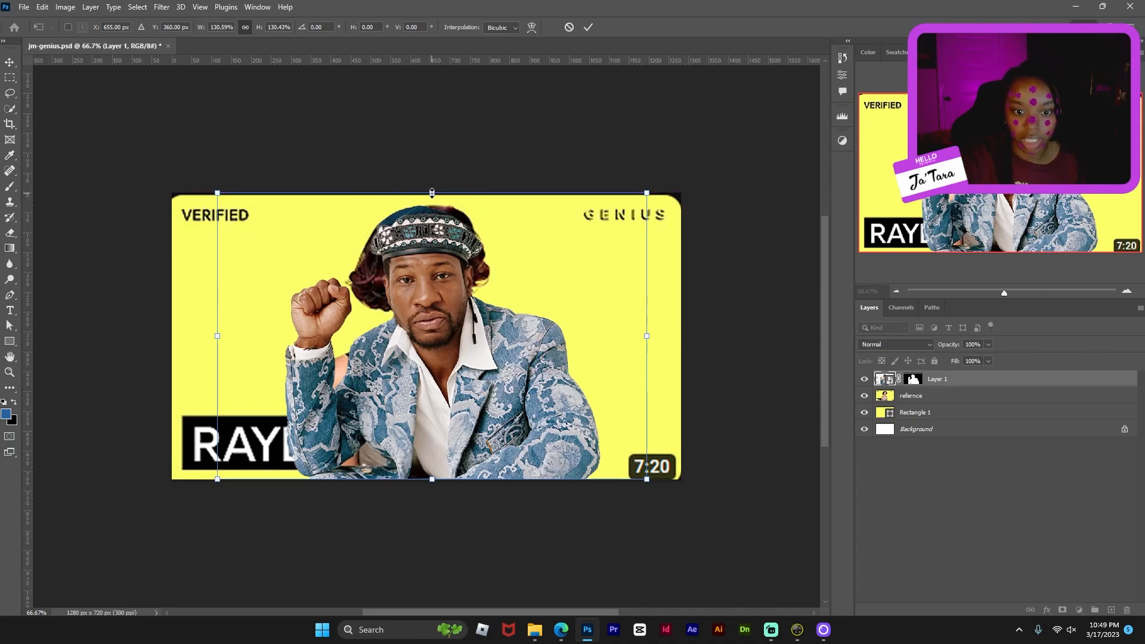
key(Return)
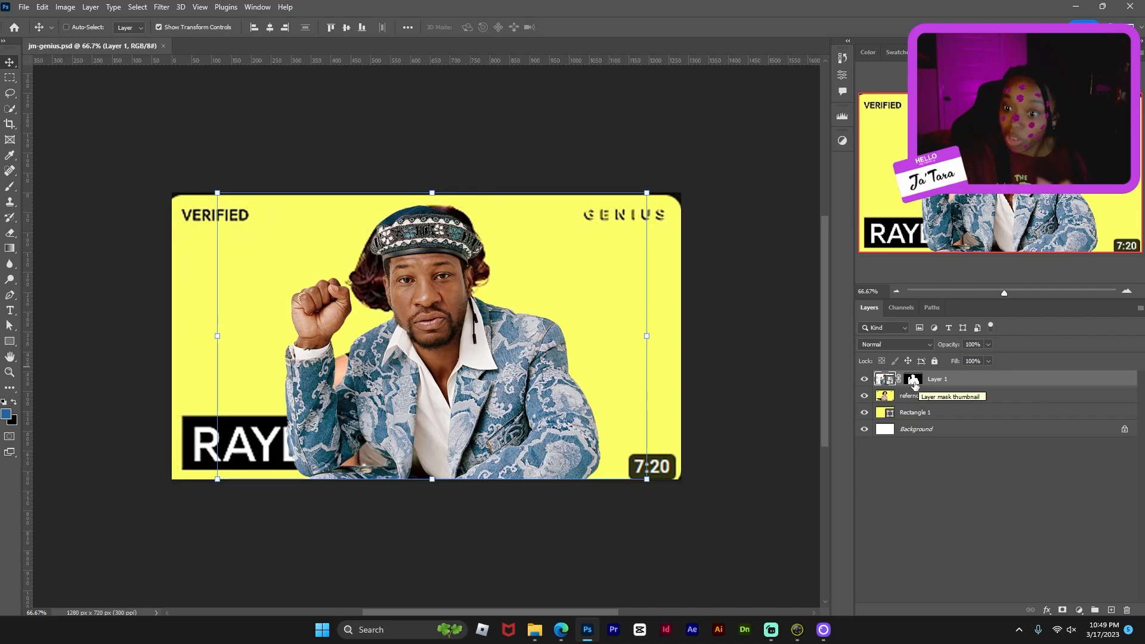
Step: Rename the cut-out photo's layer "JM"
double_click(937, 379)
text(JM)
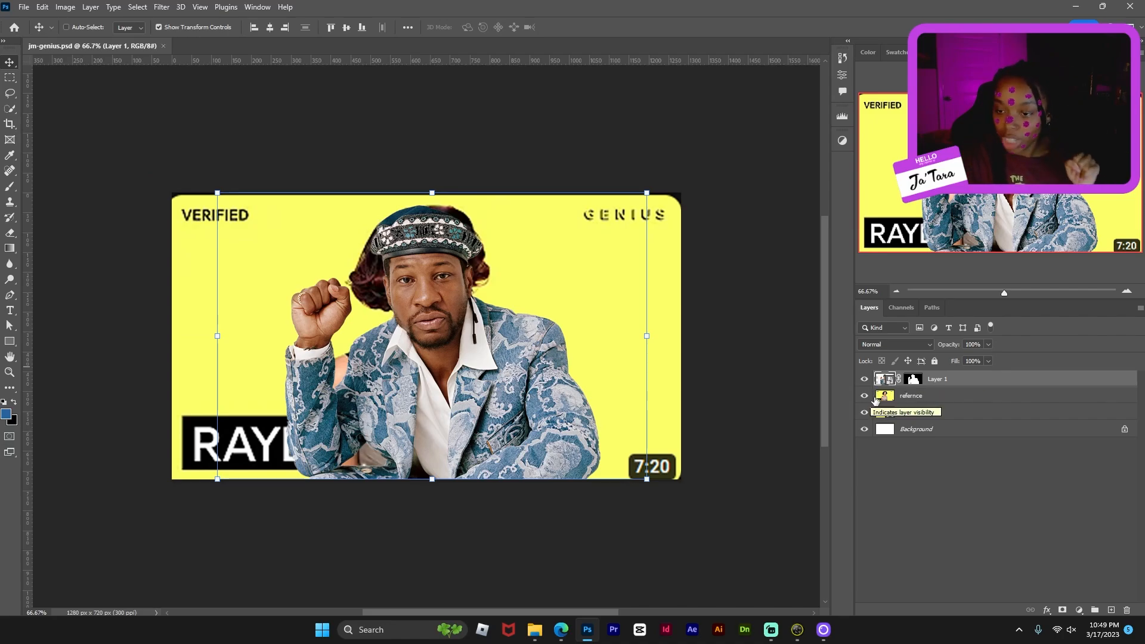
key(Return)
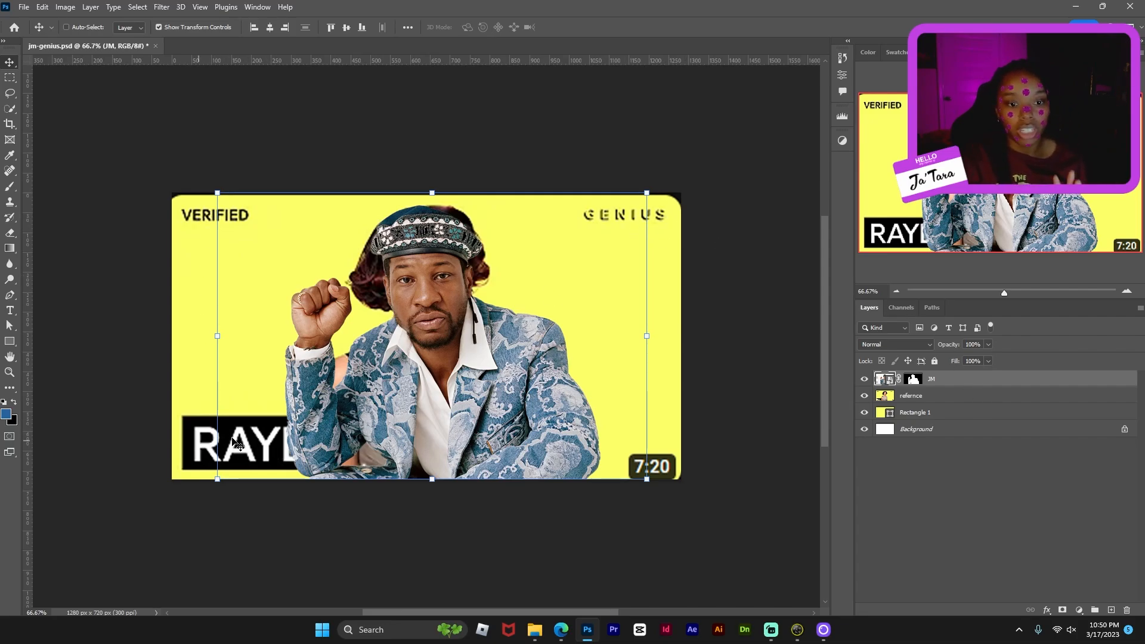
Step: Draw a black rectangle about 801 × 187 px and place it over the reference's name label at about X 25, Y 517 px
click(9, 342)
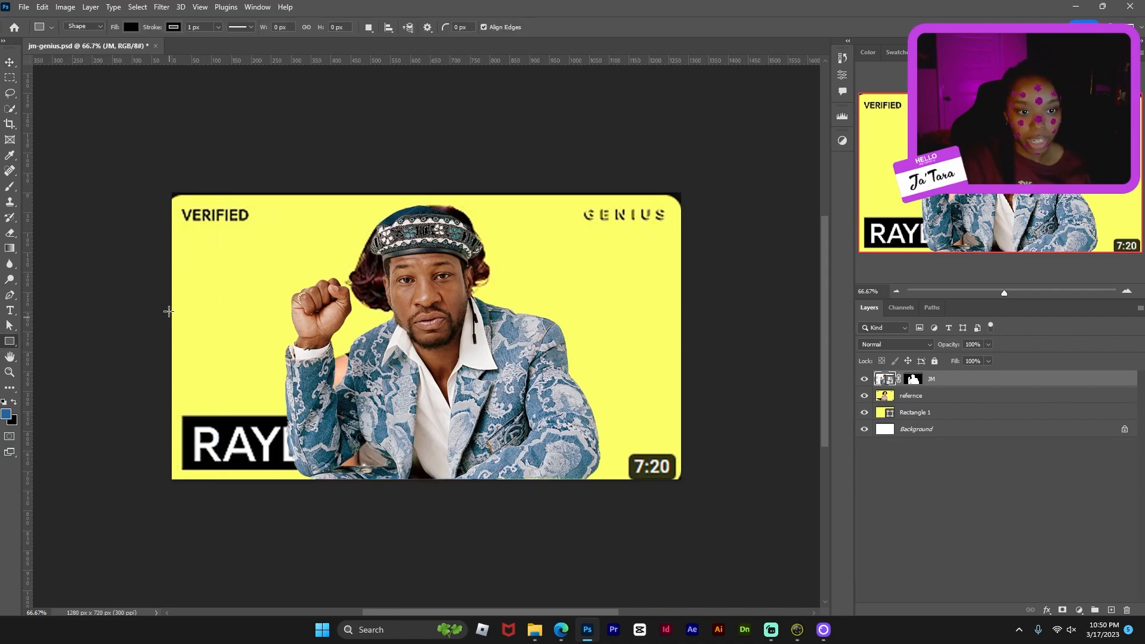
mouse_move(186, 272)
mouse_down()
mouse_move(358, 344)
mouse_move(504, 345)
mouse_up()
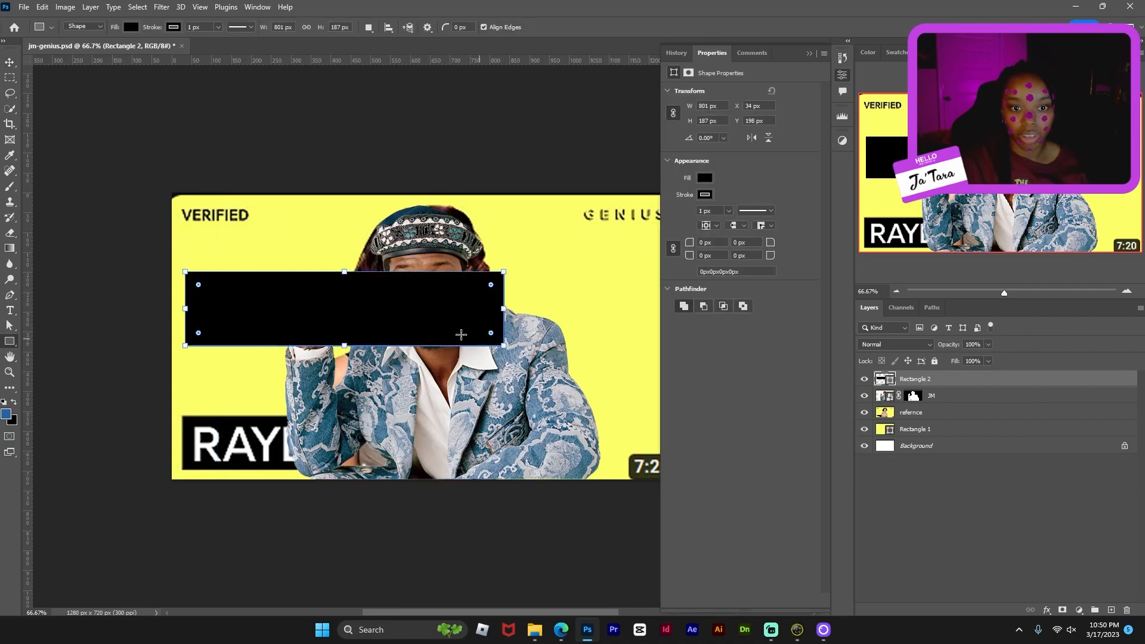
key(v)
drag(325, 322, 320, 441)
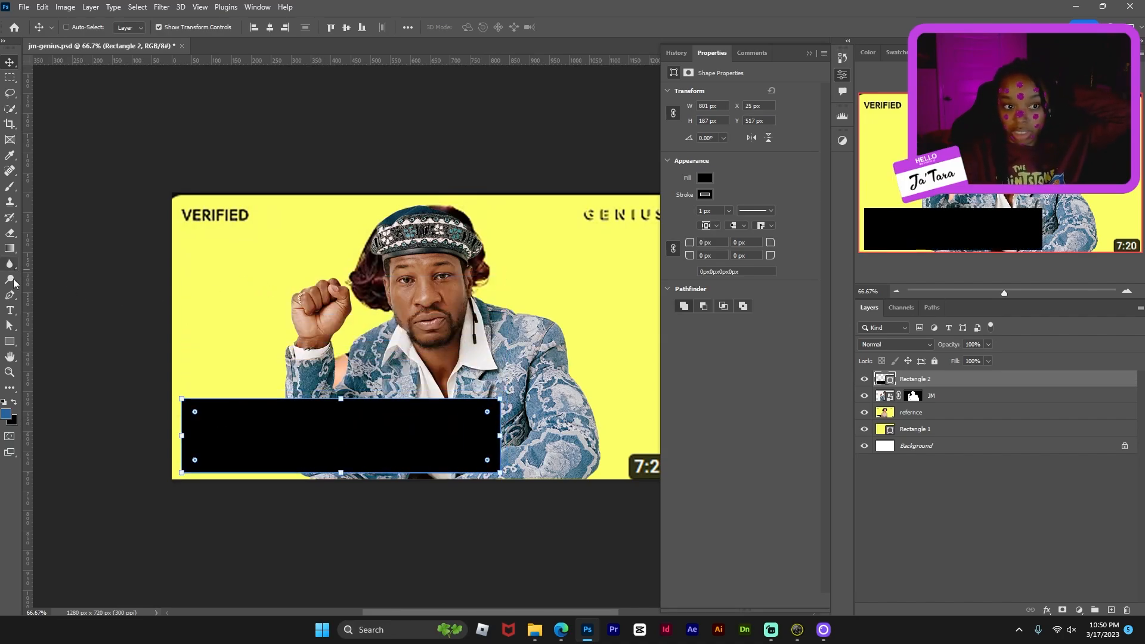
Step: Add a text box reading "JOHNATHAN MAJORS" over the photo and shrink its frame to about 210 × 25 px around the words
click(10, 311)
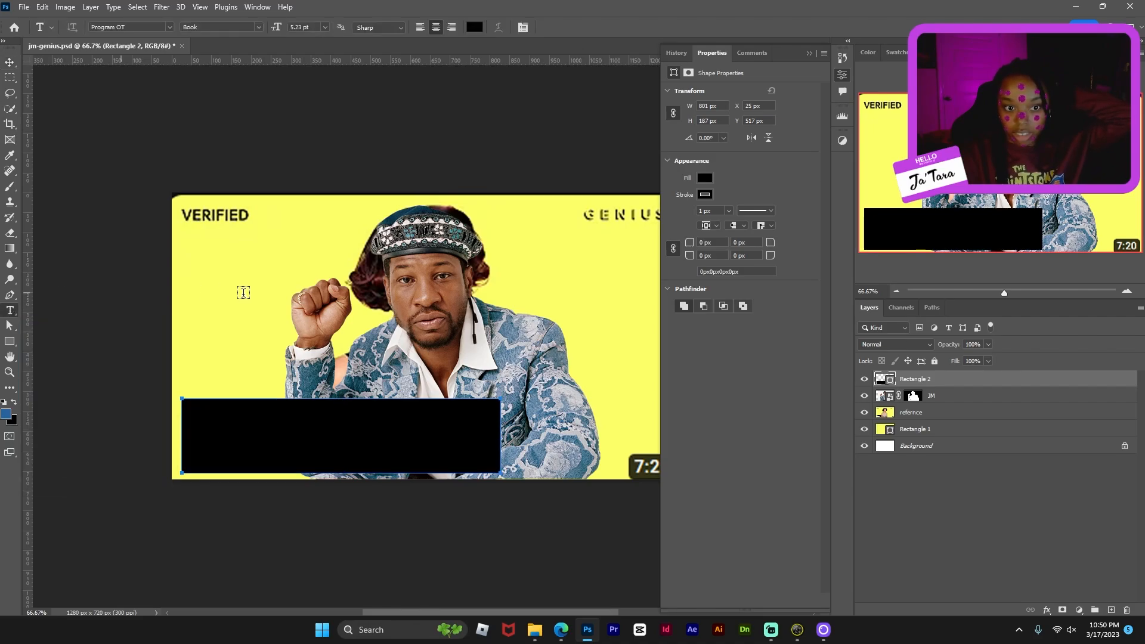
drag(207, 251, 620, 344)
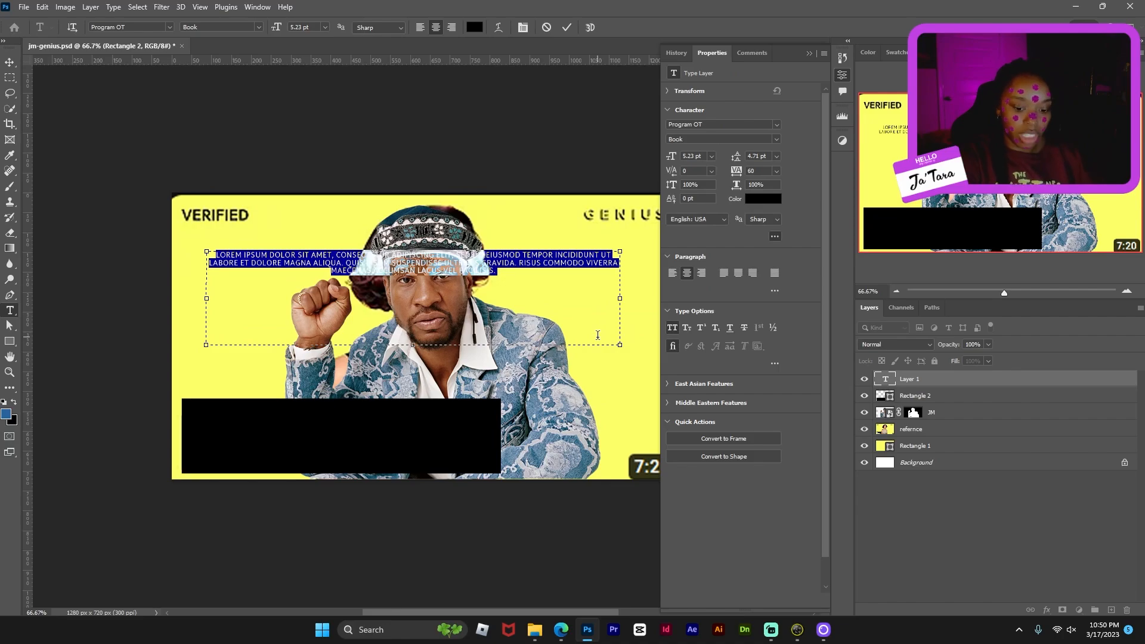
key(BackSpace)
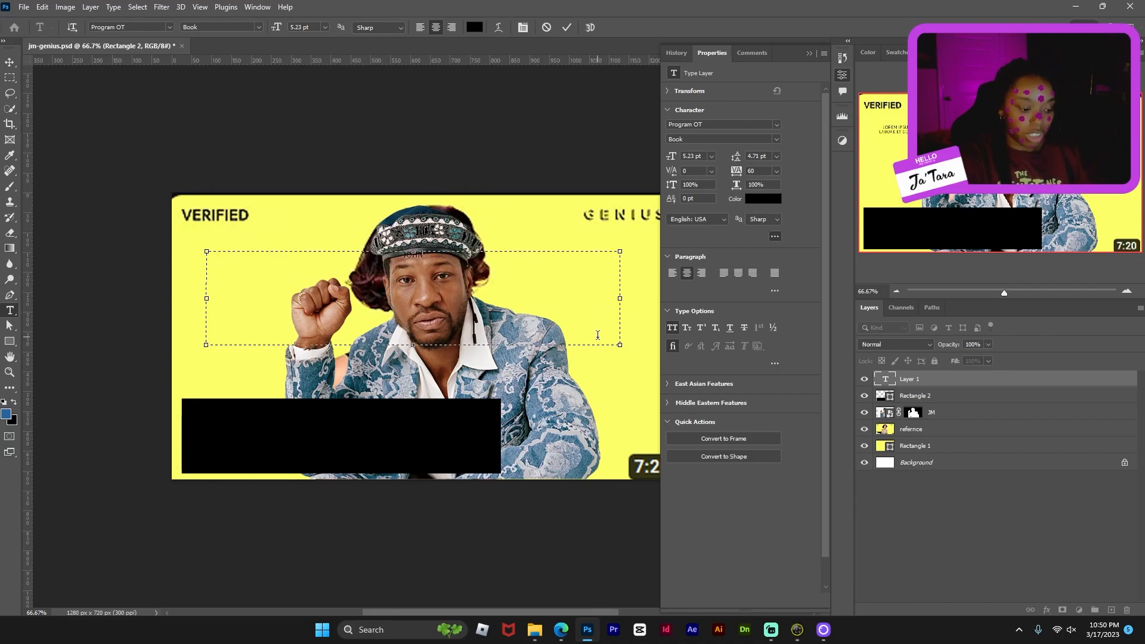
text(JONATHAN MAJORS)
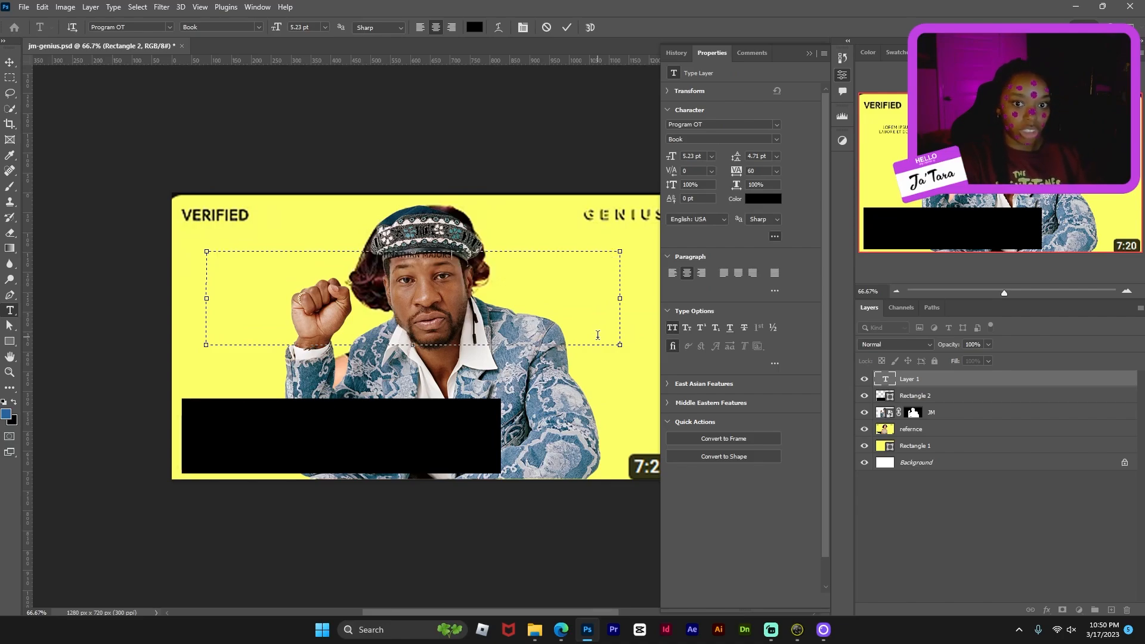
key(ctrl+a)
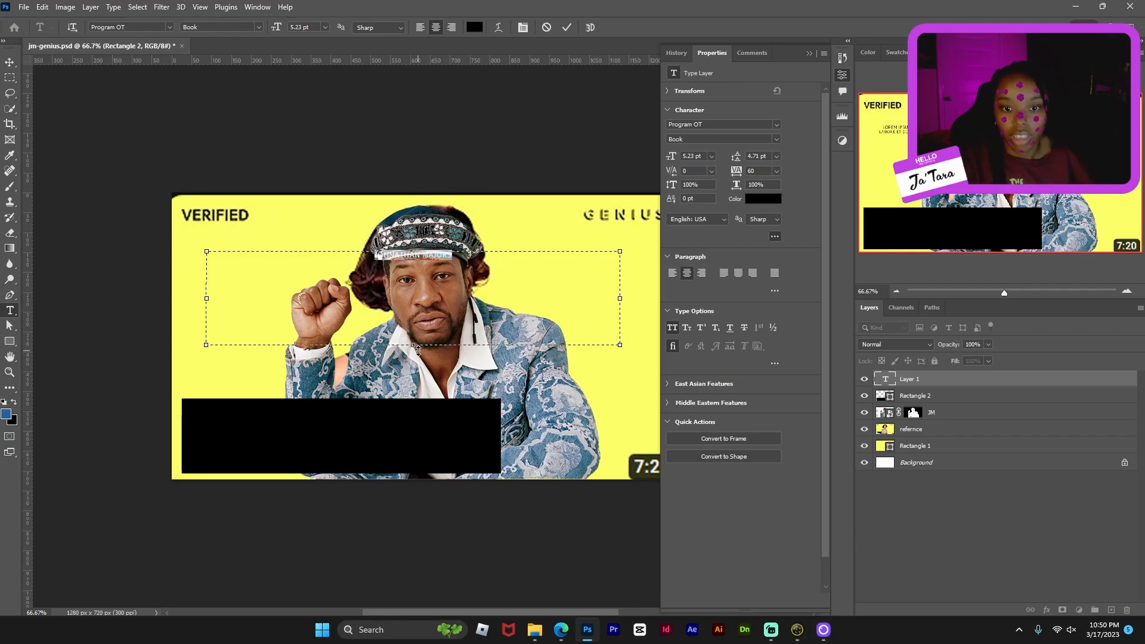
drag(418, 351, 444, 263)
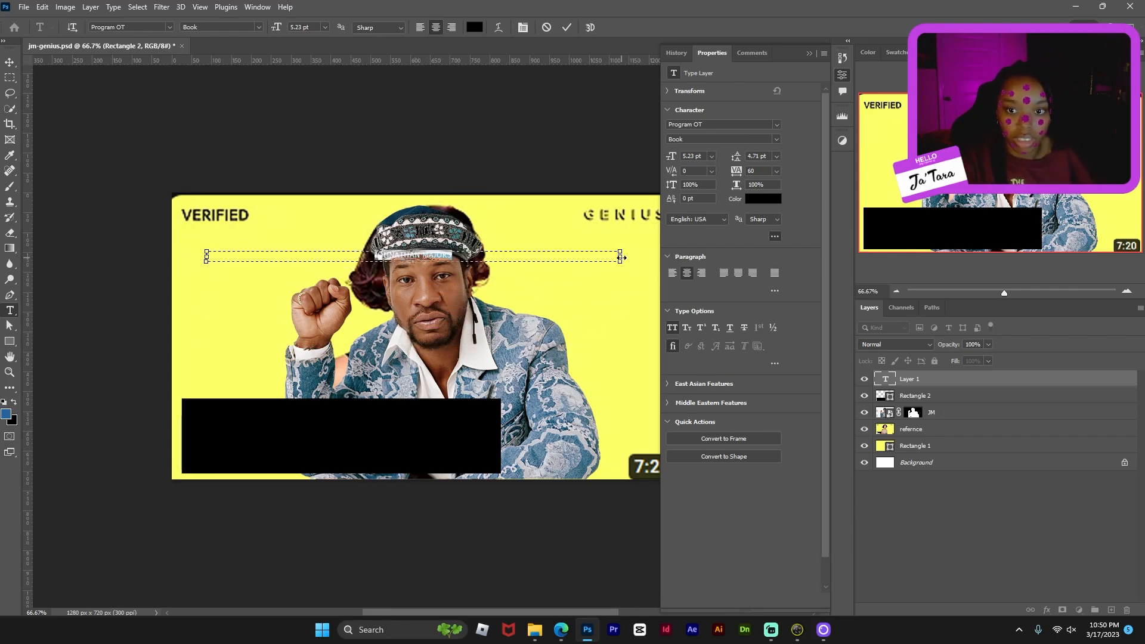
drag(621, 258, 457, 258)
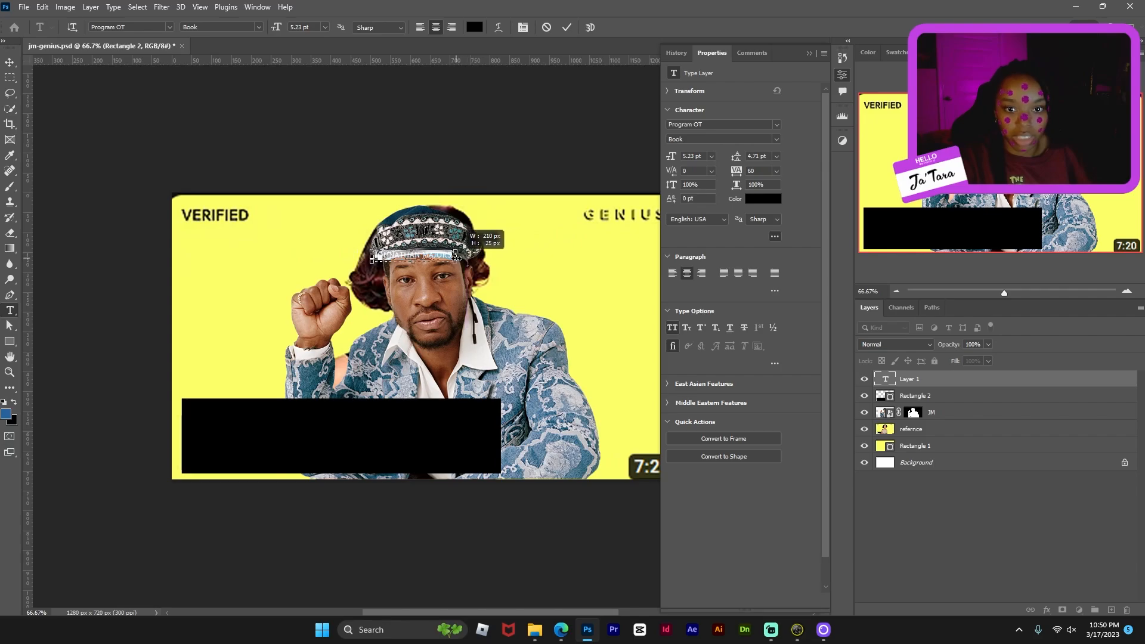
click(566, 26)
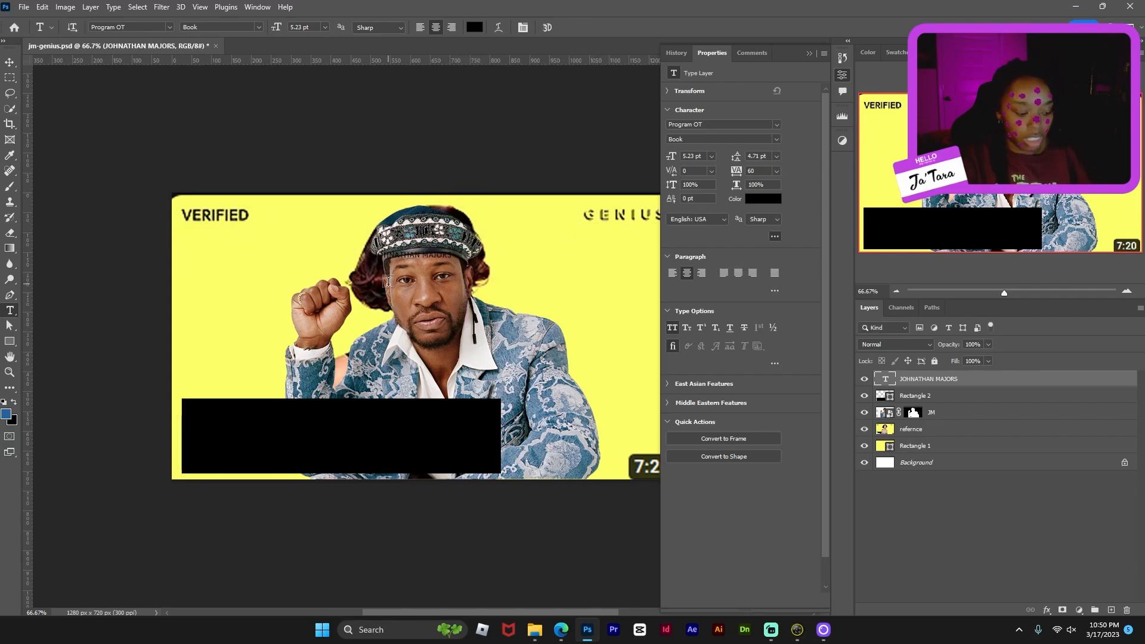
Step: Scale the name text up to about 357% (18.69 pt) and place it just below "VERIFIED"
key(v)
key(ctrl+t)
drag(371, 260, 300, 335)
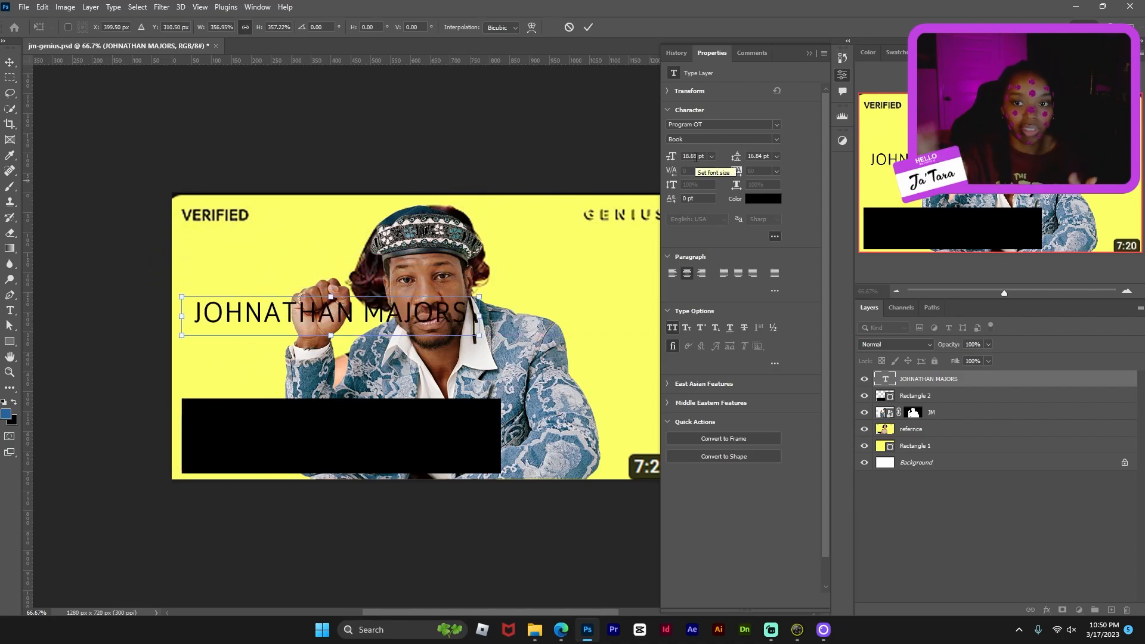
drag(425, 317, 413, 261)
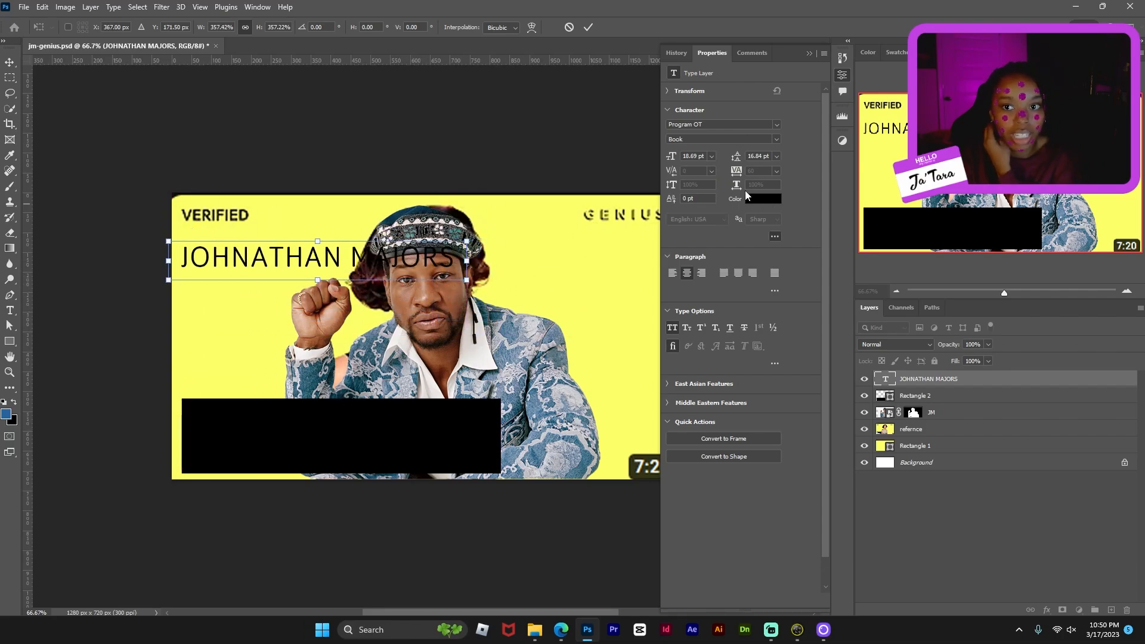
click(590, 29)
Step: Set the name text's font style to Medium and its color to white (ffffff)
click(781, 140)
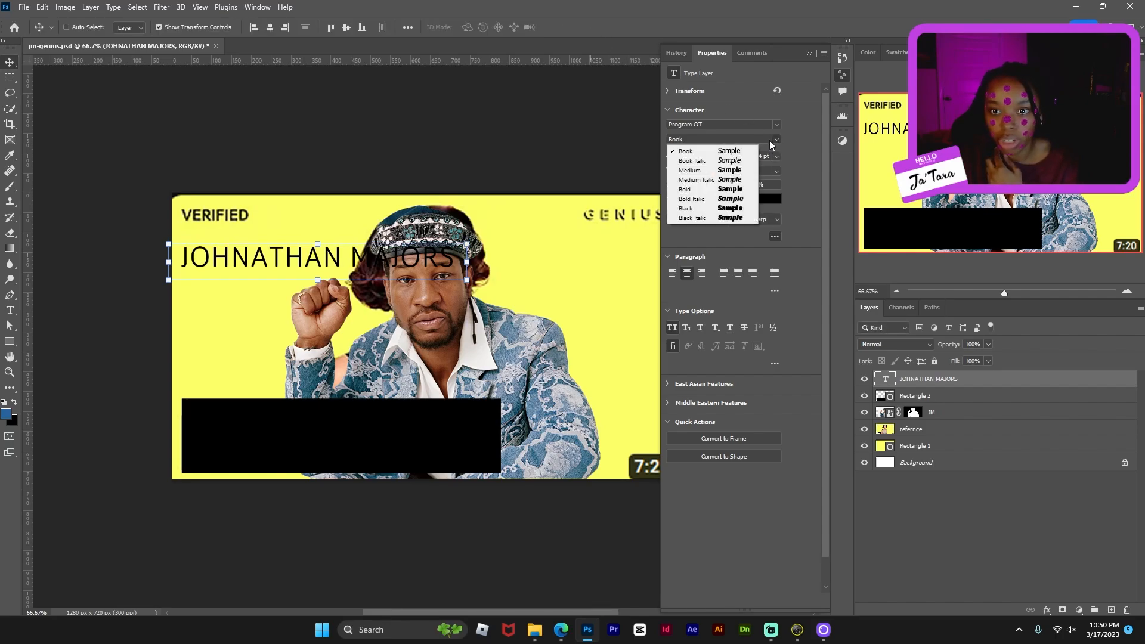
click(745, 172)
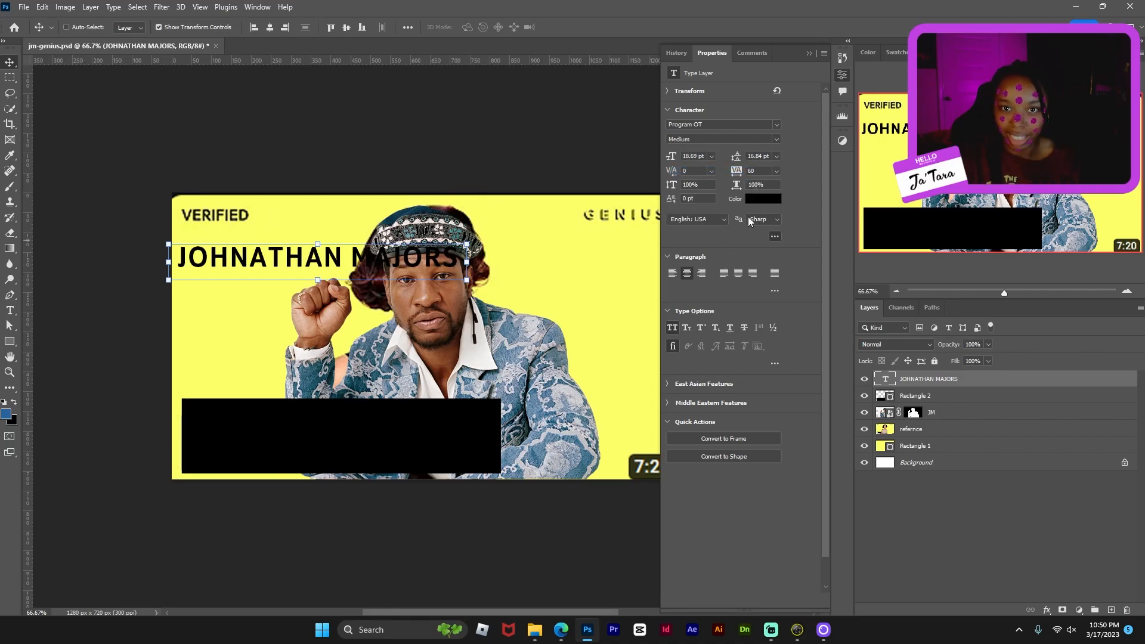
click(763, 199)
text(ffffff)
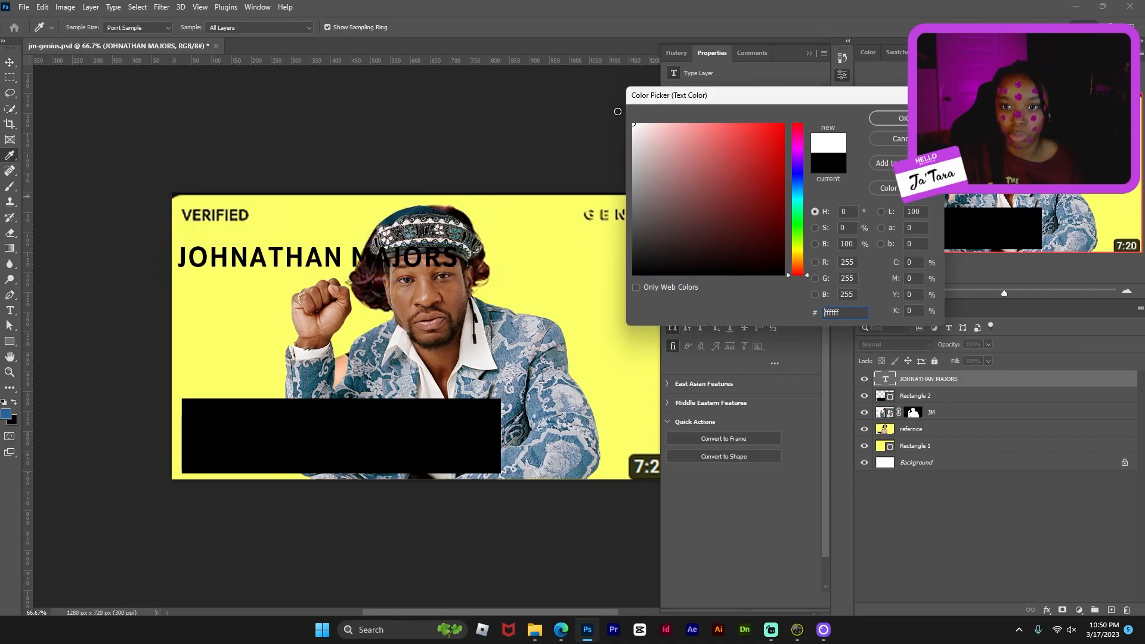
click(893, 115)
Step: Move the name text onto the black rectangle and reduce the rectangle's height to about 100 px around it
key(v)
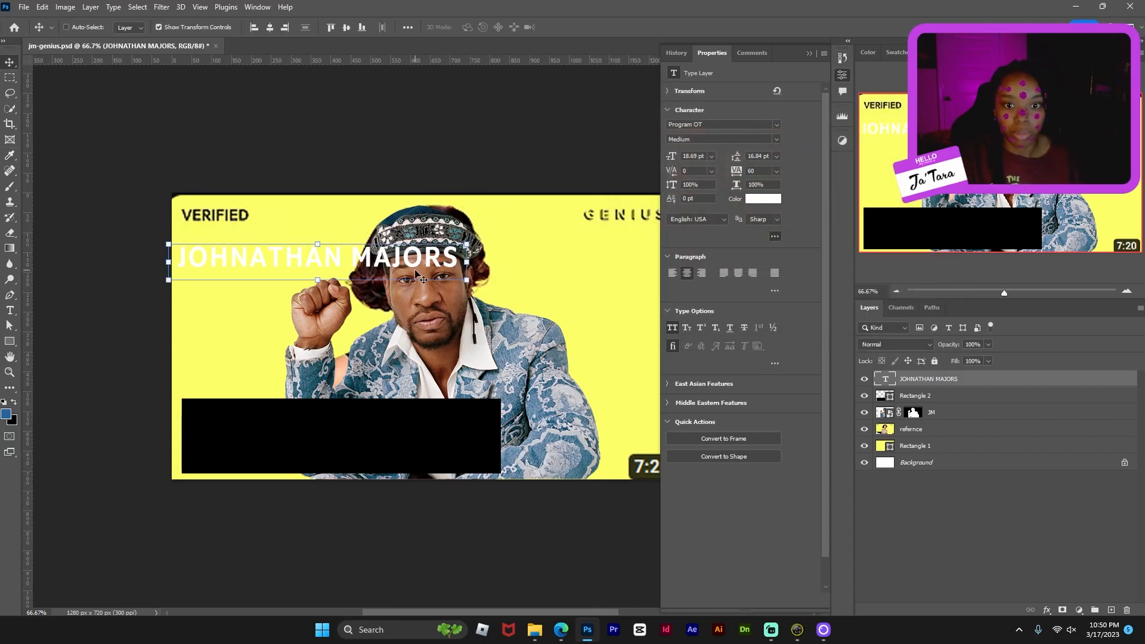
drag(421, 279, 435, 444)
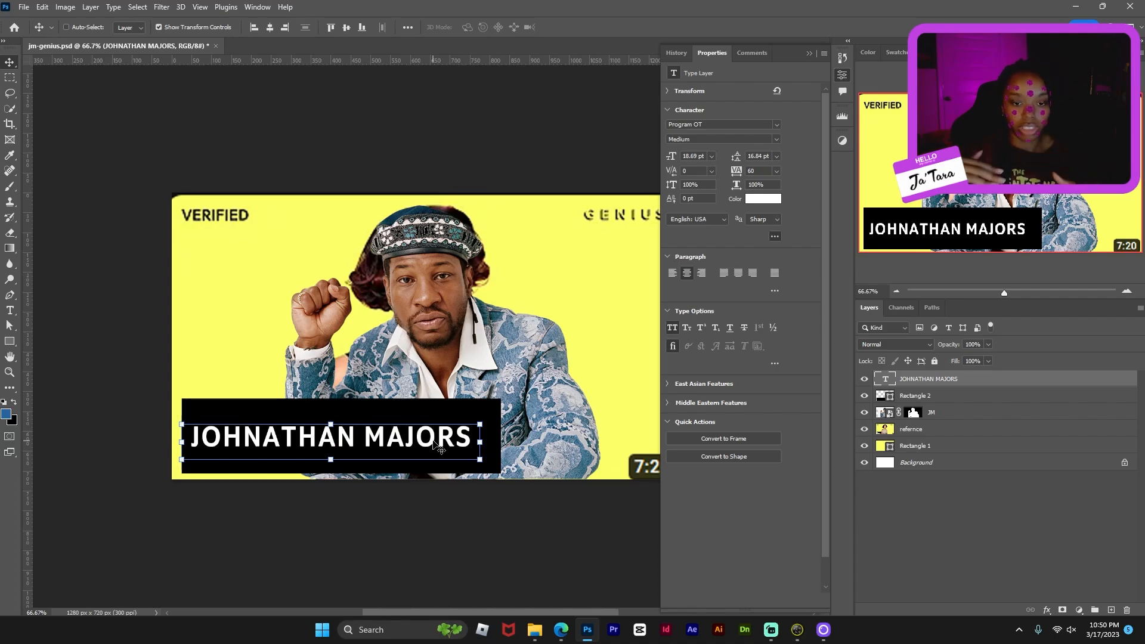
click(970, 397)
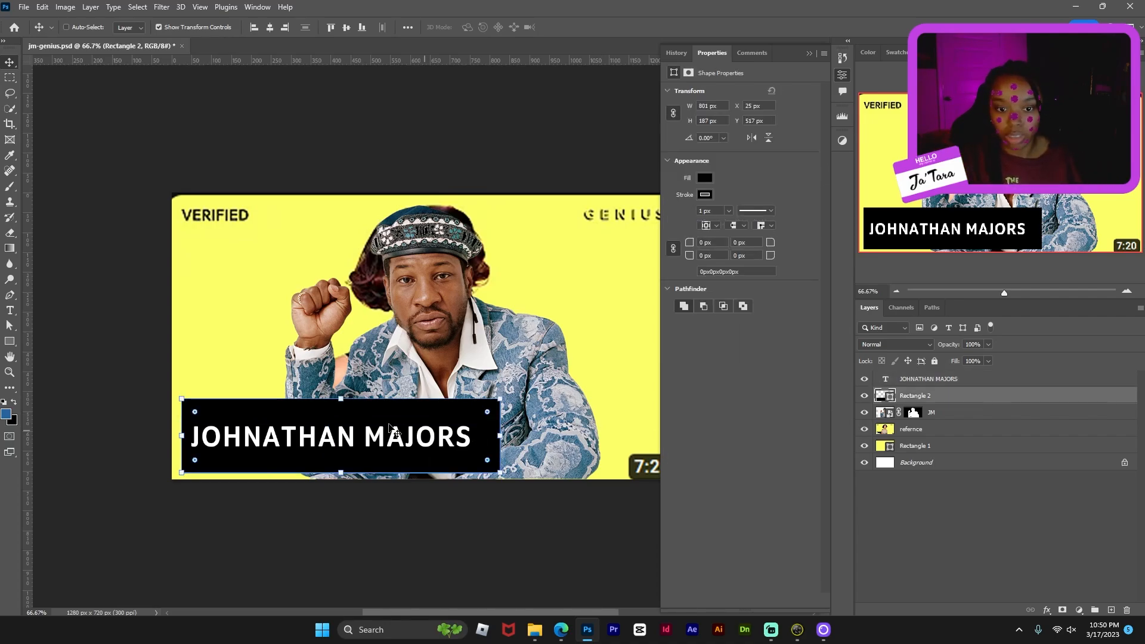
drag(340, 401, 340, 417)
key(Return)
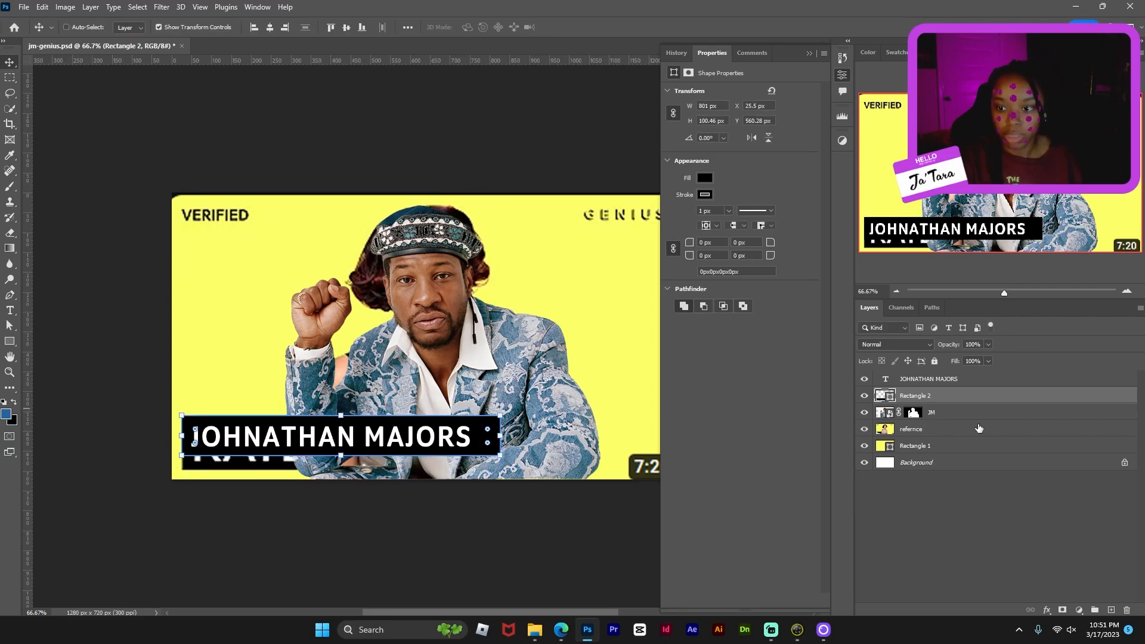
Step: Duplicate the reference layer and scale the copy to about 37% in the canvas's upper-left corner
click(974, 439)
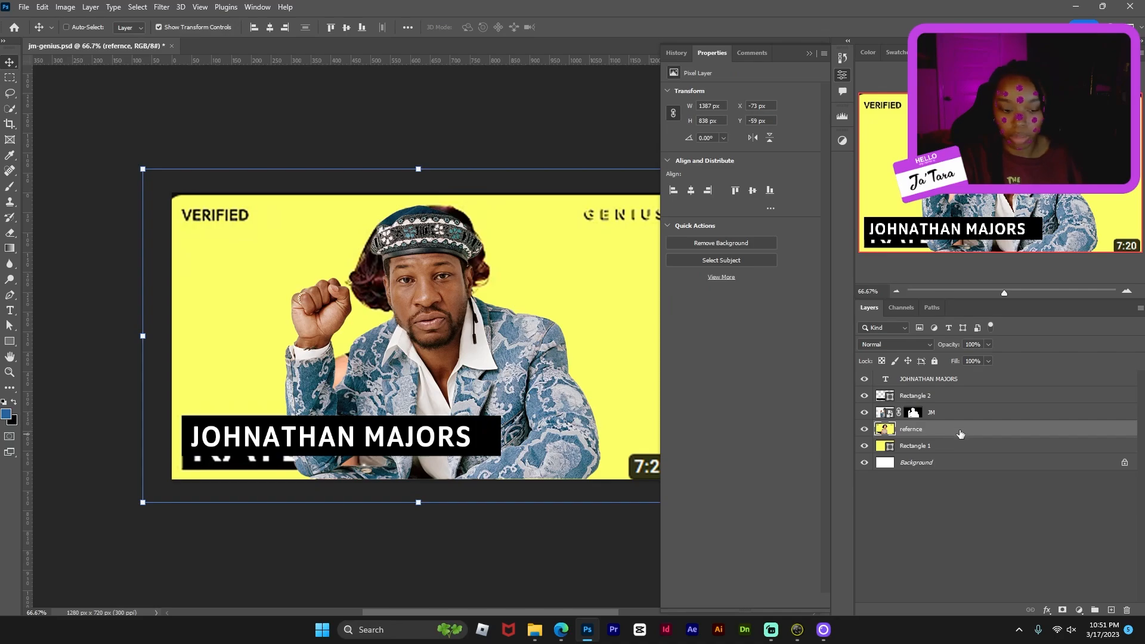
key(ctrl+j)
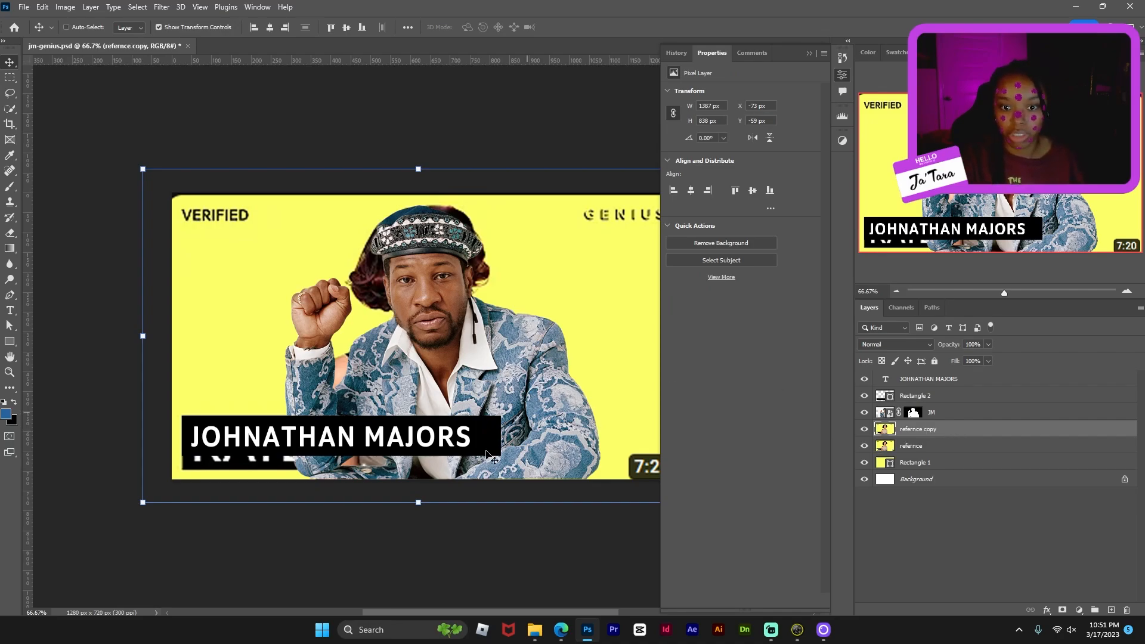
drag(419, 503, 233, 299)
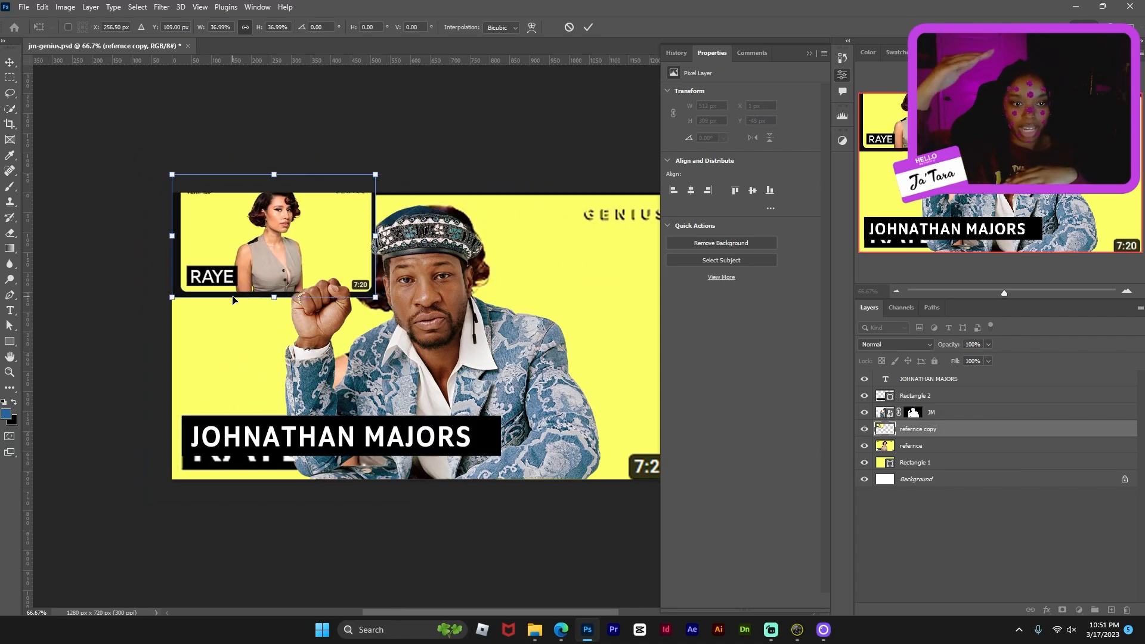
key(Return)
Step: Set the name text's font style to Book
ctrl+click(343, 426)
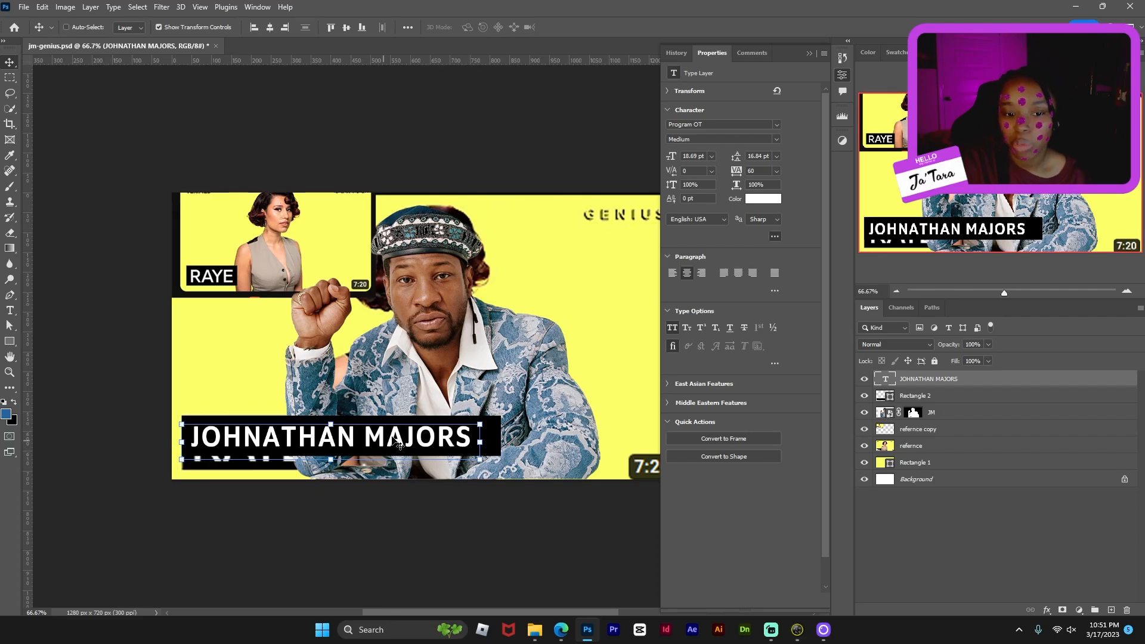
click(777, 141)
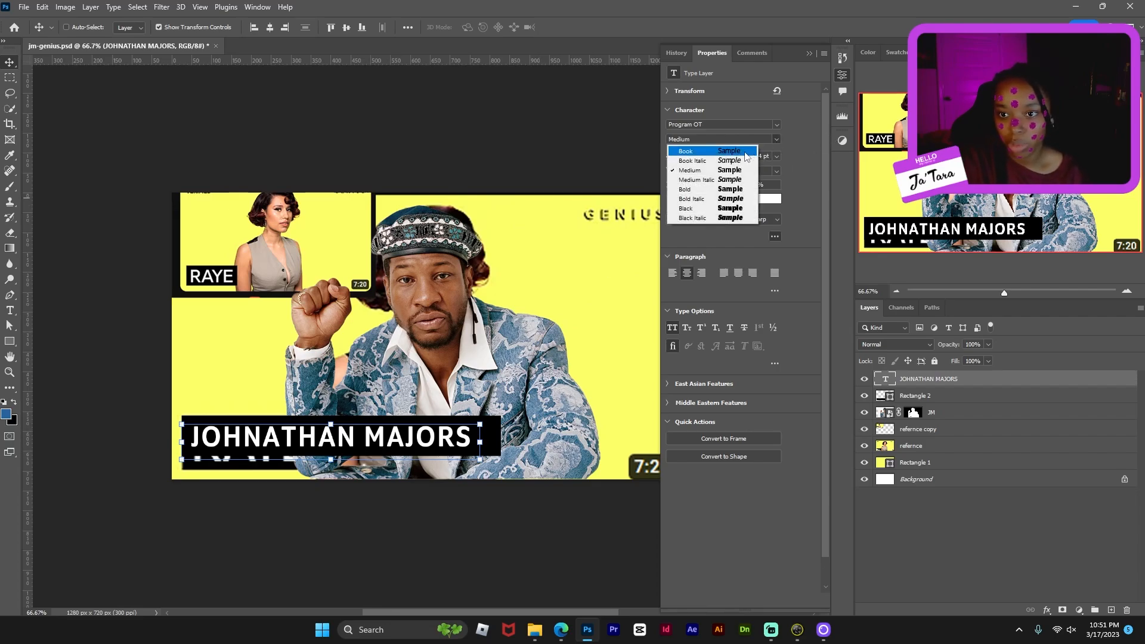
click(745, 153)
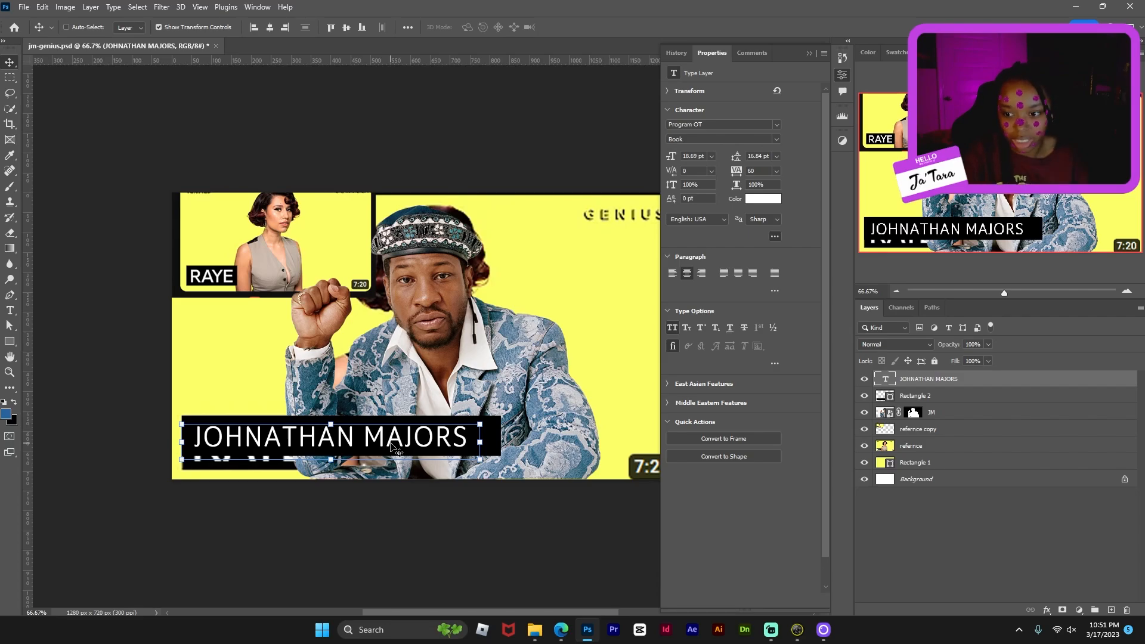
Step: Add a 1 px outside stroke to the name text in white (ffffff) at 100% opacity
double_click(1032, 384)
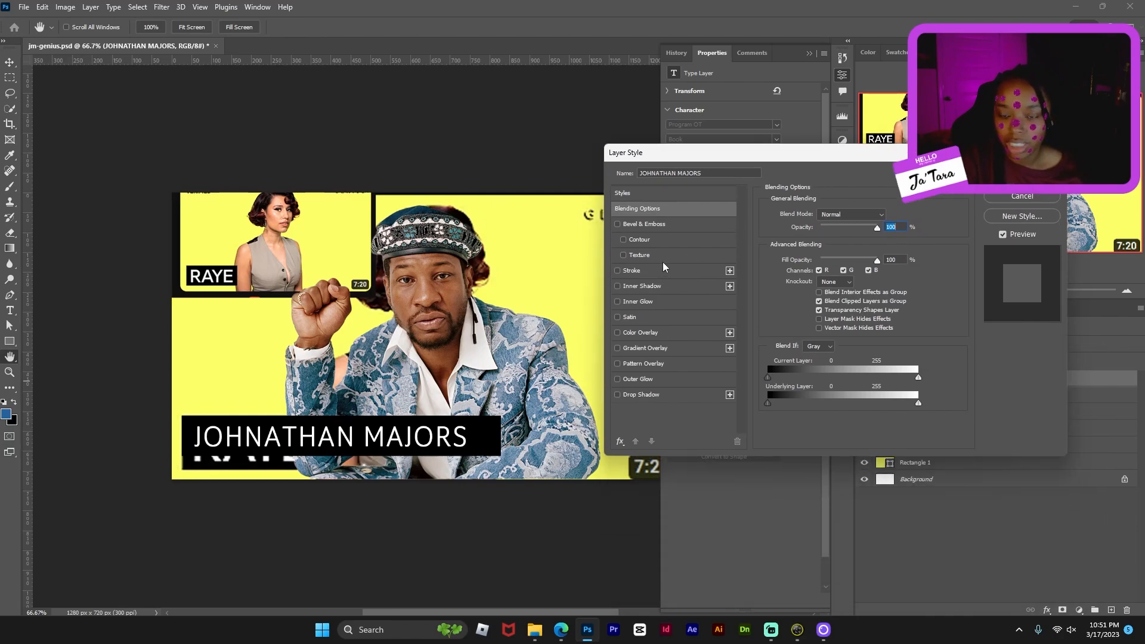
click(668, 274)
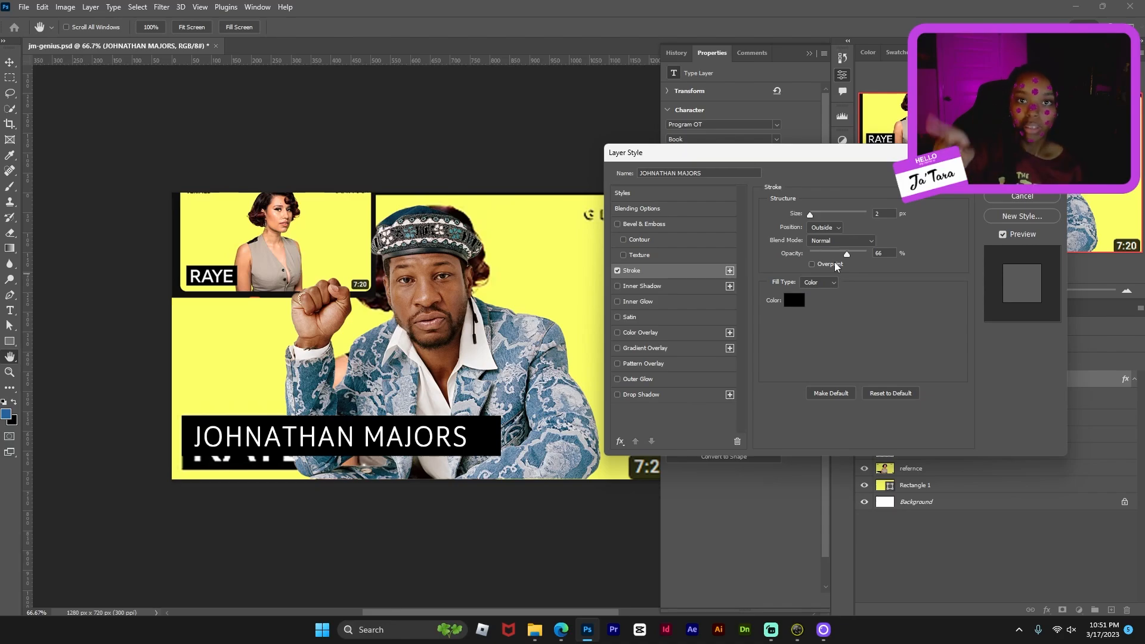
click(792, 303)
text(ffffff)
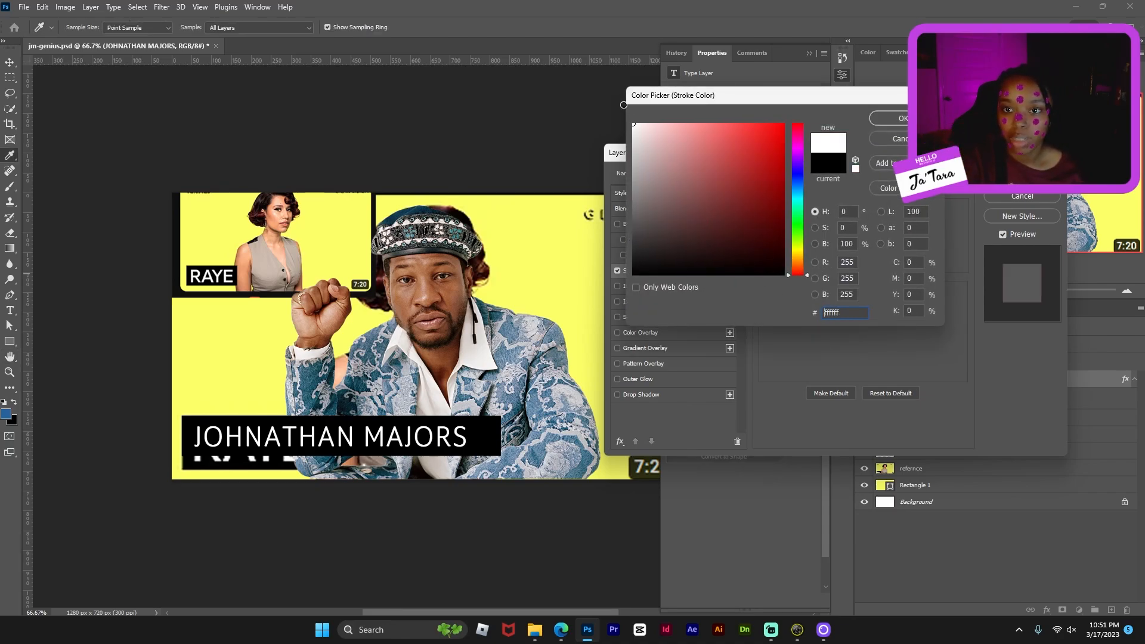
click(893, 119)
key(ctrl+plus)
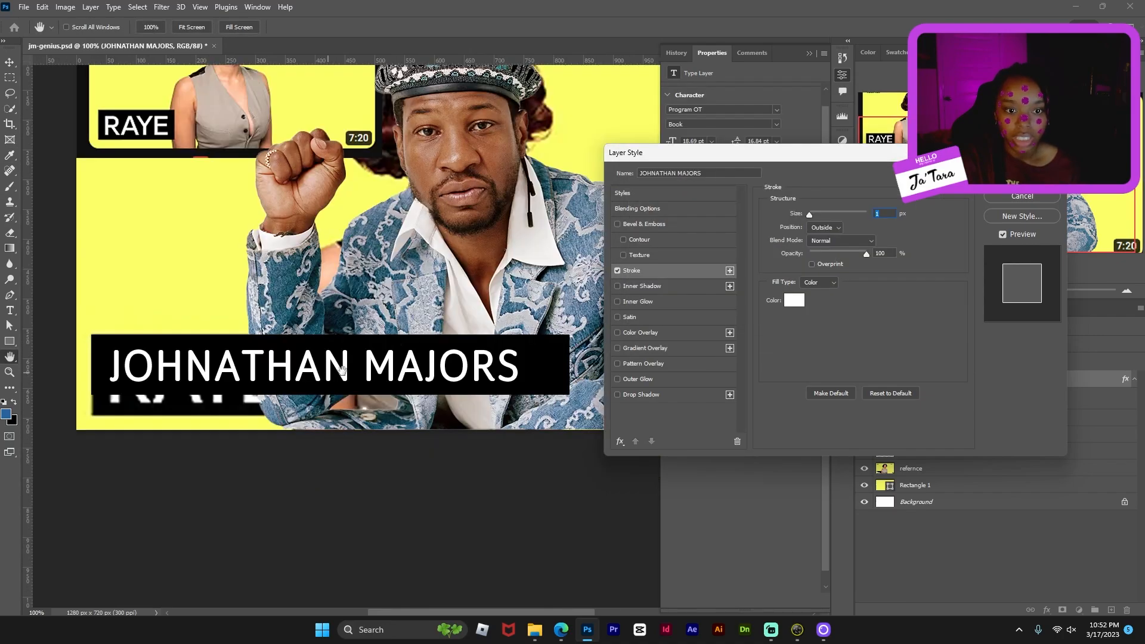
Step: Compare the name text with and without its stroke, then slightly lower the stroke's opacity and apply the layer style
click(618, 272)
click(617, 272)
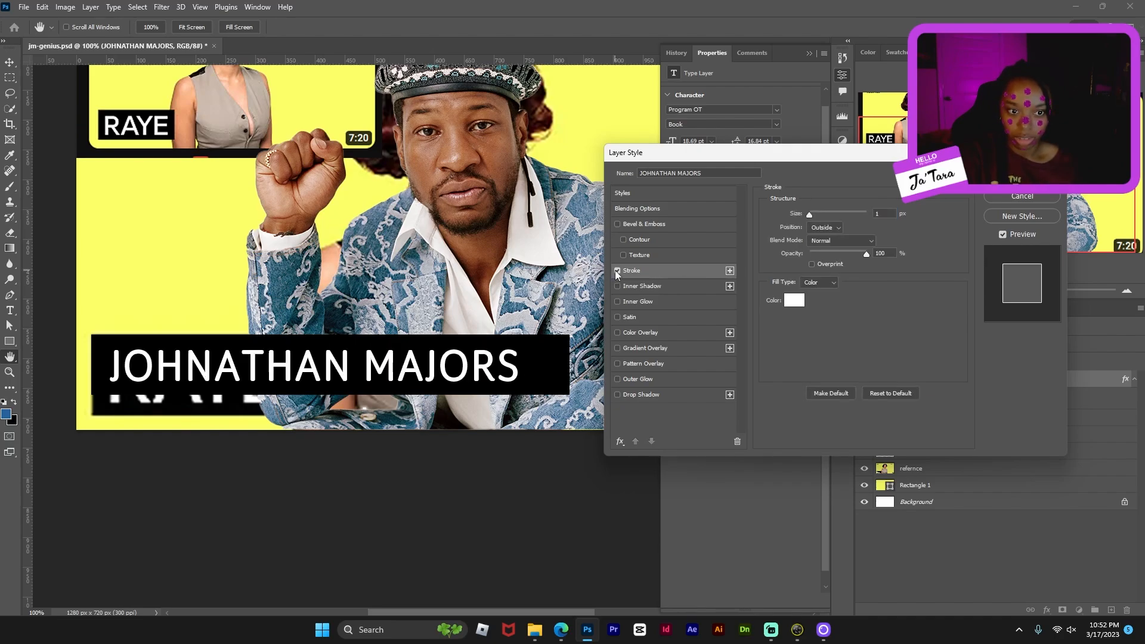
click(618, 272)
click(617, 272)
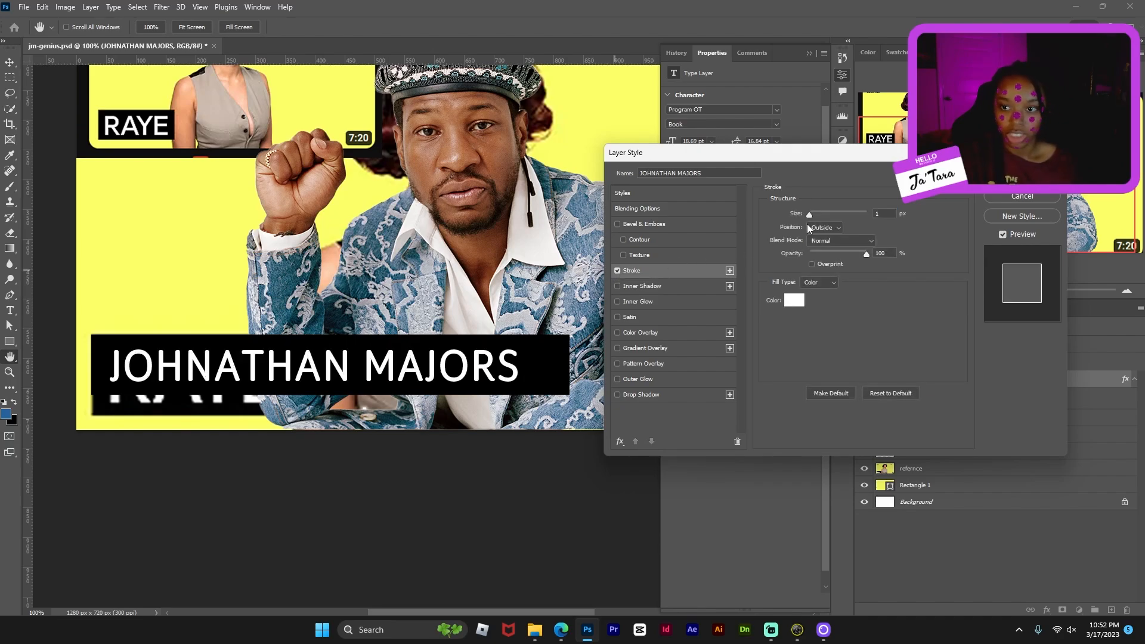
click(885, 214)
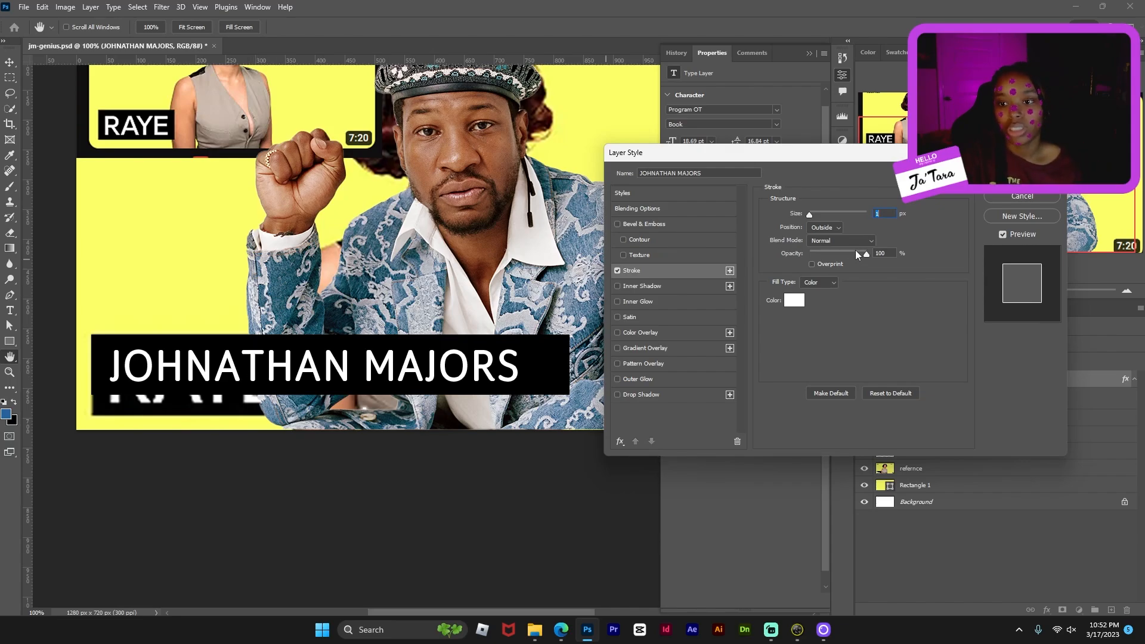
drag(857, 250, 850, 250)
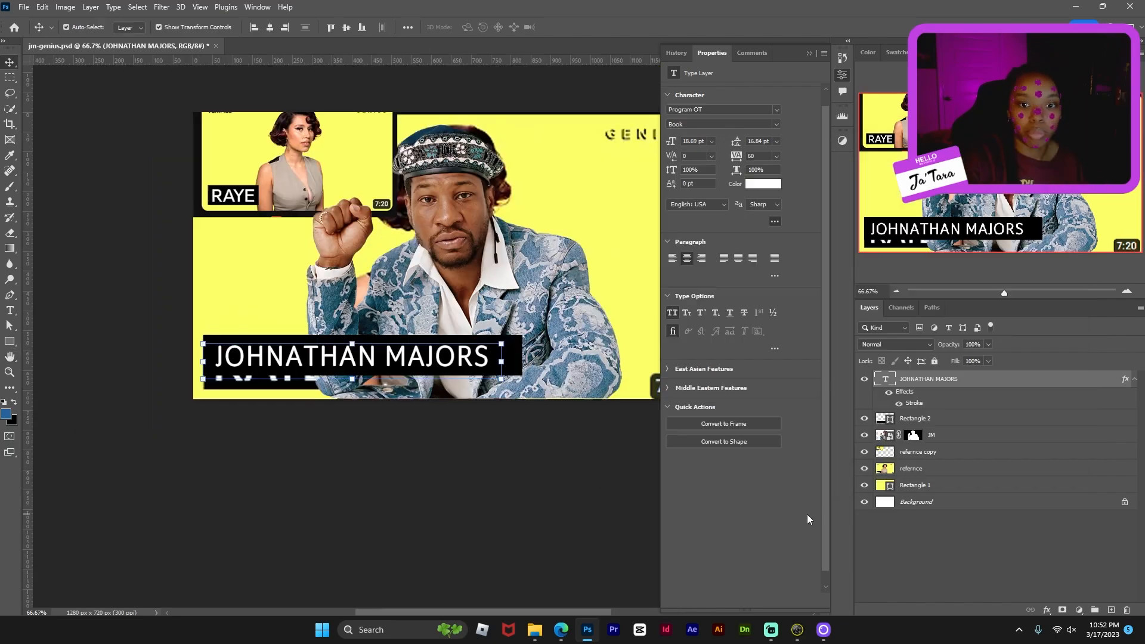
Step: Save the document and narrow the black rectangle behind the name text to about 731 × 100 px
key(ctrl)
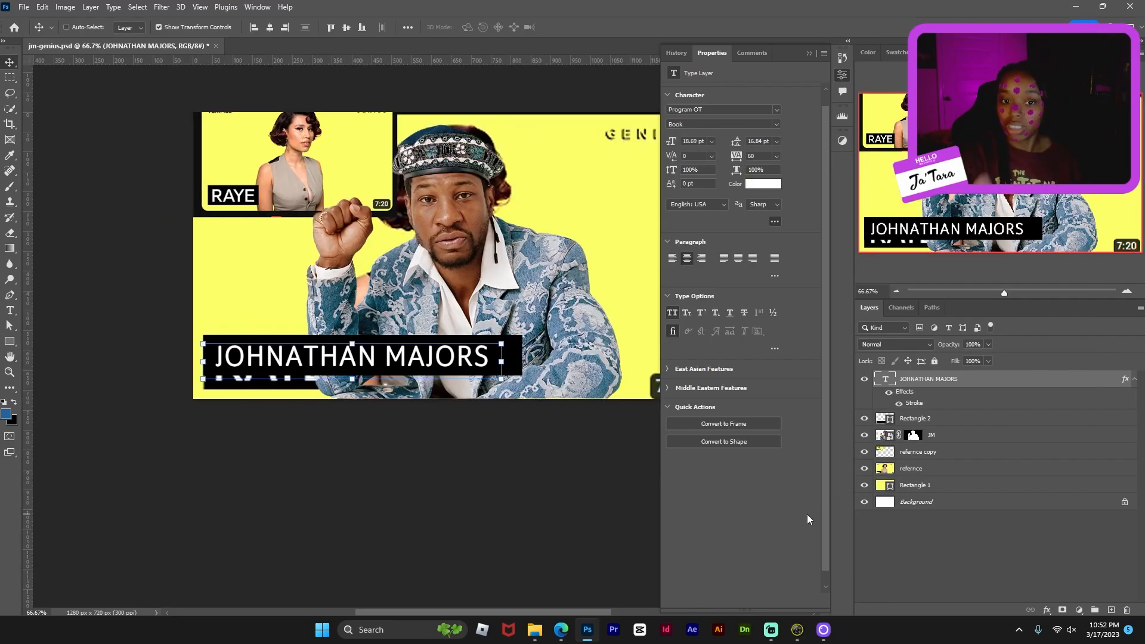
key(ctrl+s)
click(975, 424)
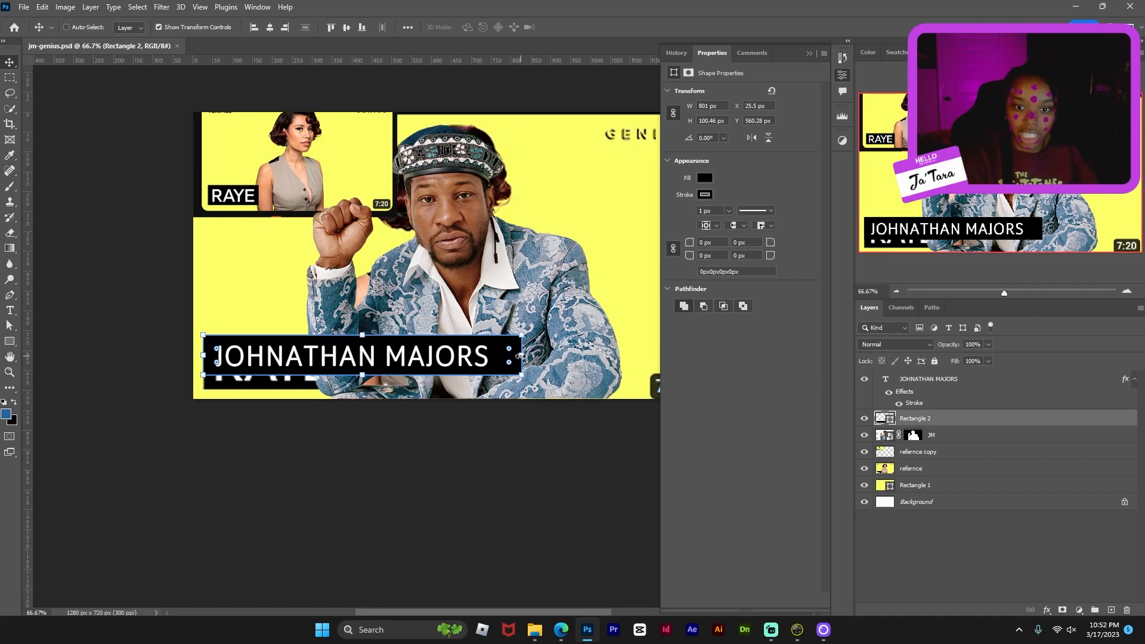
drag(520, 356, 494, 355)
key(ctrl+z)
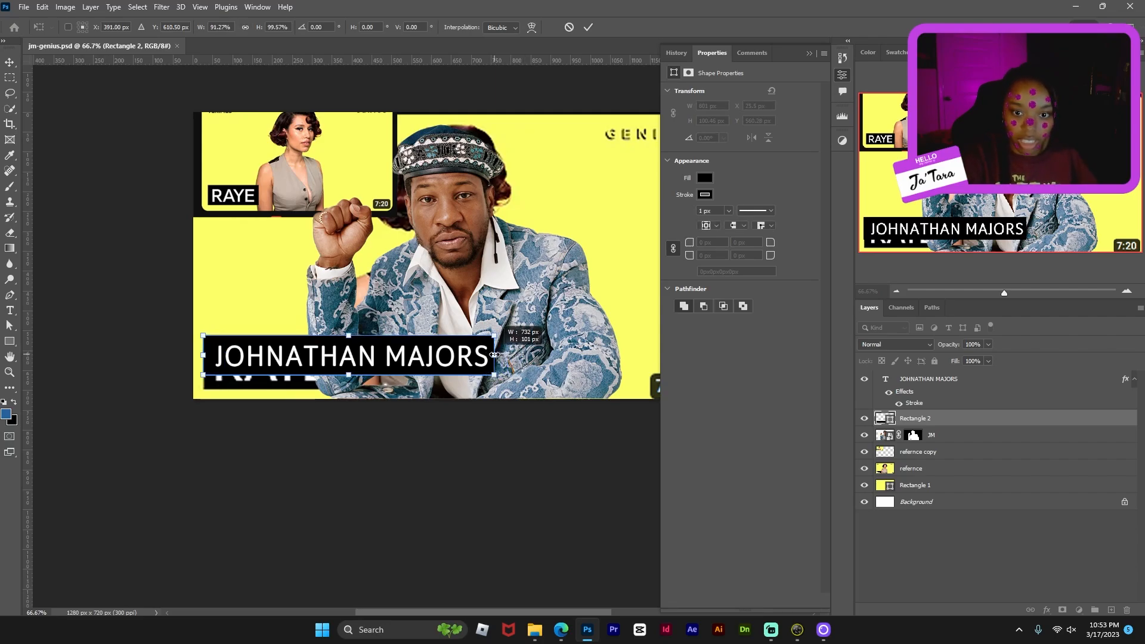
key(Return)
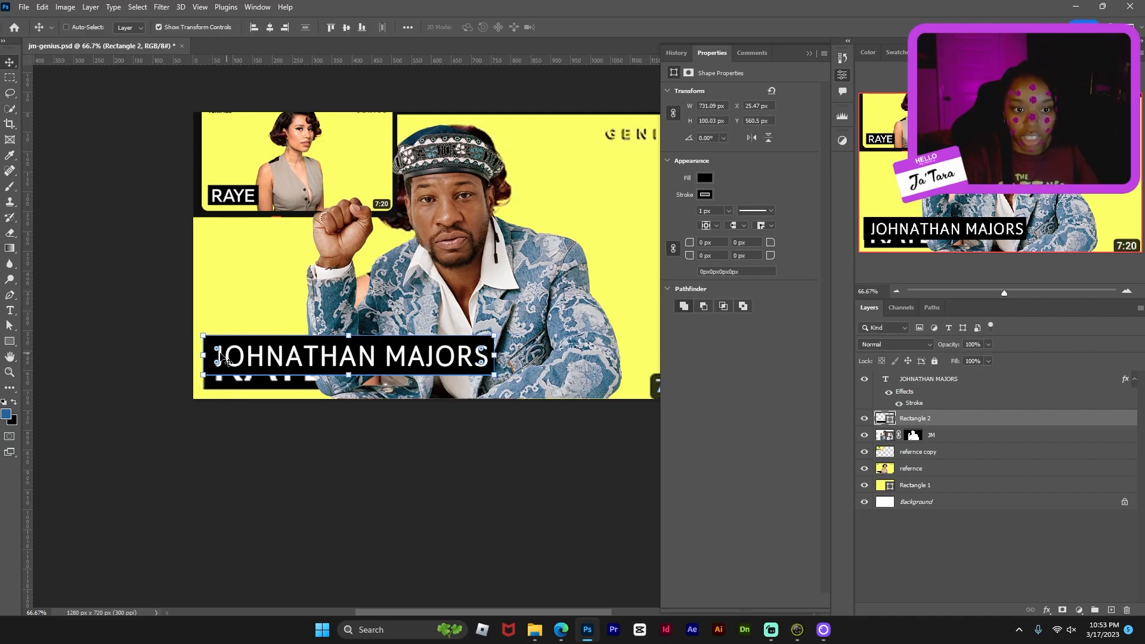
Step: Resize the black rectangle behind the name text to about 712 × 79 px
drag(203, 355, 212, 354)
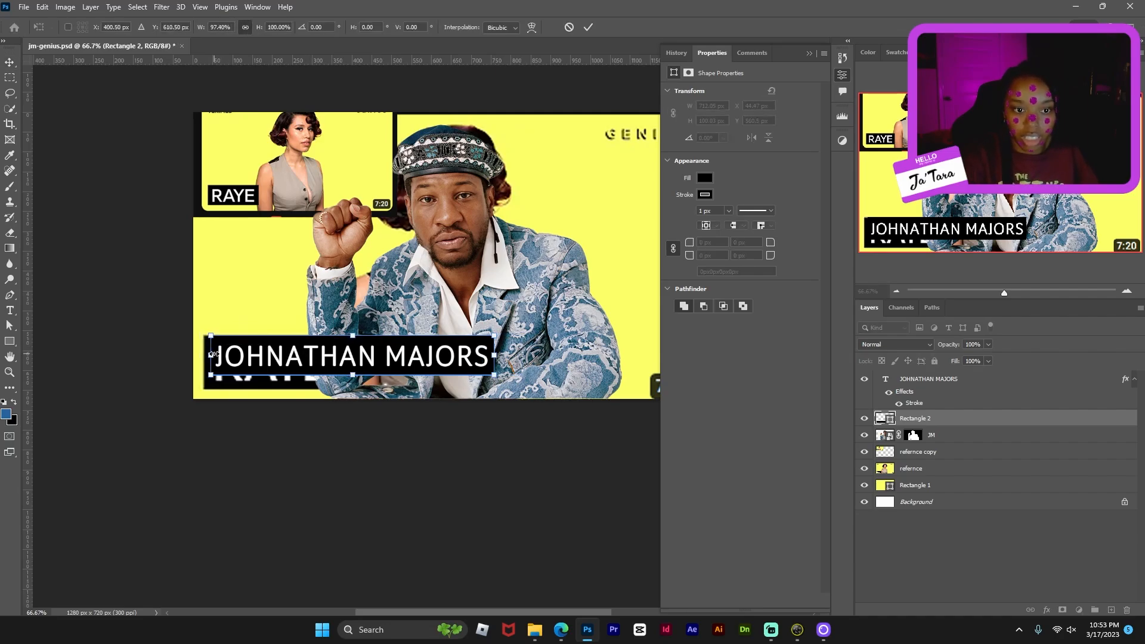
key(Return)
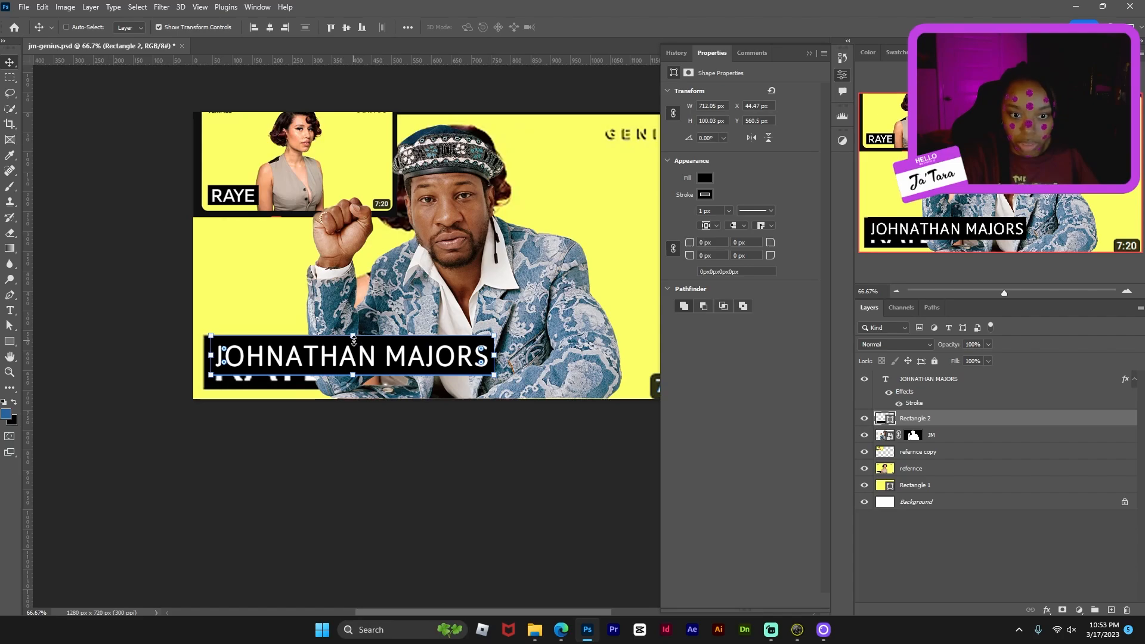
mouse_move(361, 337)
mouse_down()
mouse_move(363, 348)
mouse_move(357, 339)
mouse_up()
key(Return)
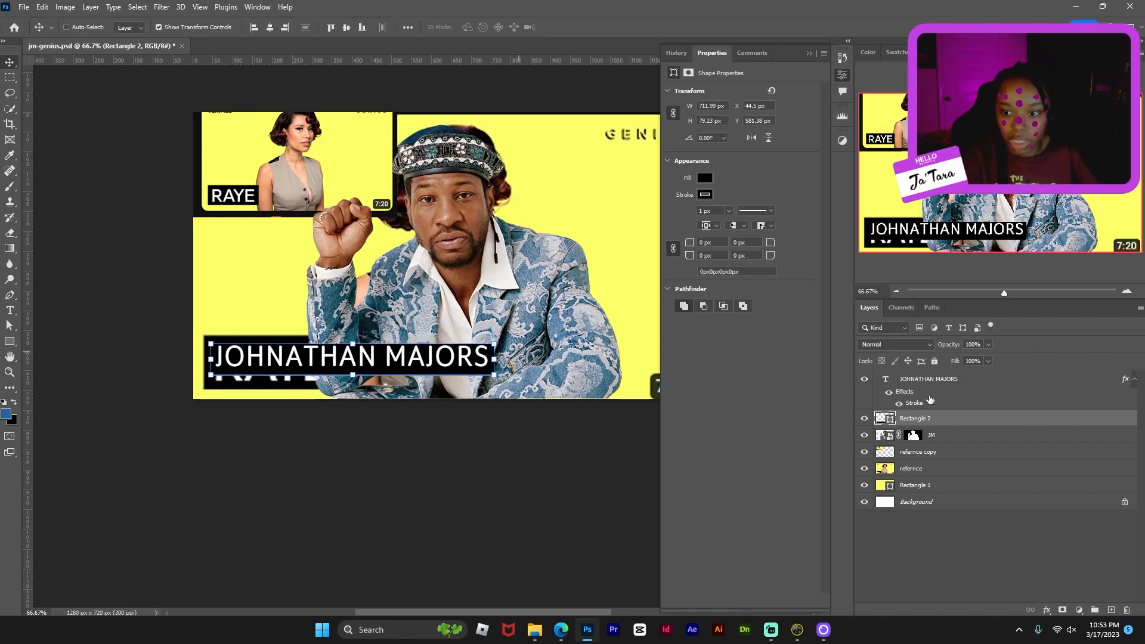
Step: Lower the name text so it sits centred on the black rectangle, and hide the refernce layer
click(1007, 382)
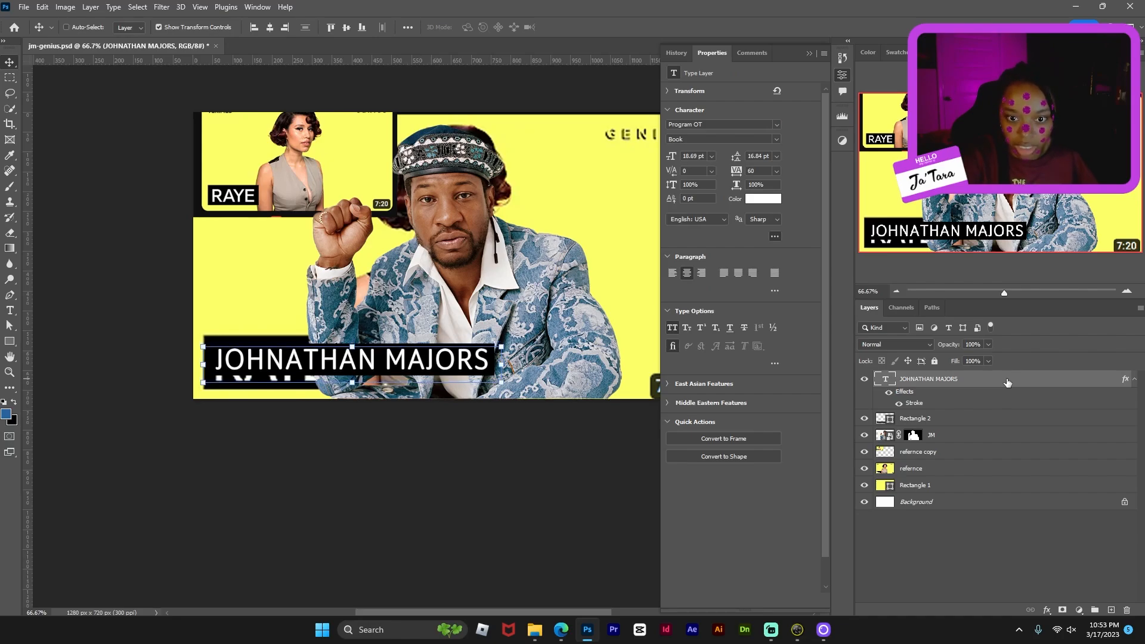
click(864, 468)
click(942, 529)
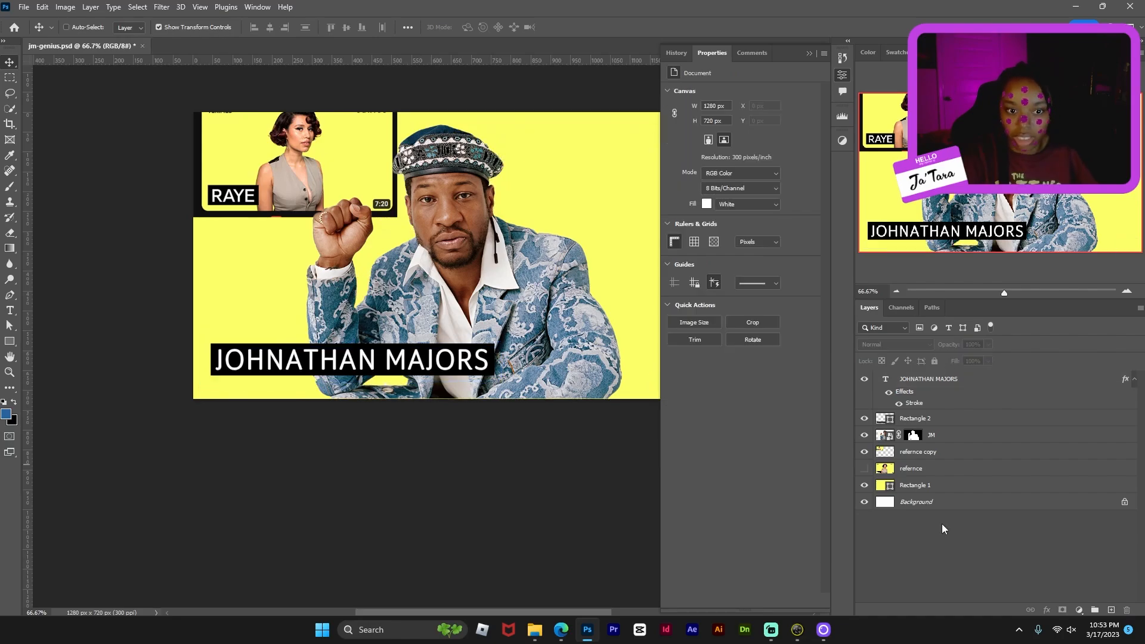
click(984, 381)
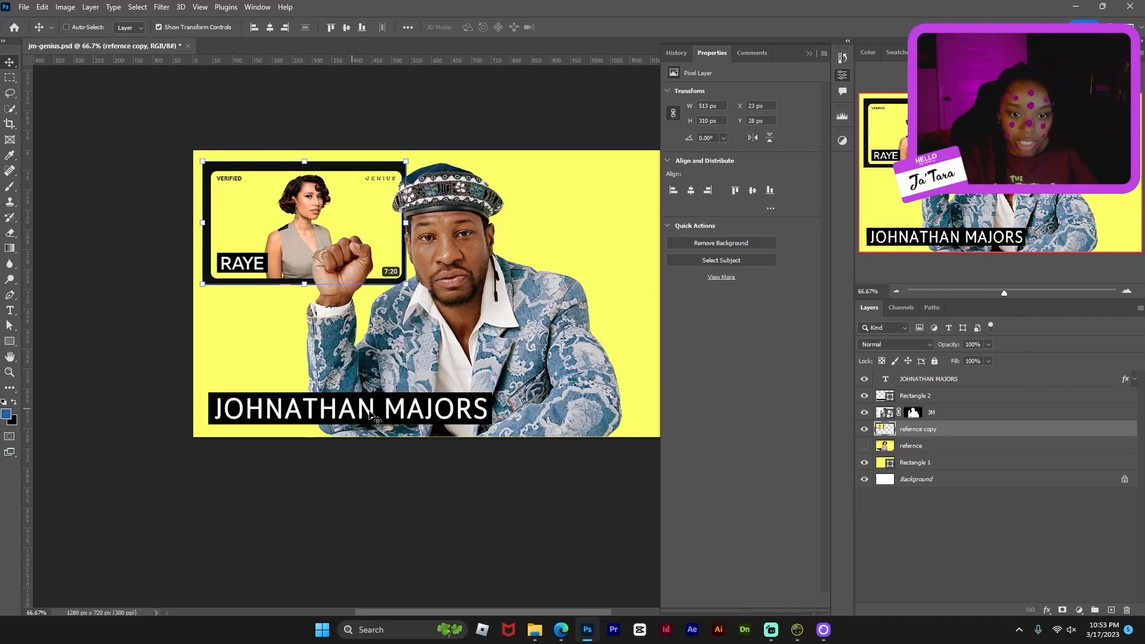
Step: Duplicate the name text above the original label and set the copy's text colour to black
ctrl+click(292, 414)
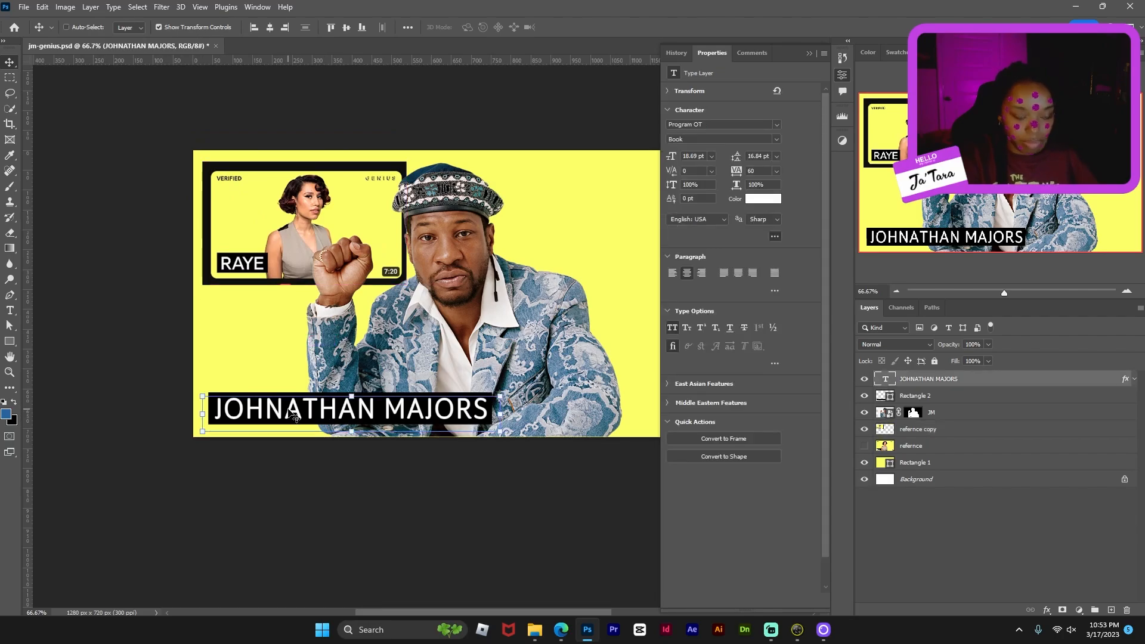
alt+drag(292, 414, 292, 331)
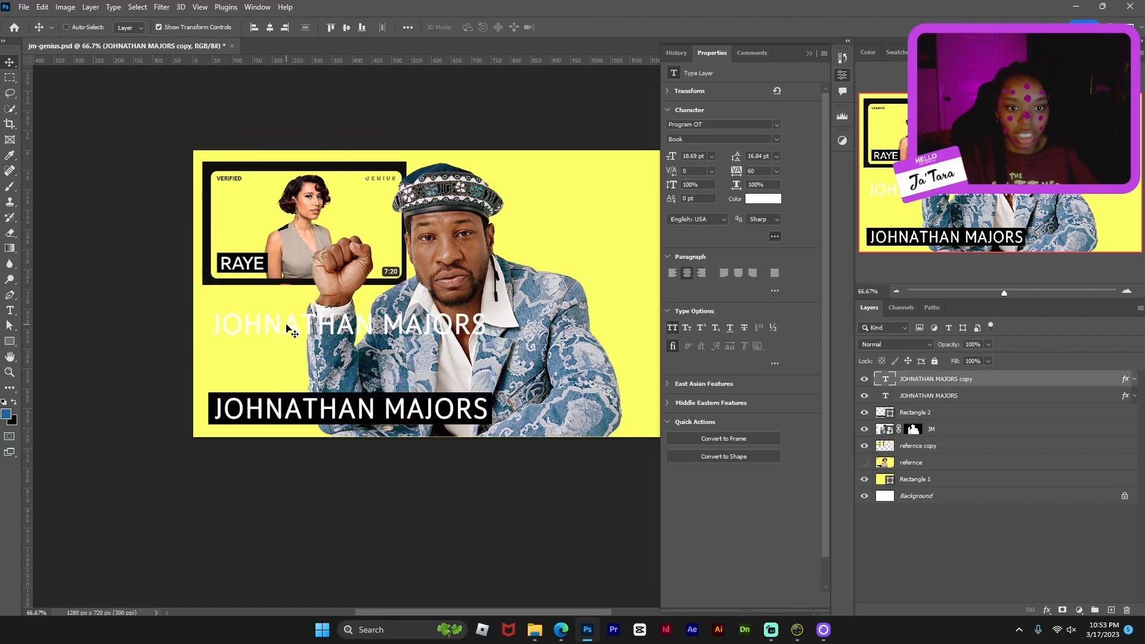
double_click(337, 300)
click(753, 199)
click(662, 274)
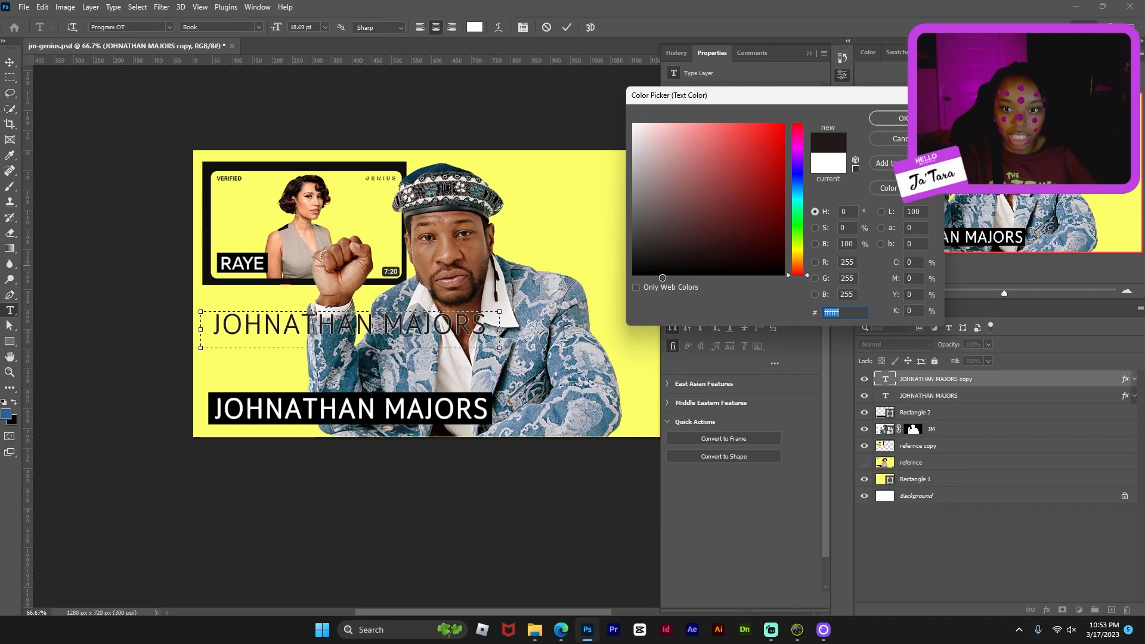
click(903, 118)
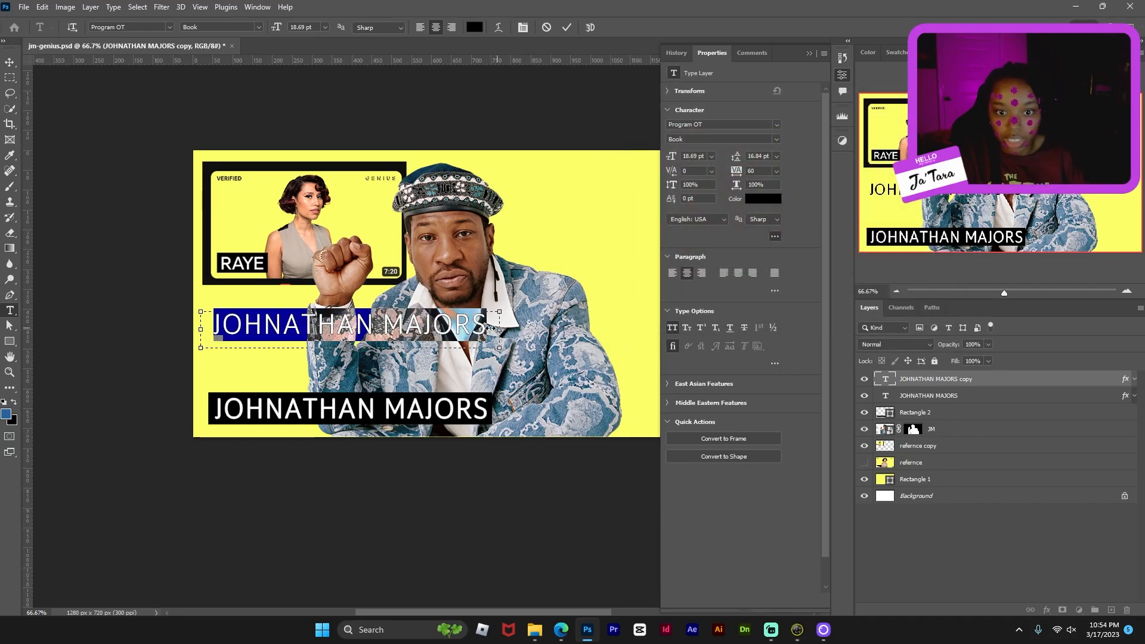
Step: Replace the copied name text with VERIFIED and narrow its text box to fit the word
click(486, 327)
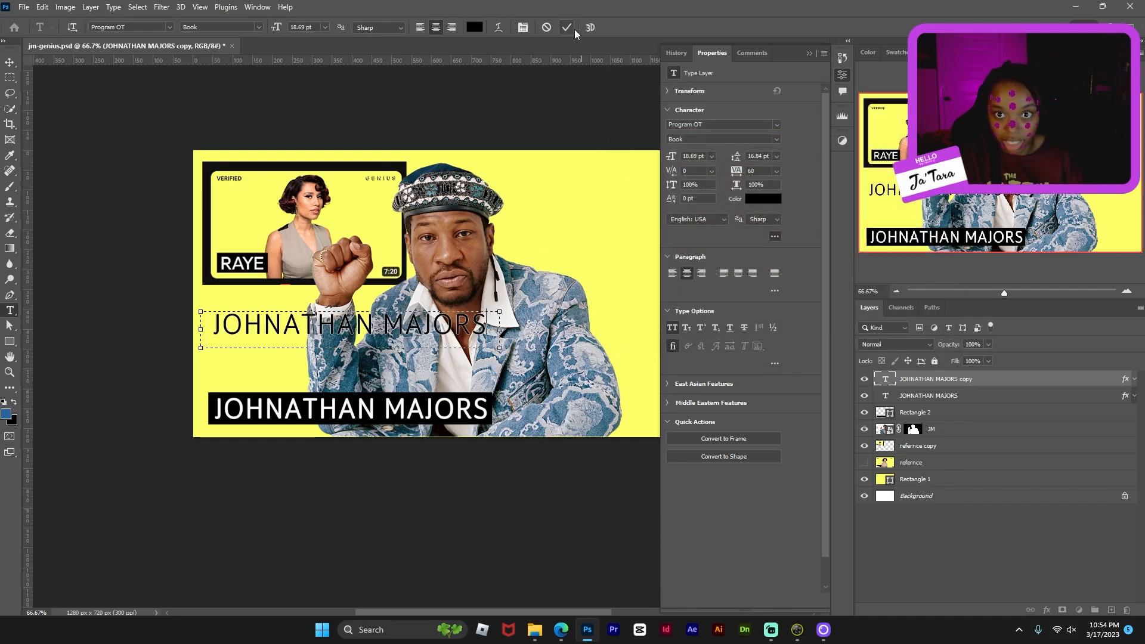
key(ctrl+a)
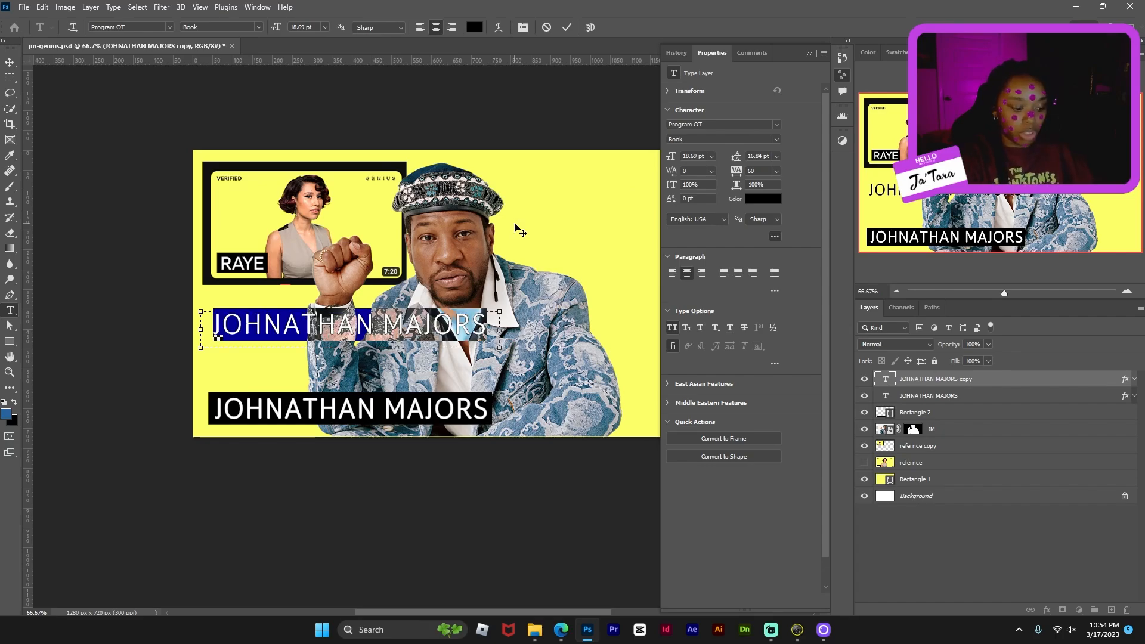
text(VERIFIED)
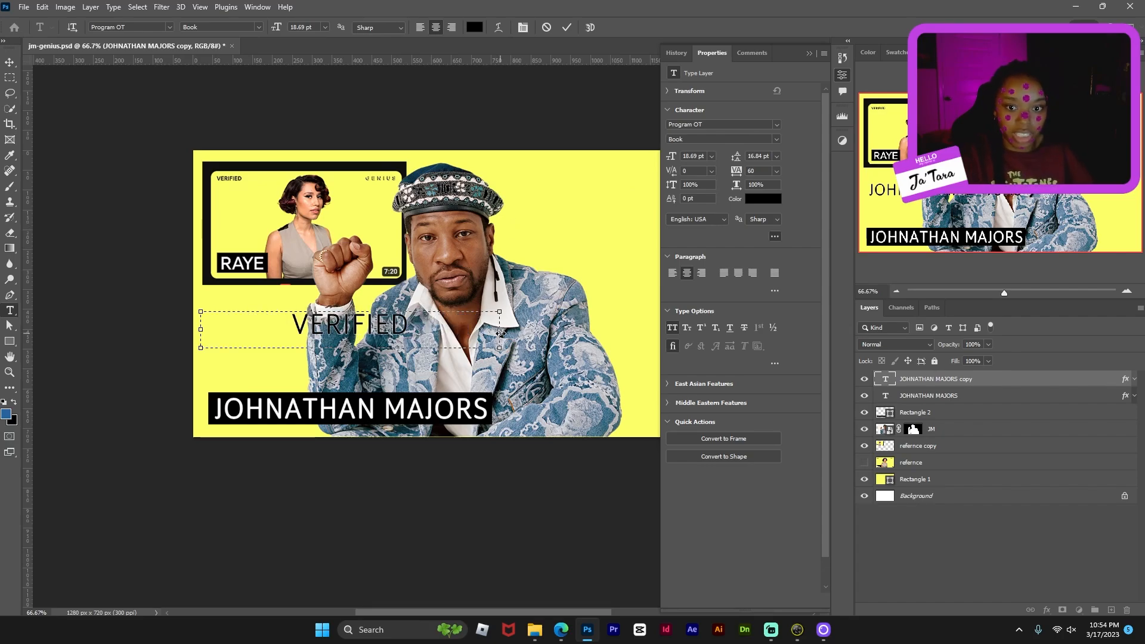
drag(504, 334, 415, 329)
click(567, 27)
key(v)
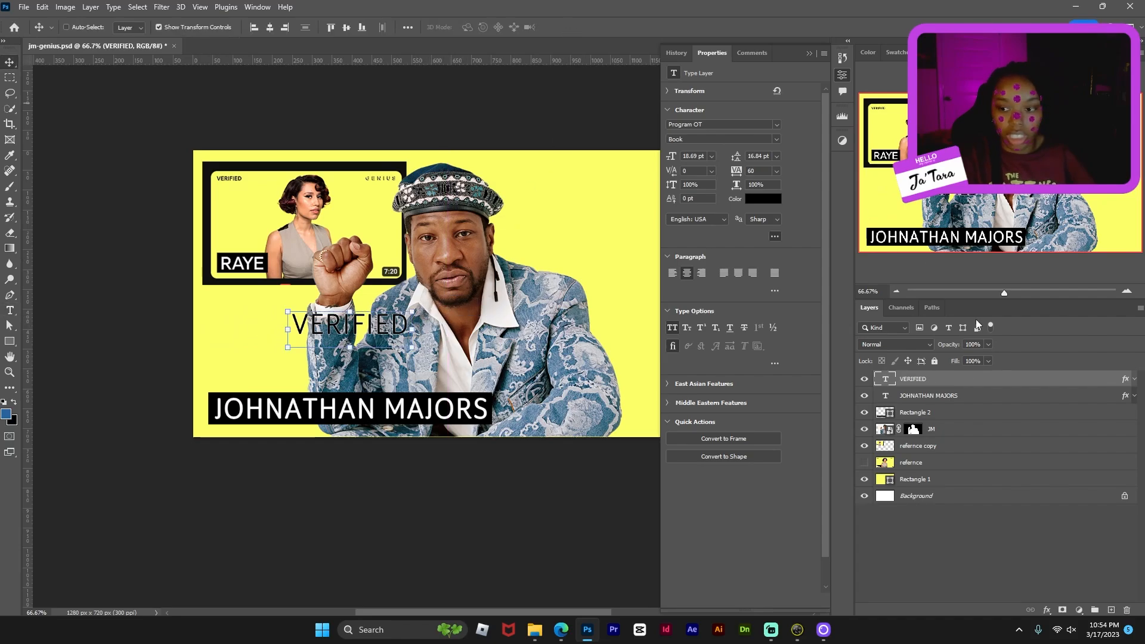
Step: Change the VERIFIED text's stroke colour to black and apply the layer style
double_click(1033, 378)
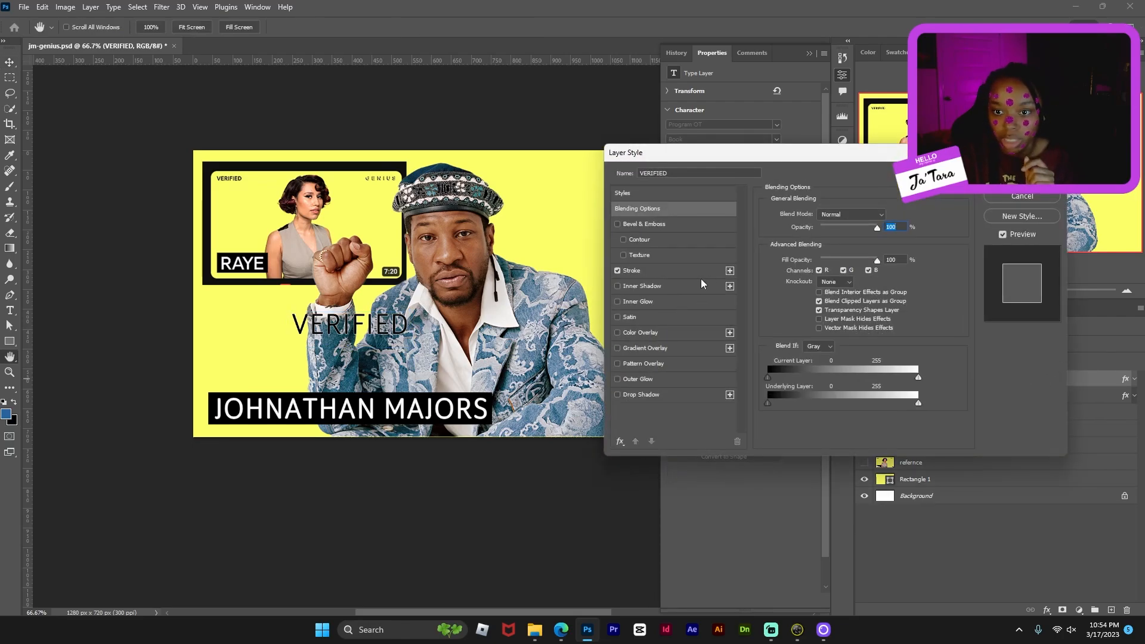
click(691, 273)
click(785, 300)
click(771, 274)
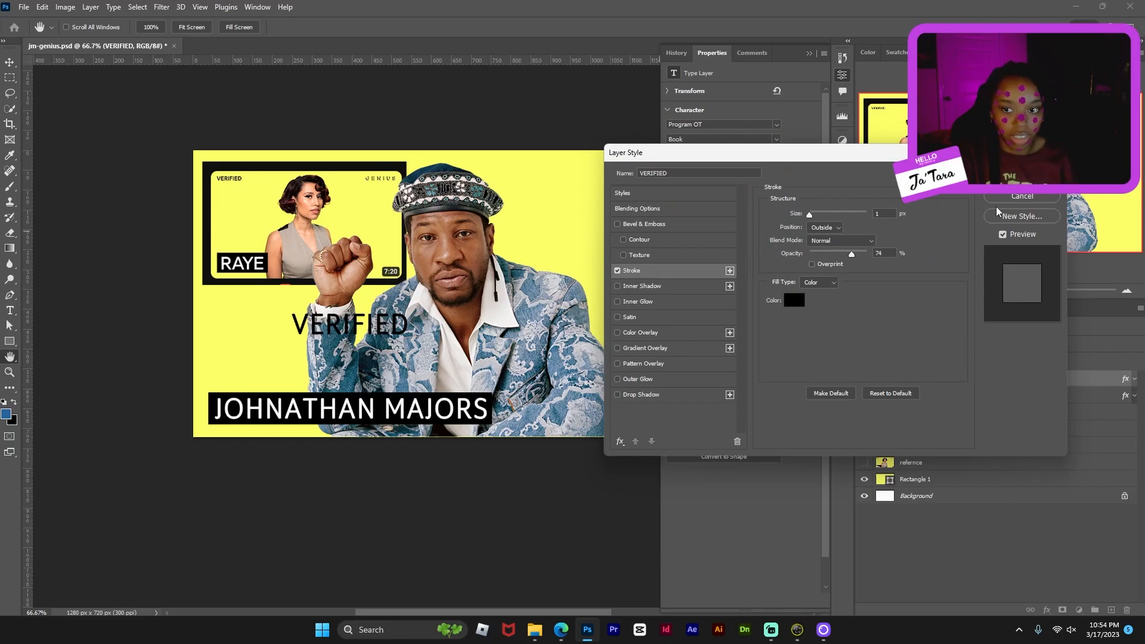
click(1022, 176)
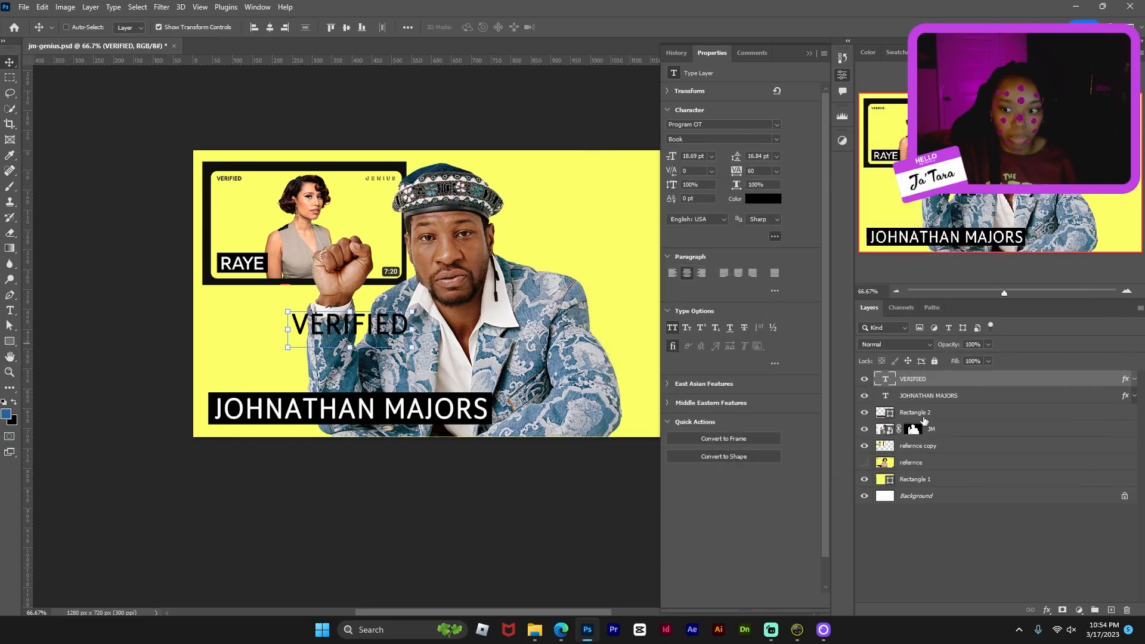
Step: Swap refernce copy for the full refernce layer, then scale VERIFIED to about 60% over the reference's VERIFIED and save
click(866, 448)
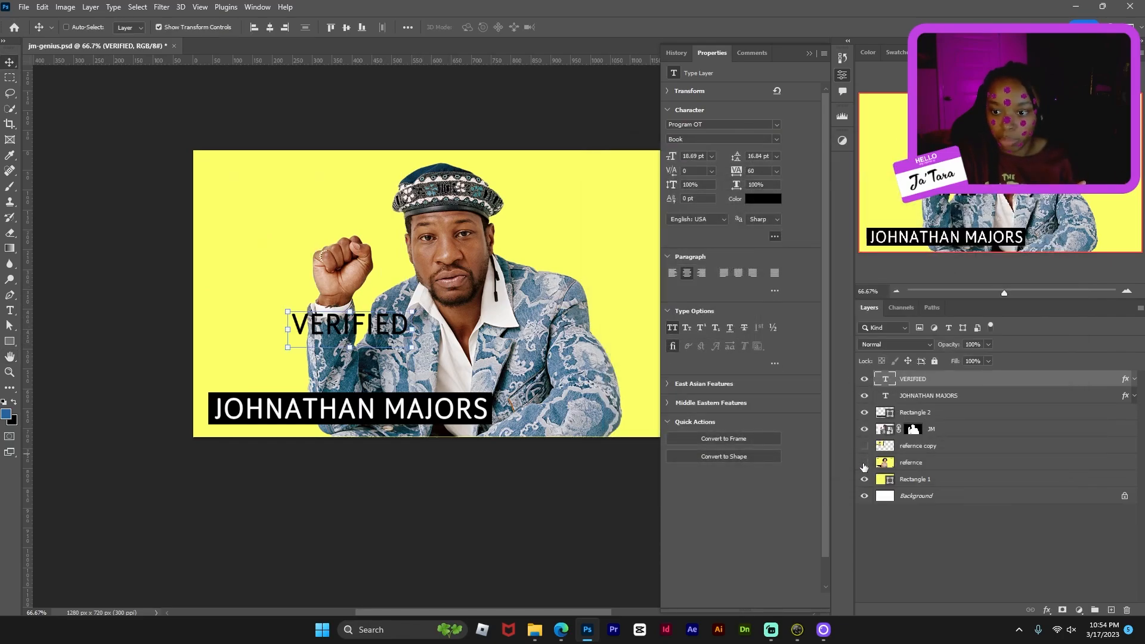
click(864, 463)
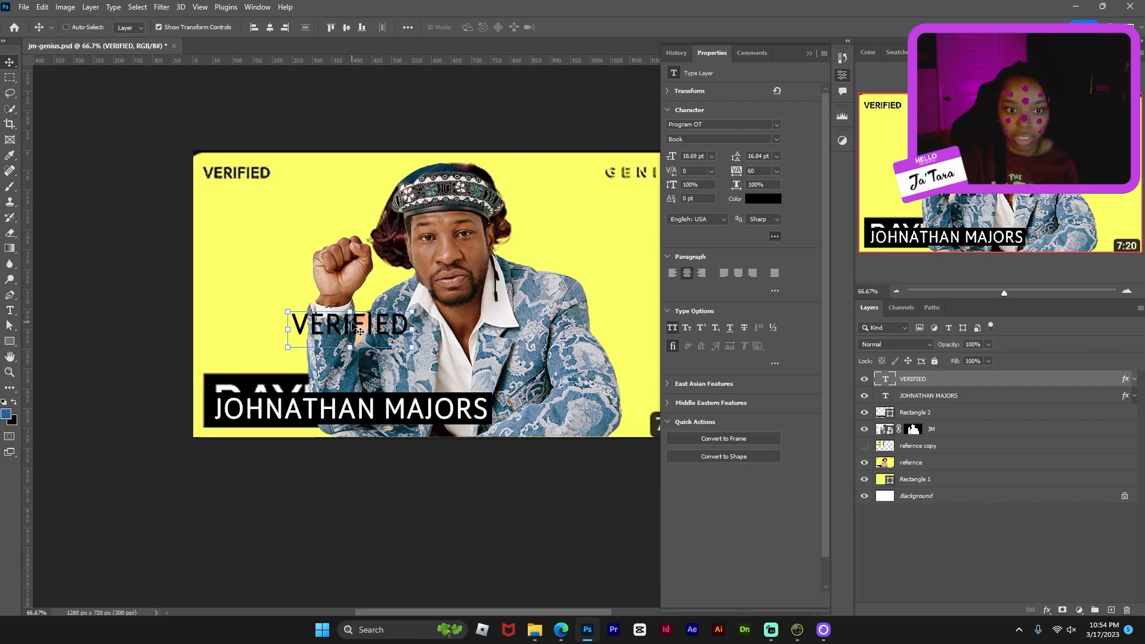
drag(355, 327, 262, 174)
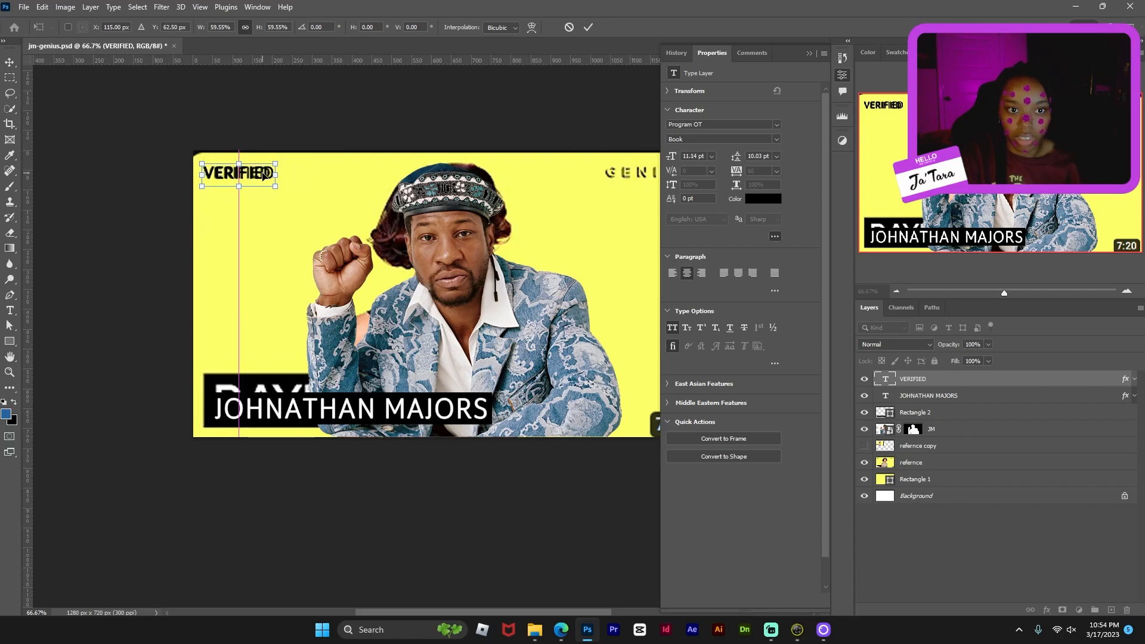
key(Return)
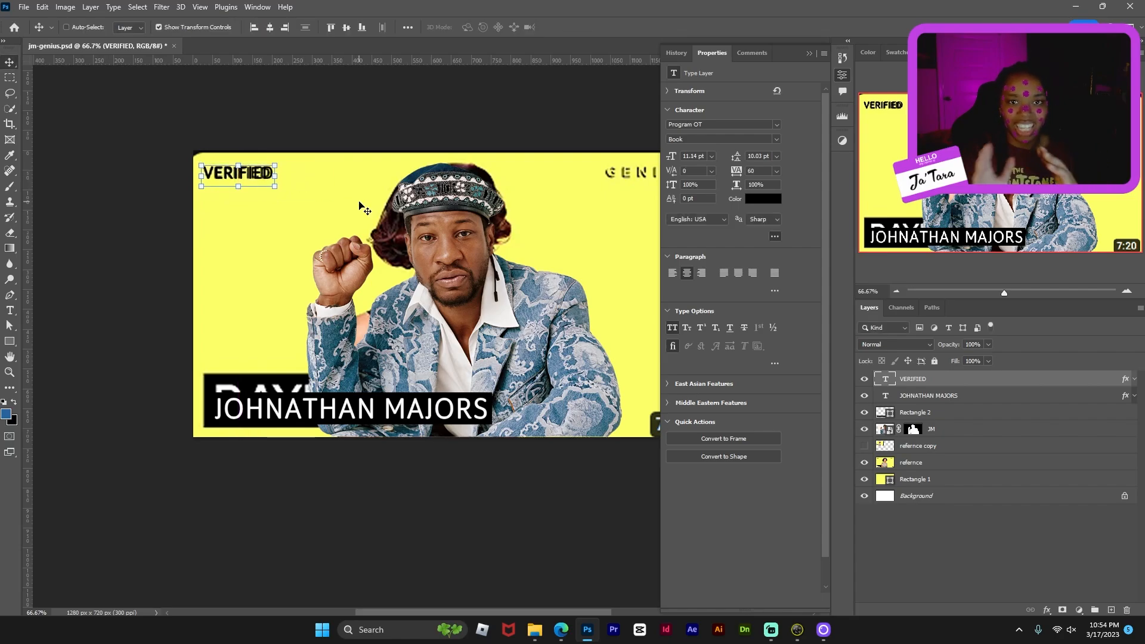
key(ctrl+s)
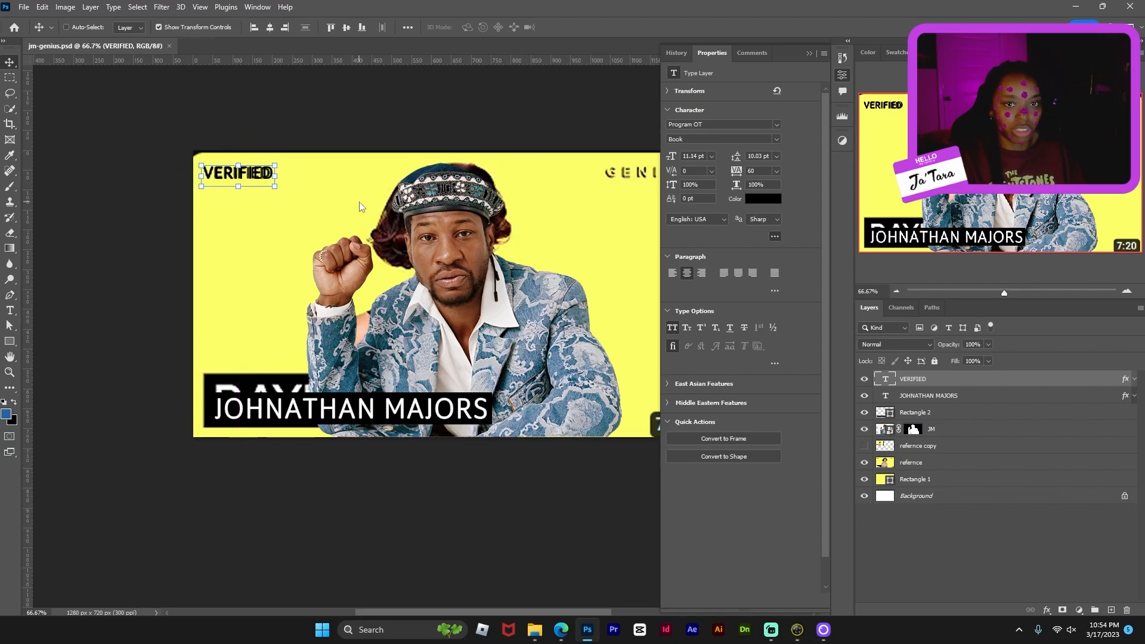
Step: Duplicate the VERIFIED text below the reference's GENIUS logo, widen its text box and replace the wording with GENIUS
click(846, 79)
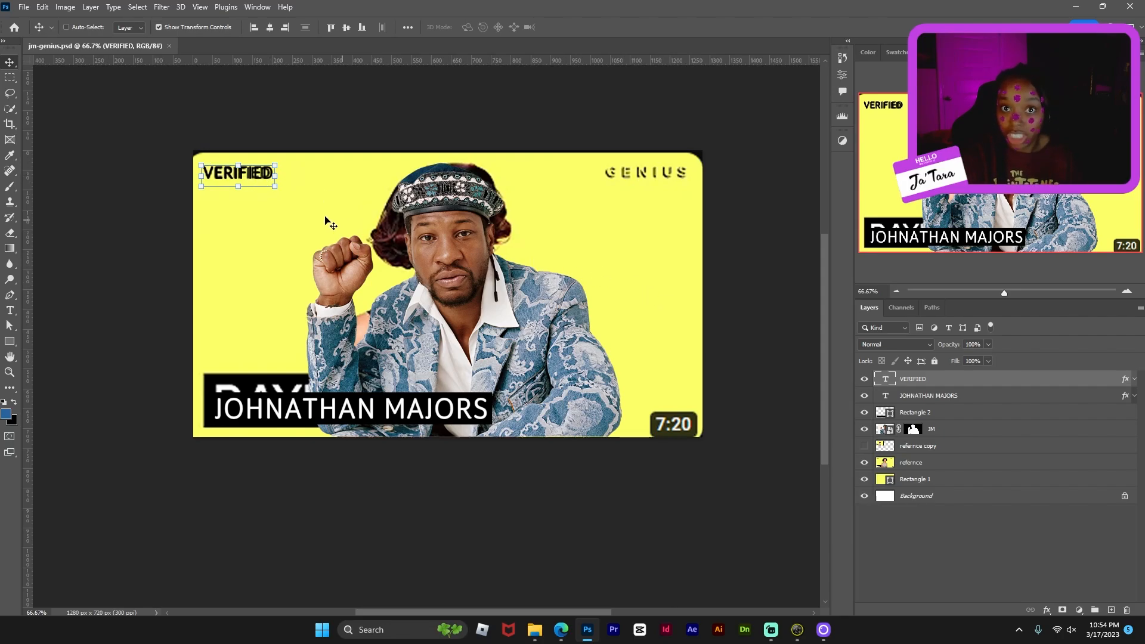
alt+drag(241, 179, 646, 251)
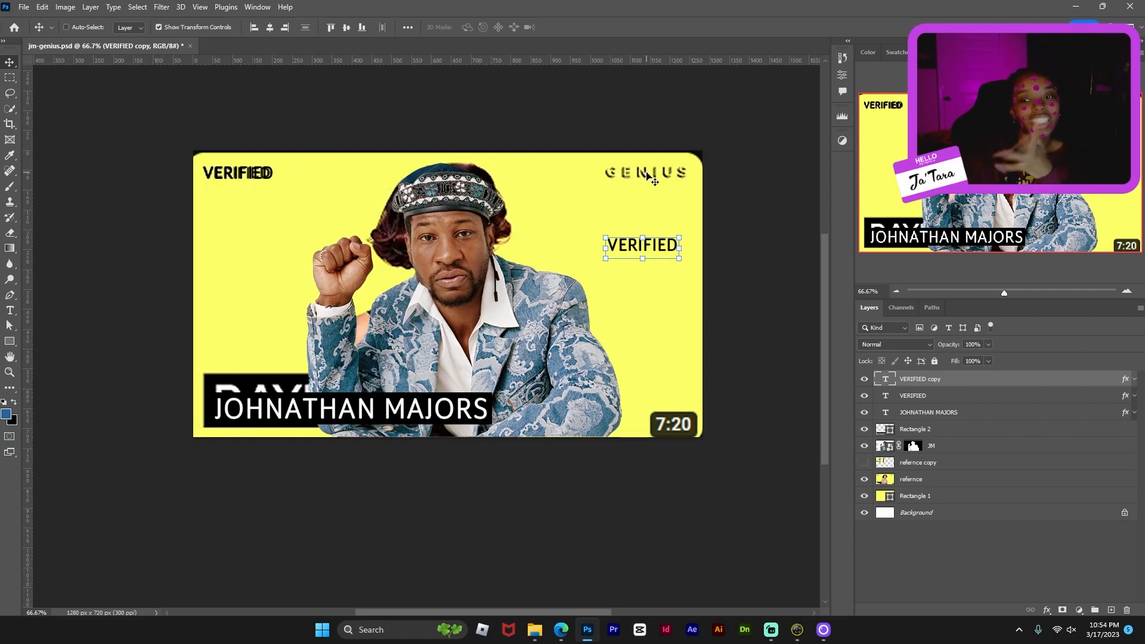
drag(657, 255, 635, 244)
double_click(628, 236)
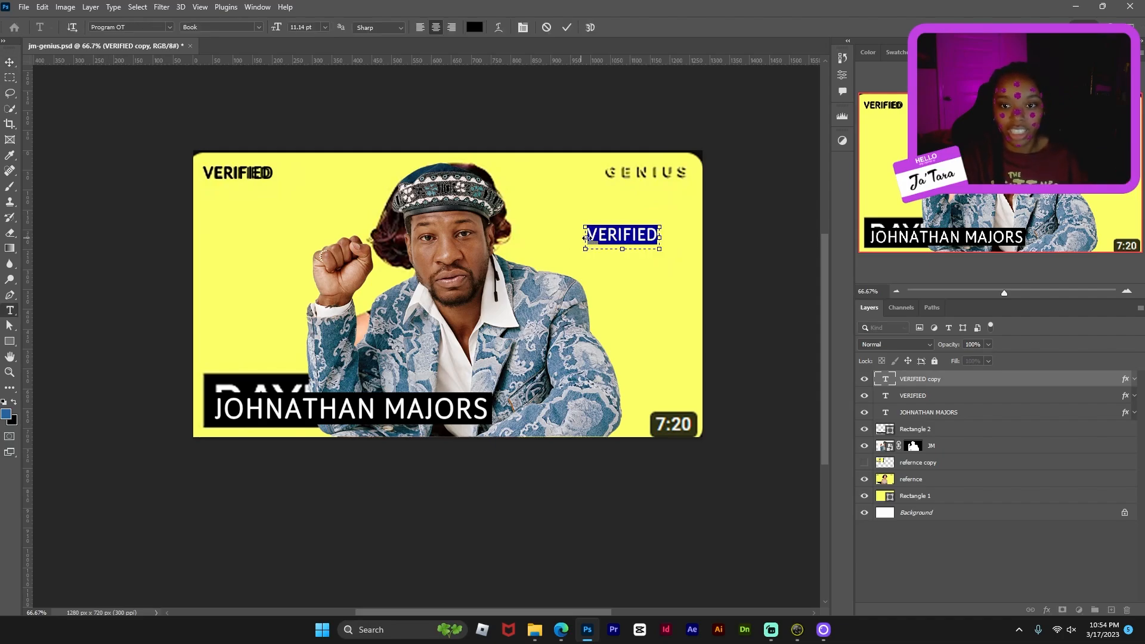
drag(581, 237, 565, 237)
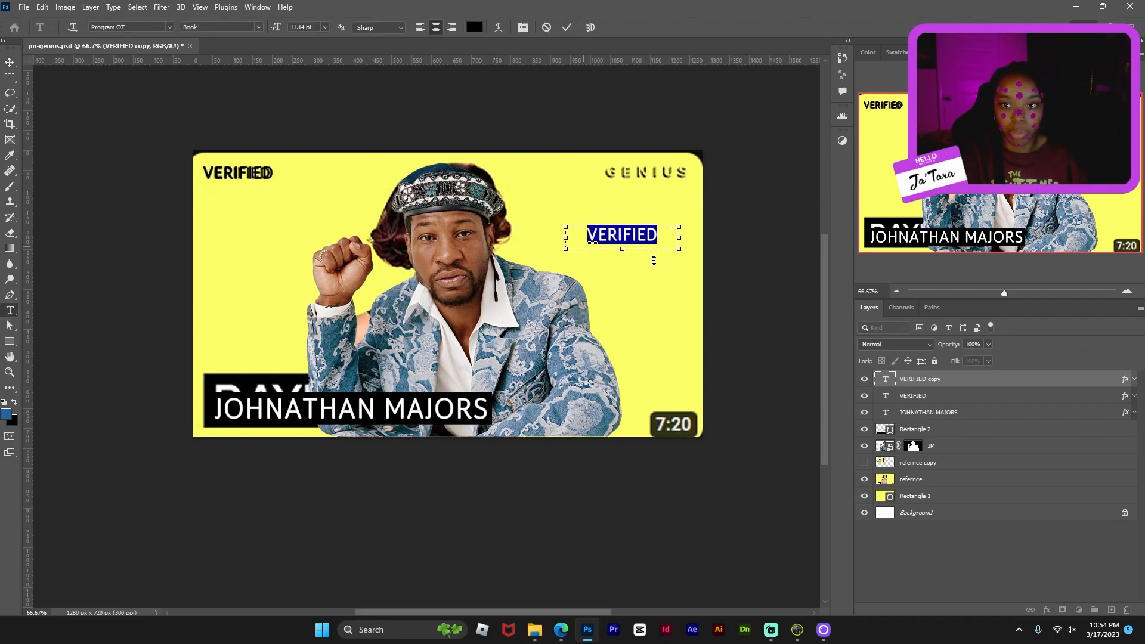
text(GENIUS)
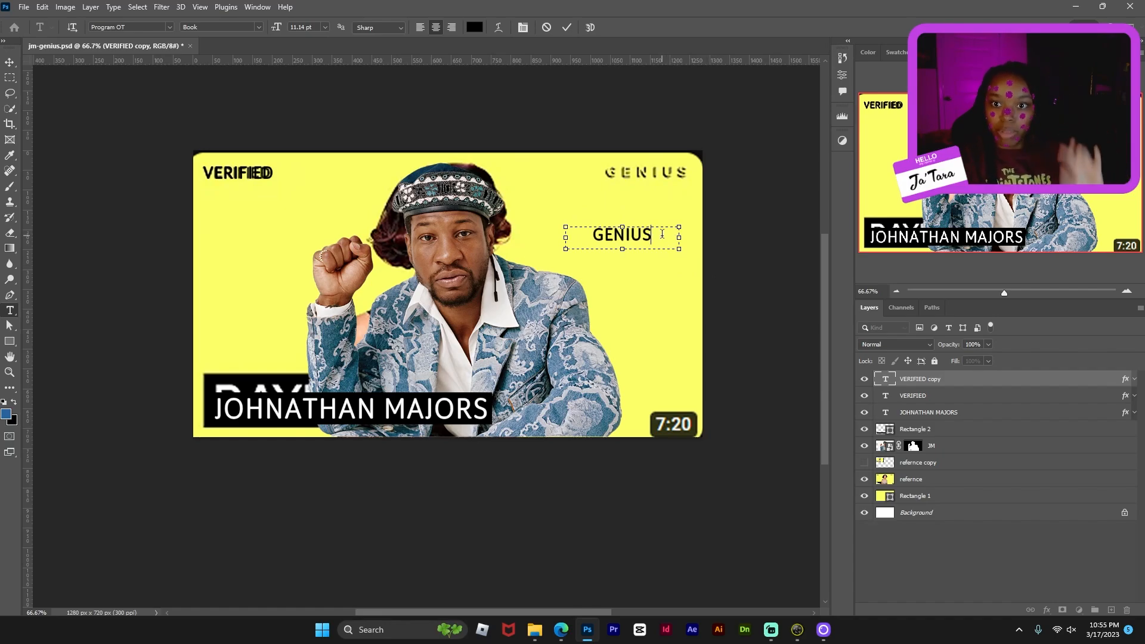
Step: Set the GENIUS text's tracking to 240 and commit the text edit
drag(663, 235, 568, 230)
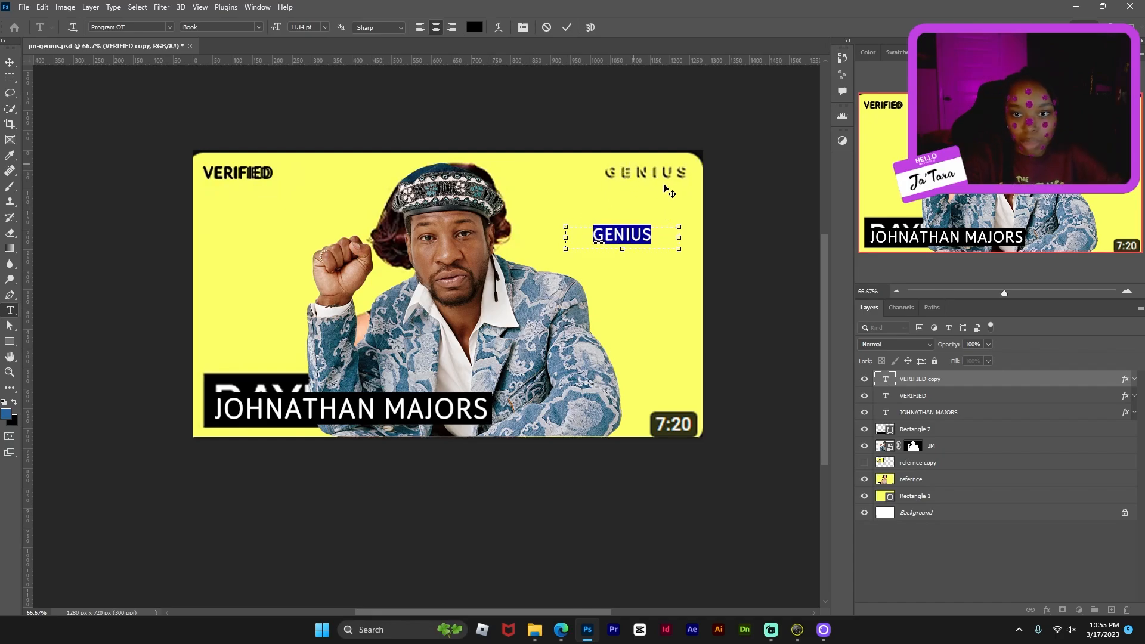
click(843, 75)
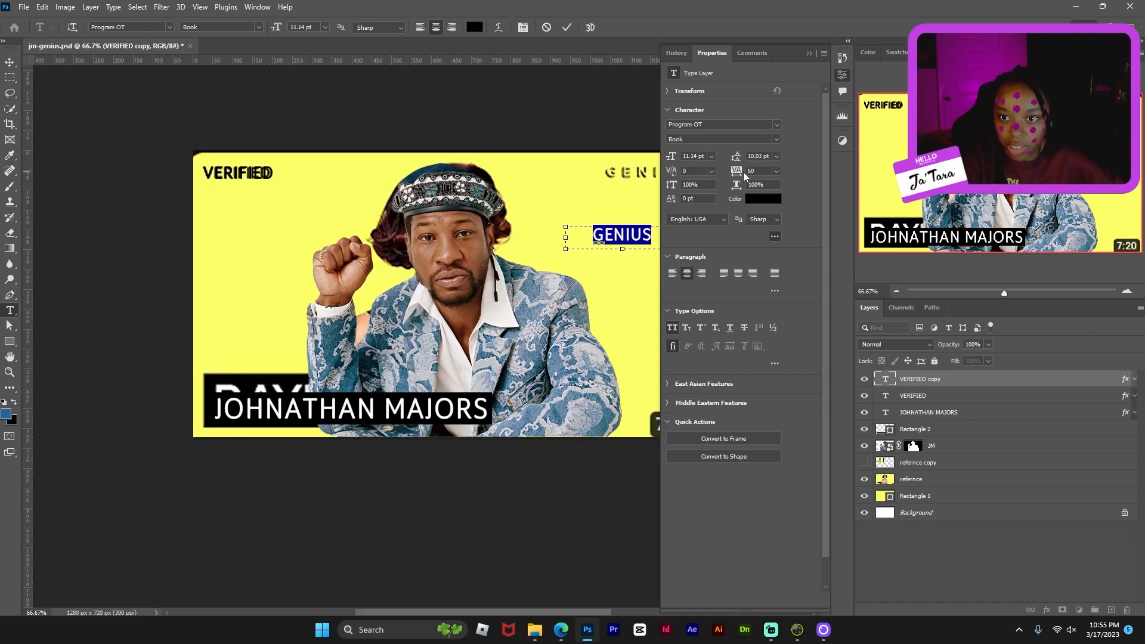
key(Up)
key(Up)
key(Up)
key(Up)
key(Up)
key(Up)
key(Up)
key(Up)
key(Up)
key(Up)
key(Up)
key(Up)
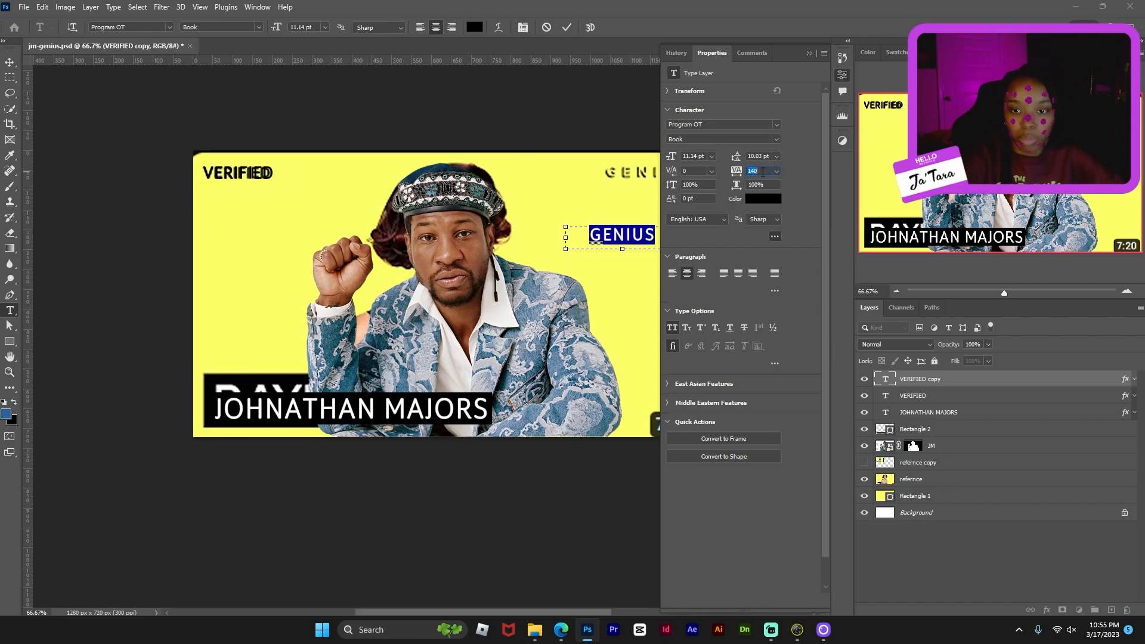
key(Up)
key(Up)
key(Up)
key(Up)
key(Up)
key(Up)
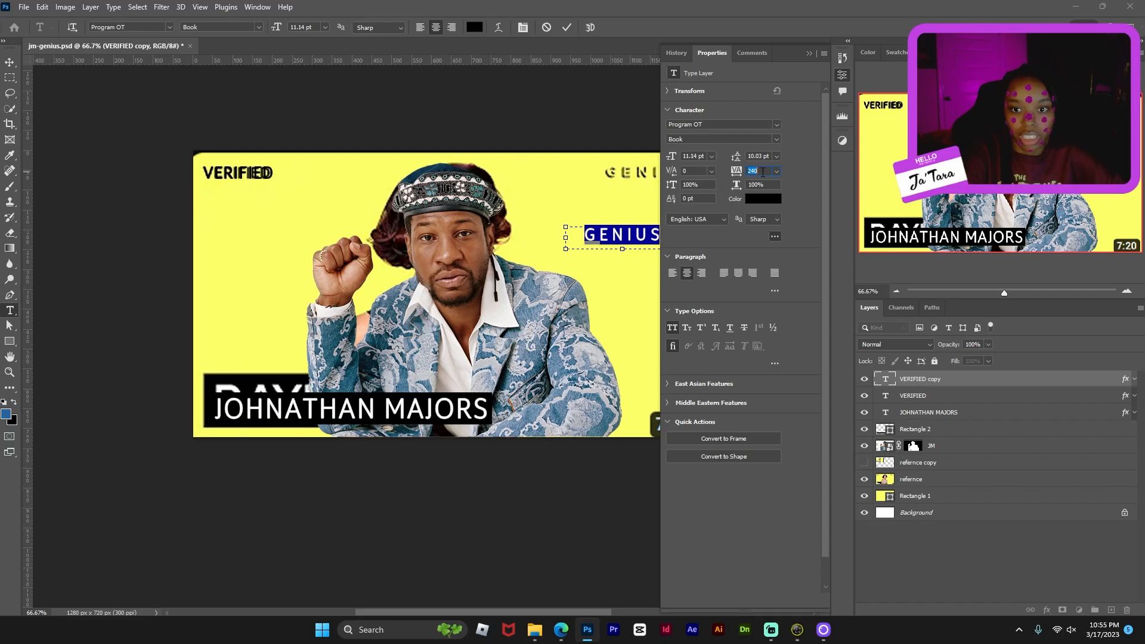
click(568, 28)
key(v)
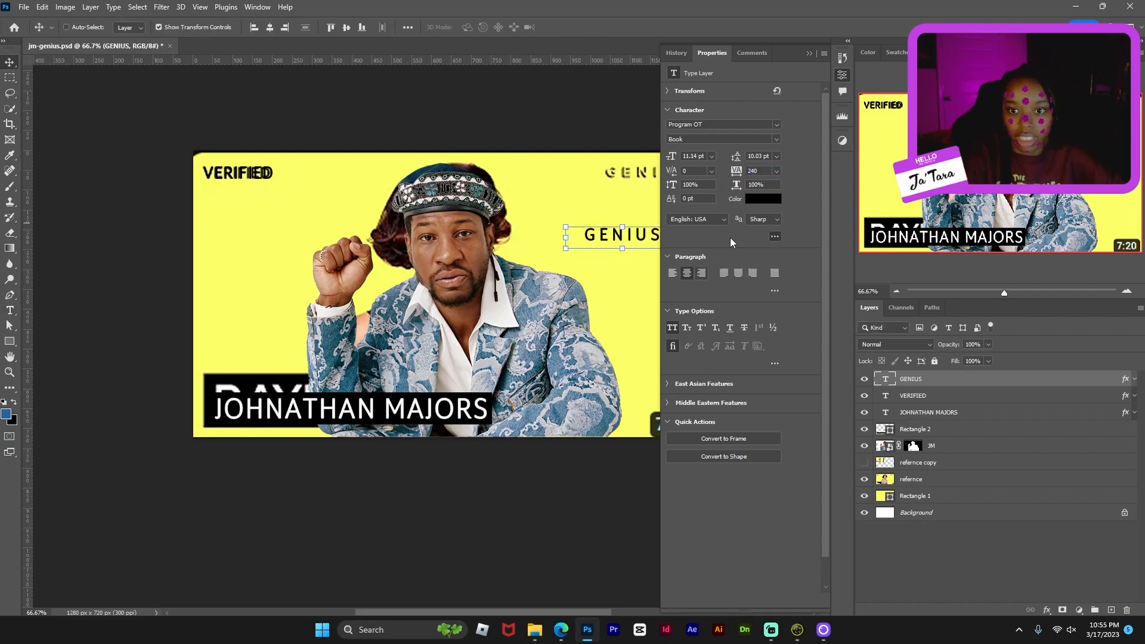
Step: Enlarge the GENIUS text to about 117% and place it just beneath the reference's GENIUS logo
click(845, 79)
drag(565, 237, 621, 208)
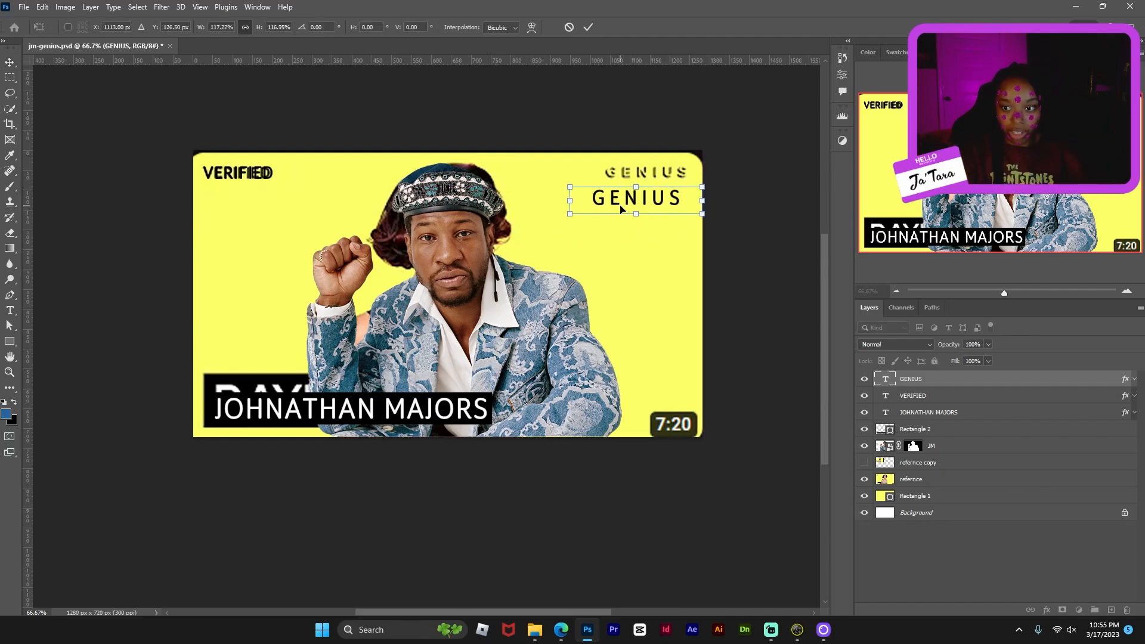
Step: Recolor the GENIUS text with the yellow sampled from the thumbnail background (#fcff68)
double_click(888, 380)
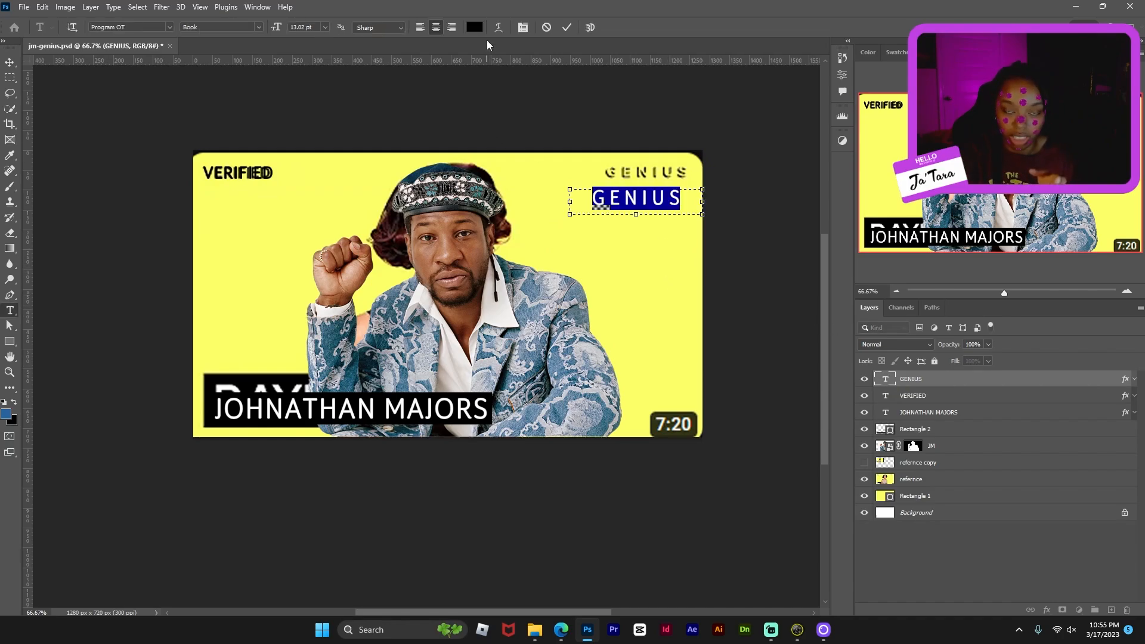
click(475, 27)
click(261, 278)
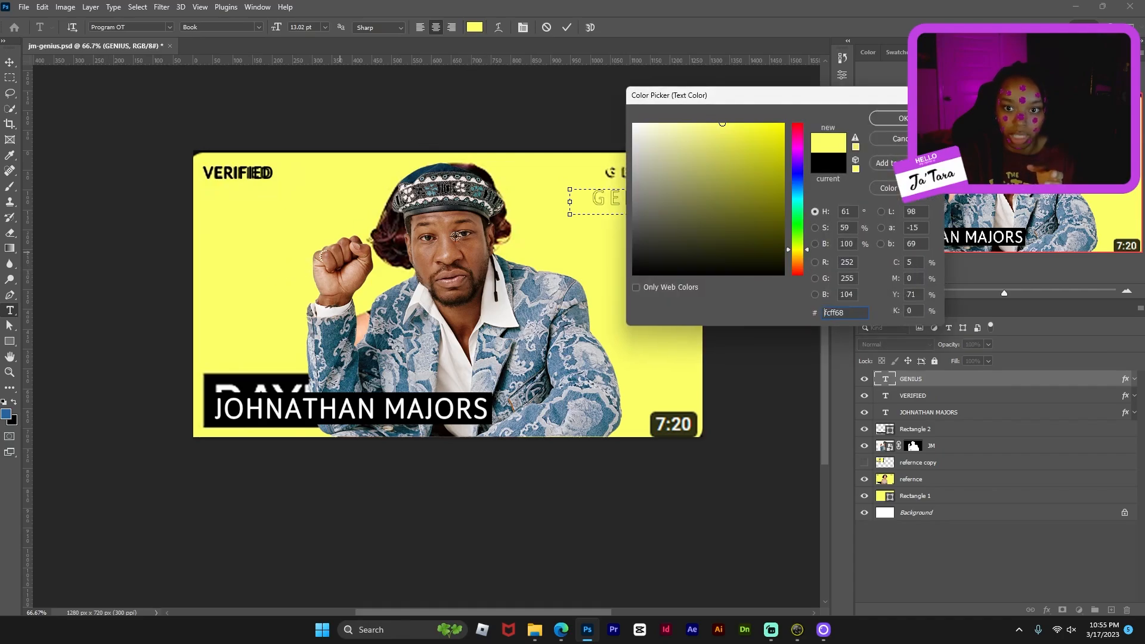
click(898, 119)
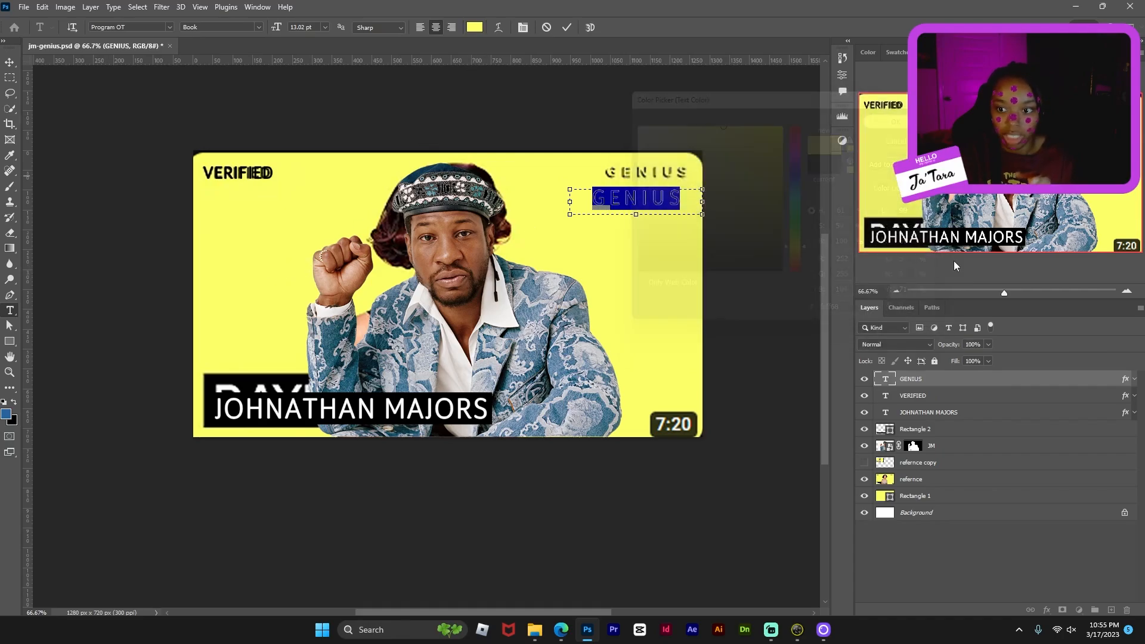
Step: Turn off the stroke effect in the GENIUS text's layer style
double_click(1001, 380)
click(618, 272)
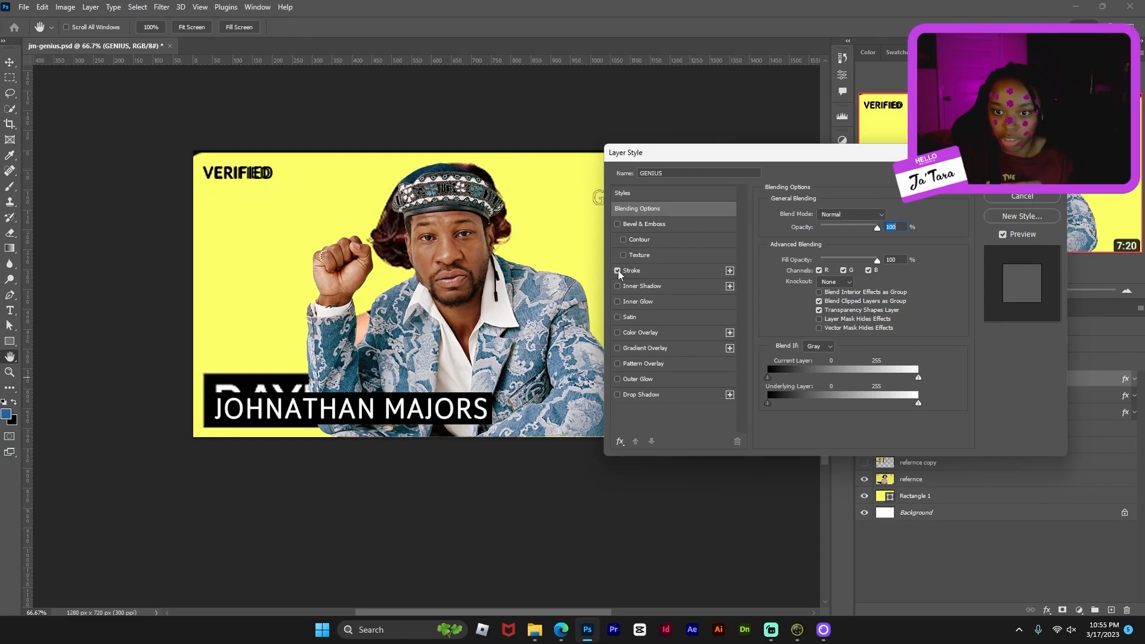
click(1010, 195)
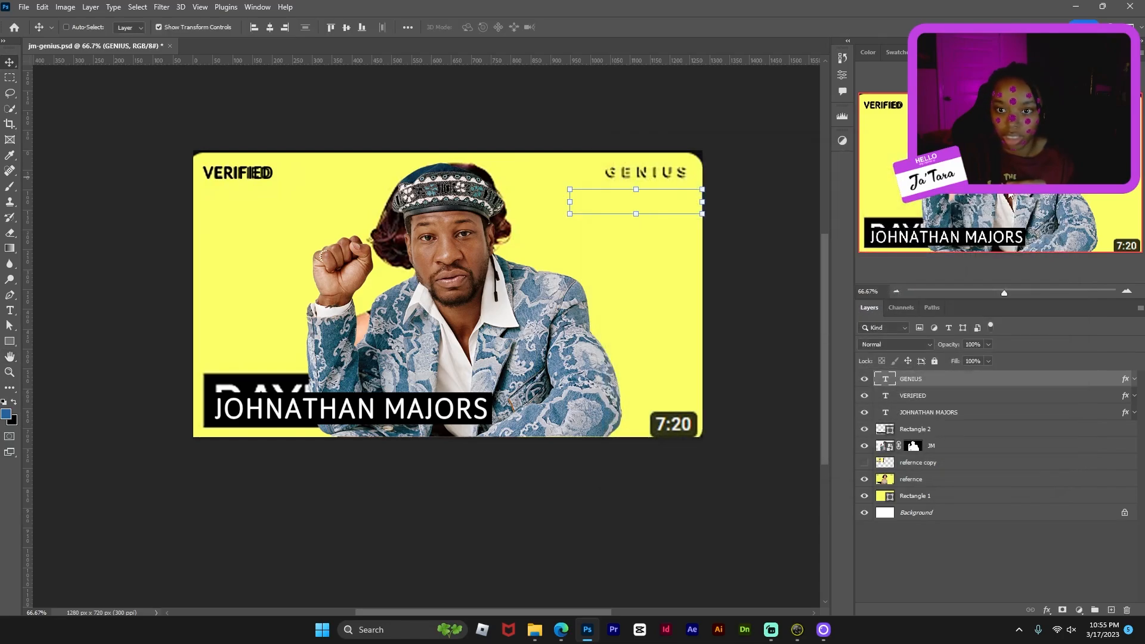
mouse_move(660, 254)
mouse_down()
mouse_move(535, 371)
mouse_move(506, 347)
mouse_move(652, 294)
mouse_move(663, 248)
mouse_up()
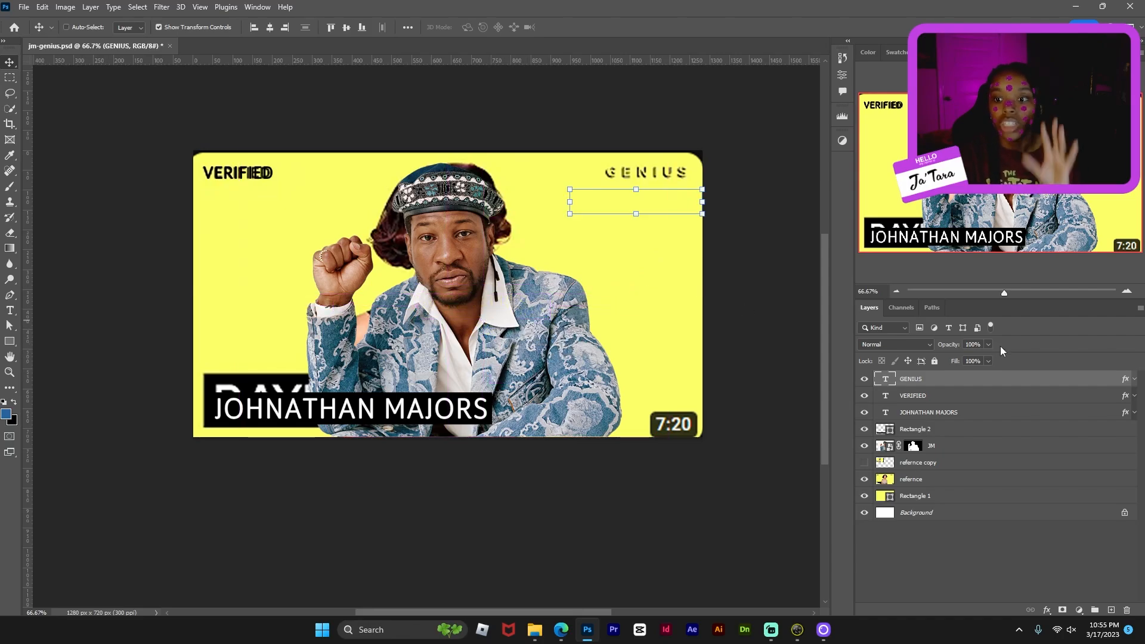
Step: Duplicate the GENIUS text layer and place the copy beneath the original in the layer order
right_click(994, 385)
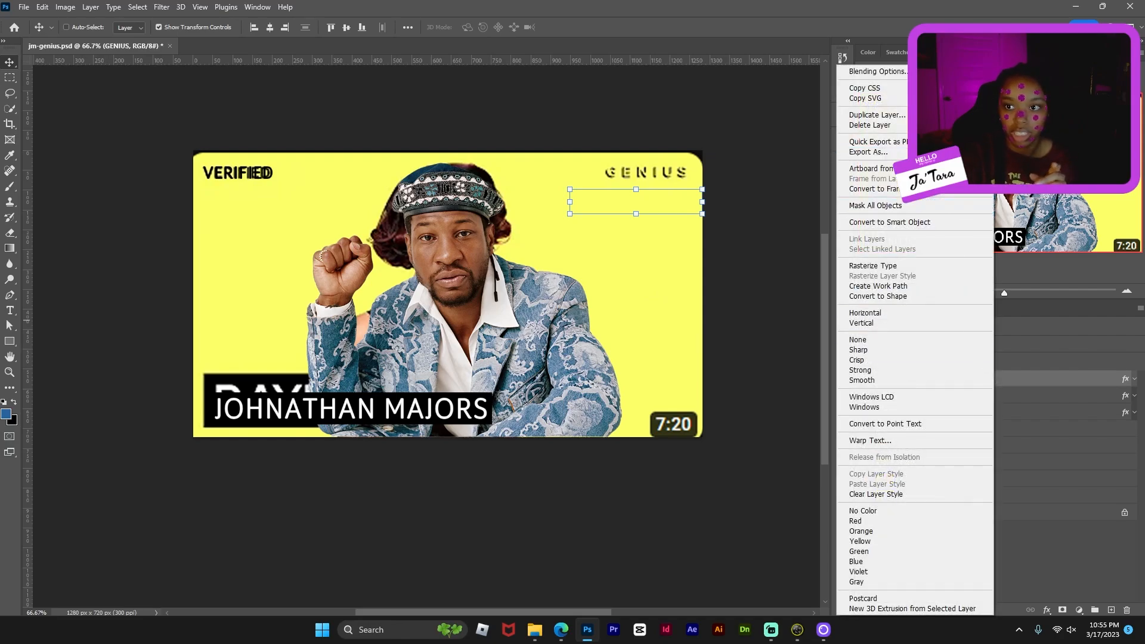
click(865, 115)
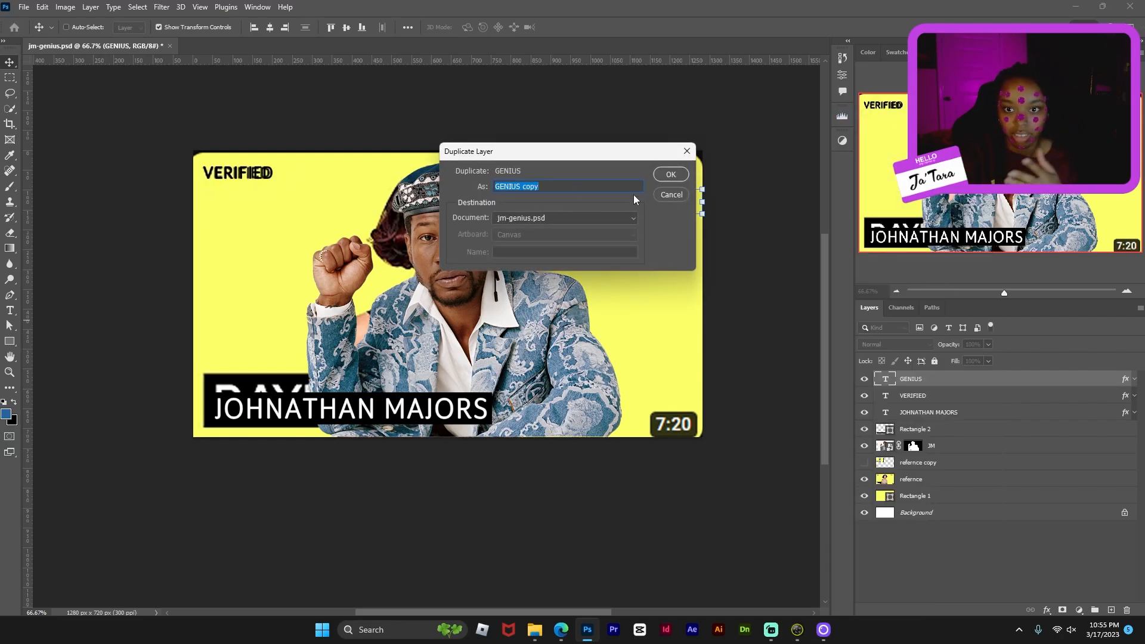
click(670, 174)
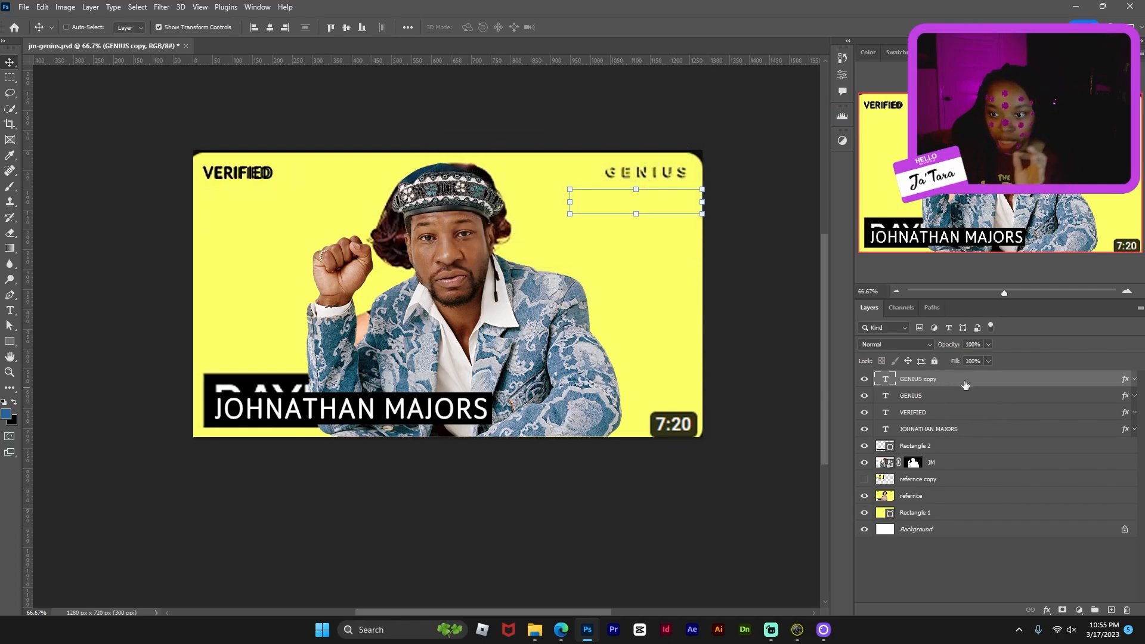
drag(965, 385, 954, 401)
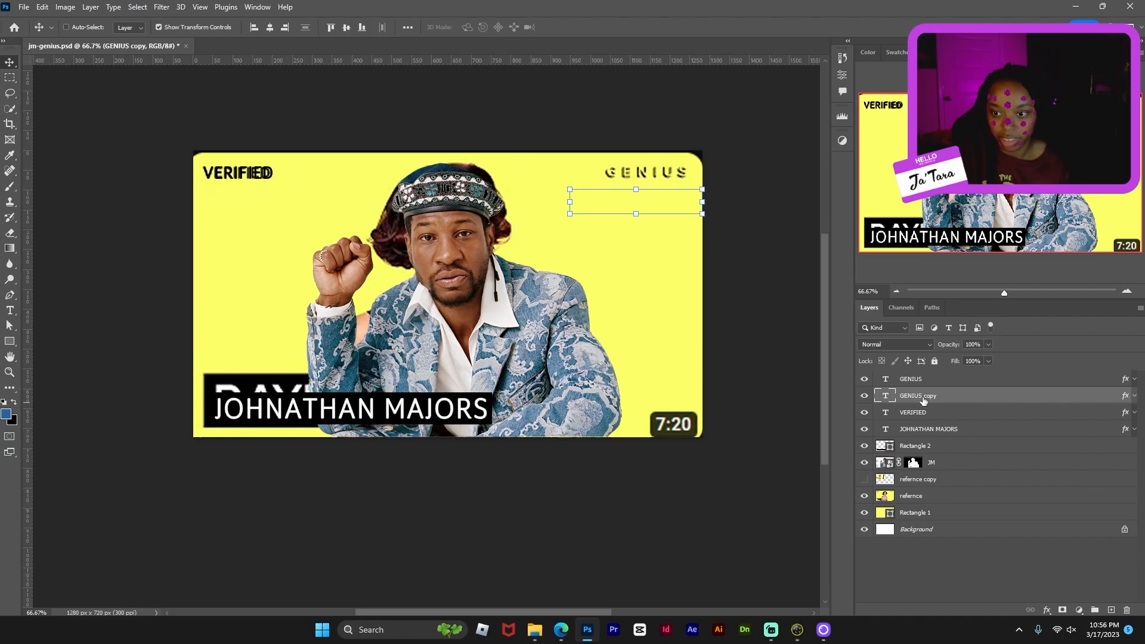
Step: Recolor the GENIUS copy's text black (#000000) and commit the text edit
double_click(886, 396)
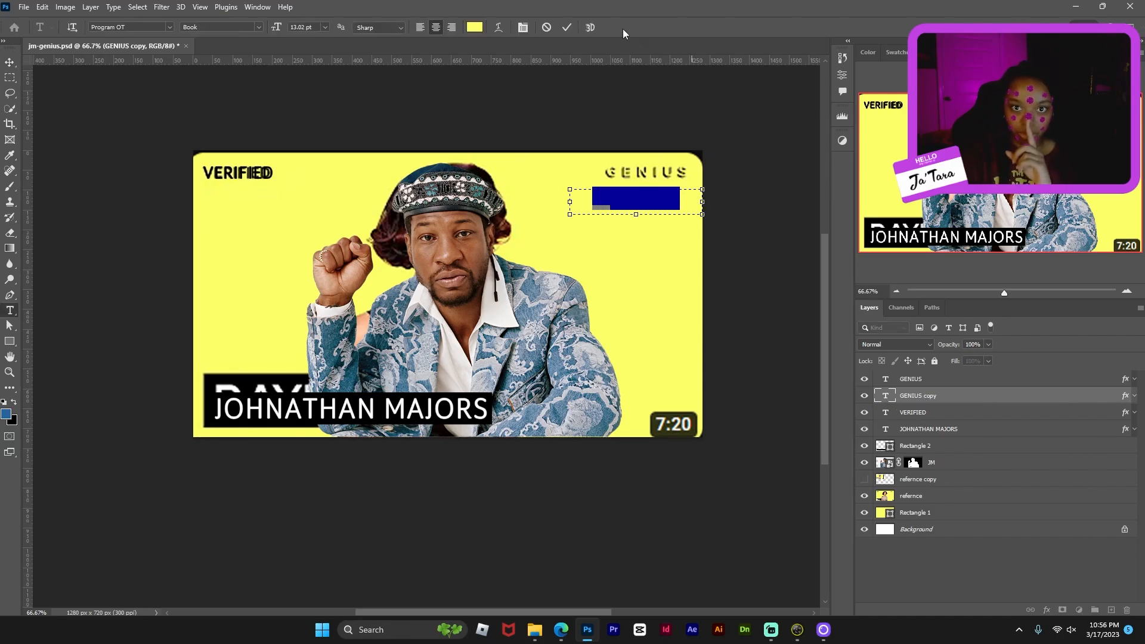
click(474, 28)
click(710, 275)
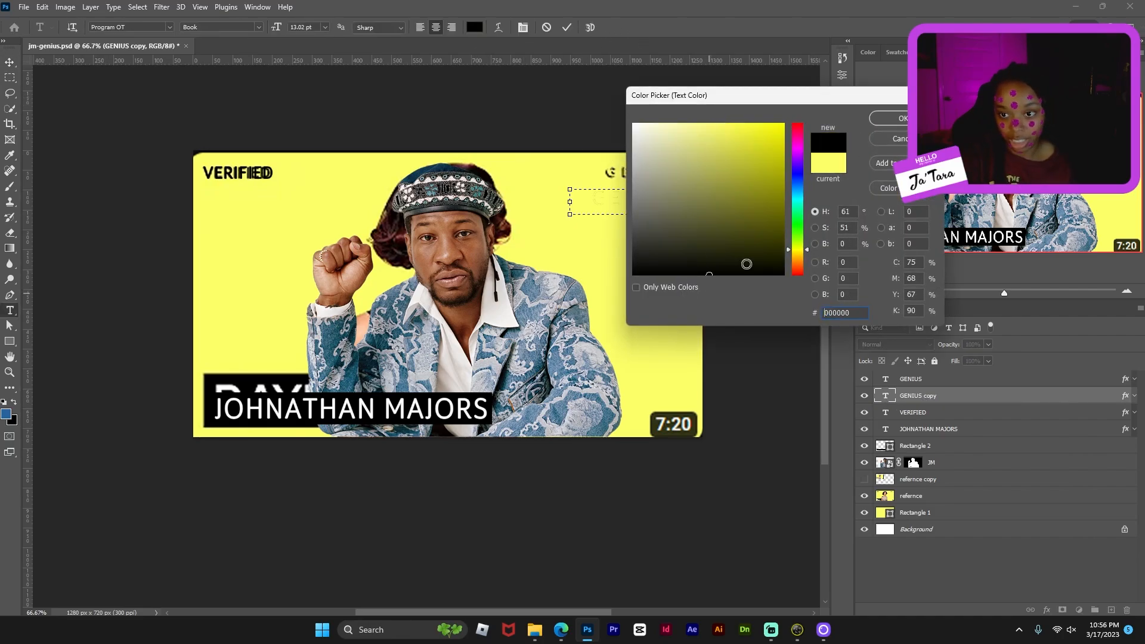
click(898, 118)
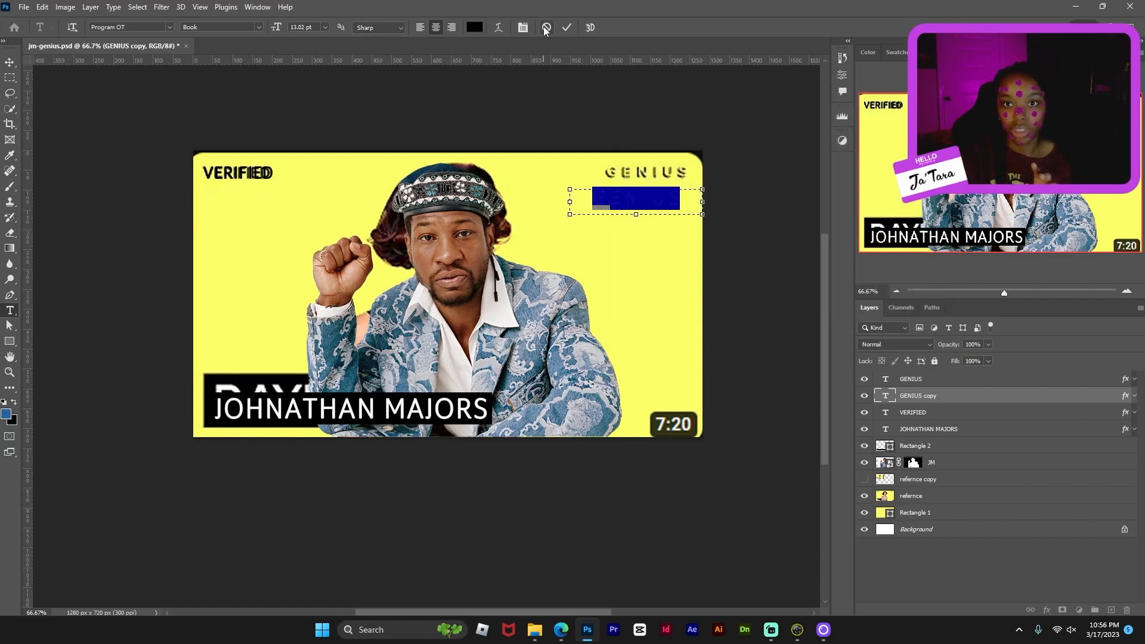
click(567, 27)
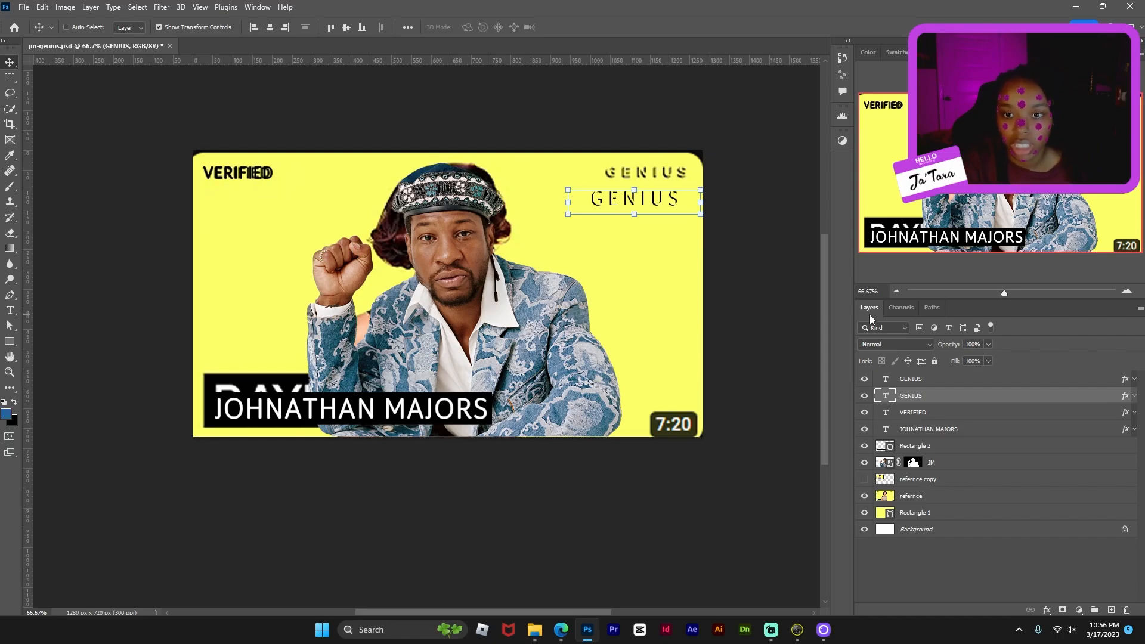
Step: Rename the black GENIUS text layer to BLACK and the yellow one above it to YELLOW
double_click(1044, 403)
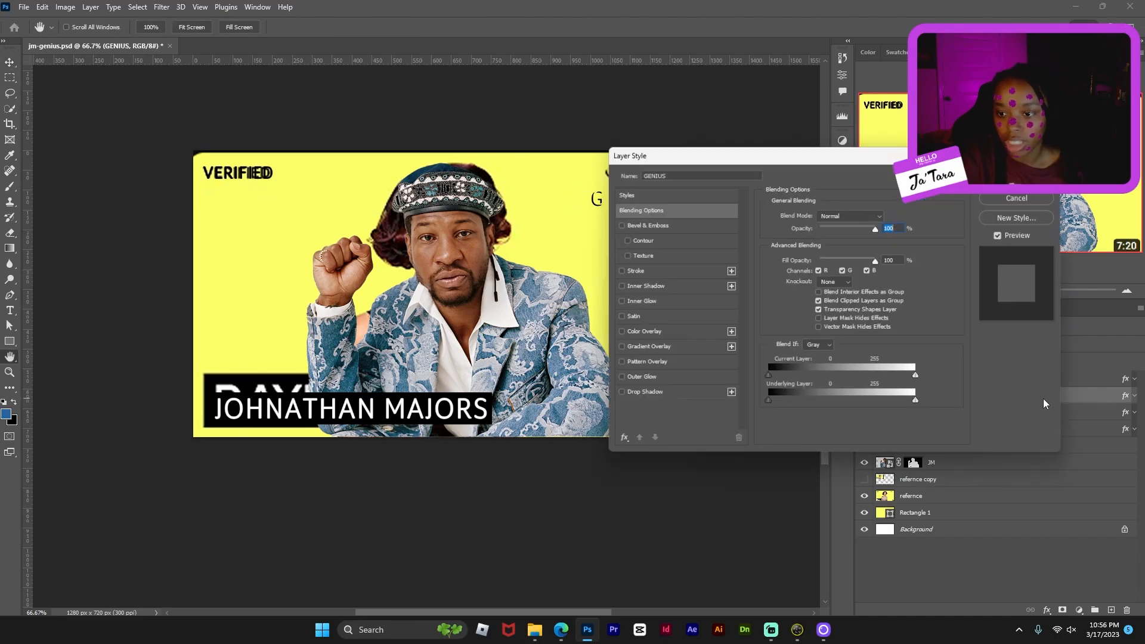
click(1023, 196)
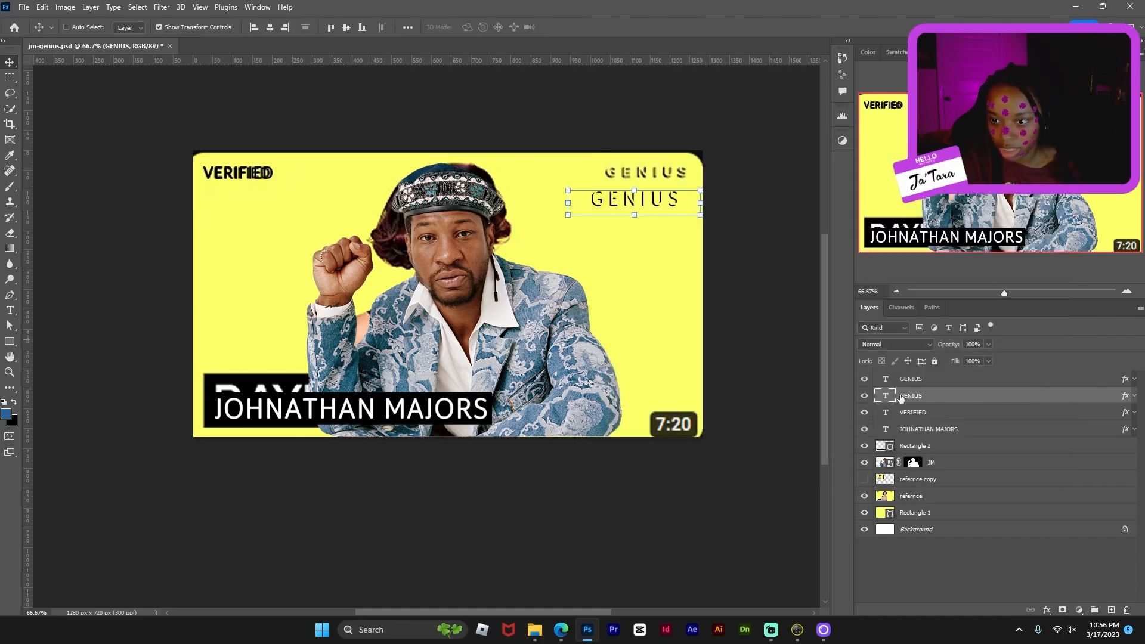
double_click(919, 395)
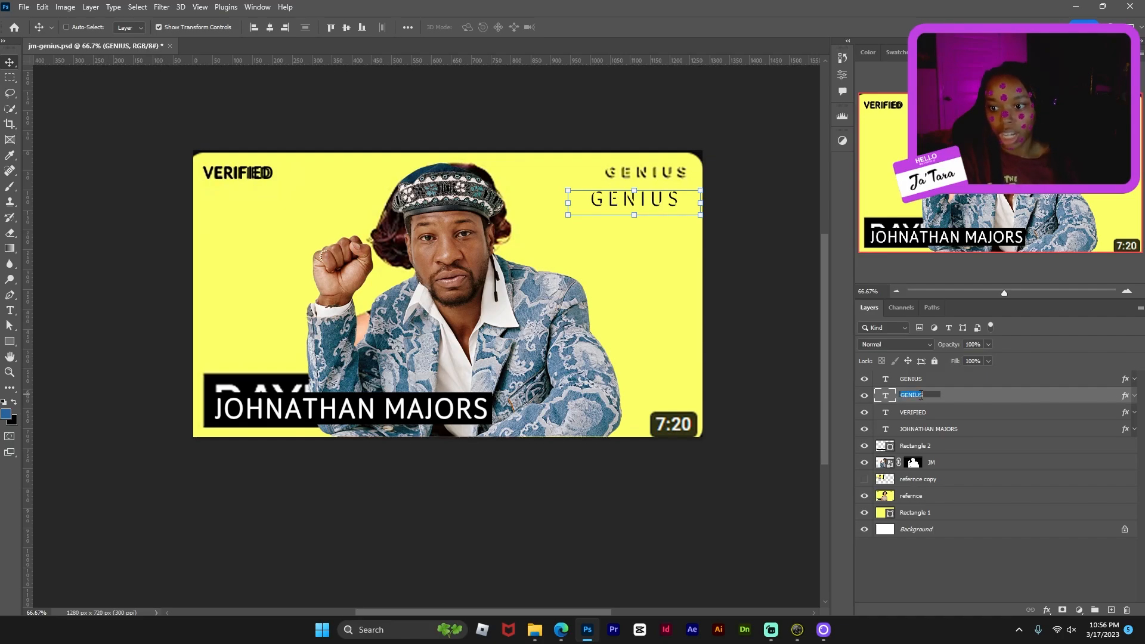
text(BL)
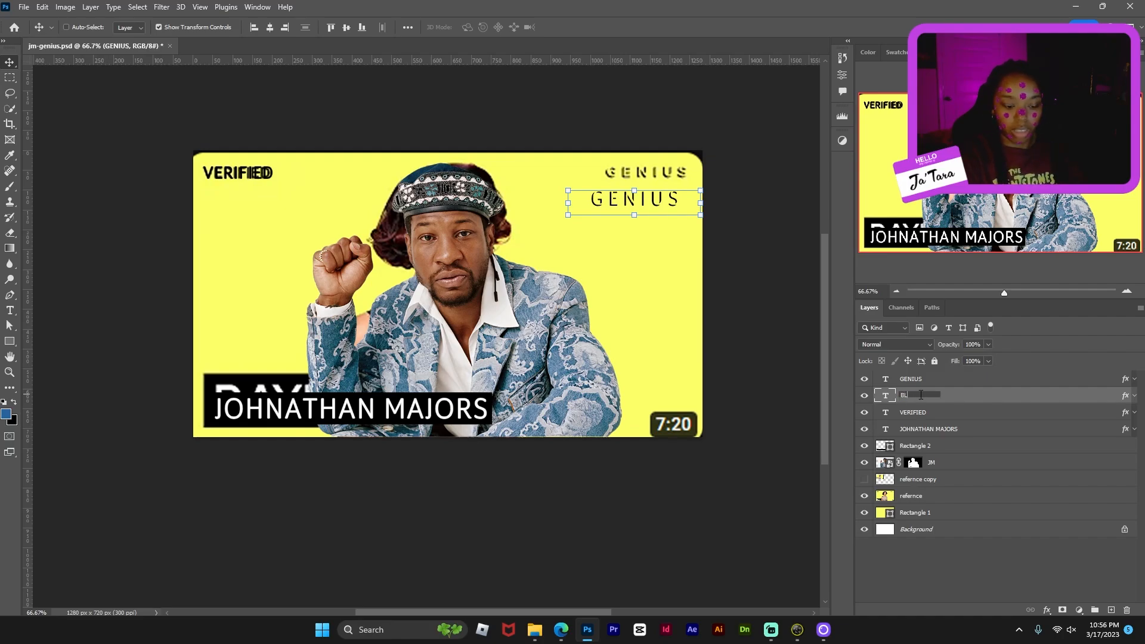
text(ACK)
key(Return)
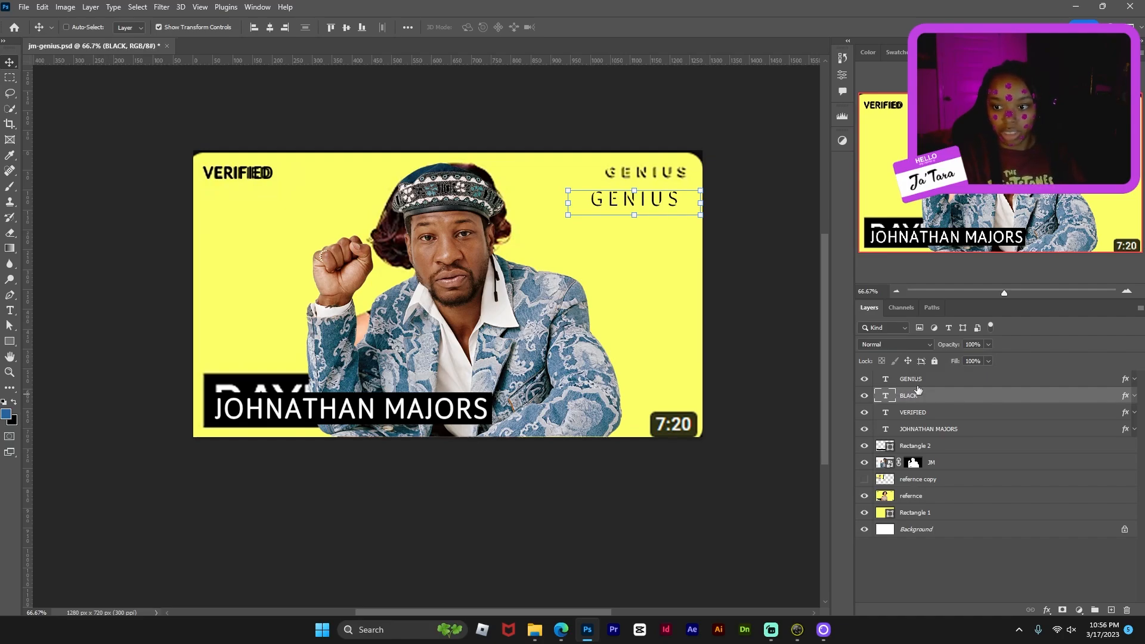
double_click(919, 379)
text(YE)
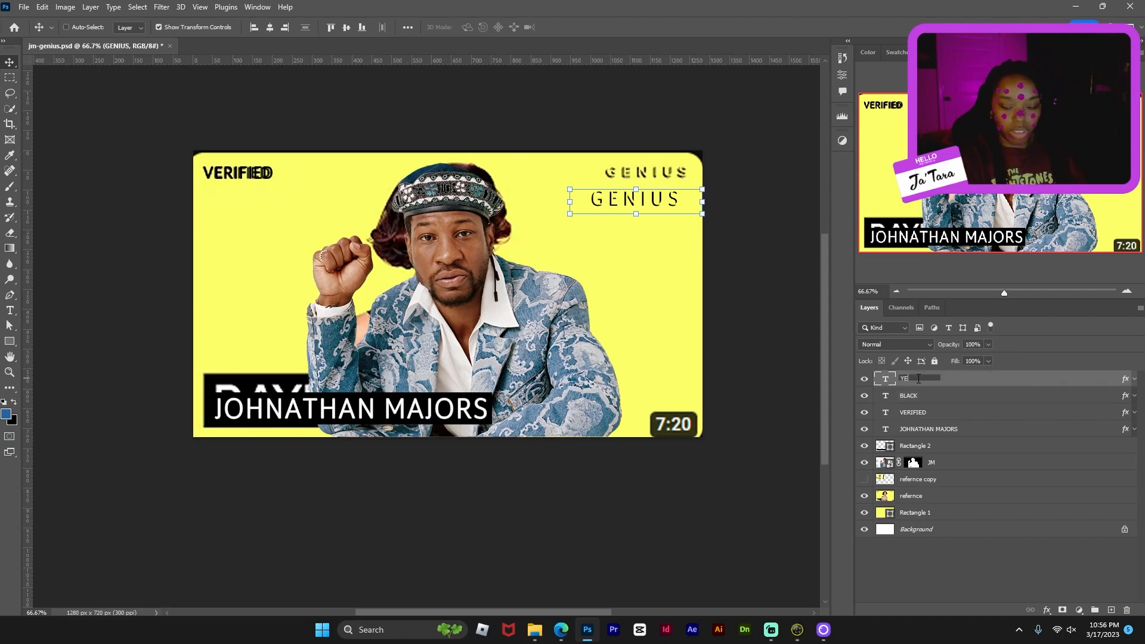
text(LLOW)
key(Return)
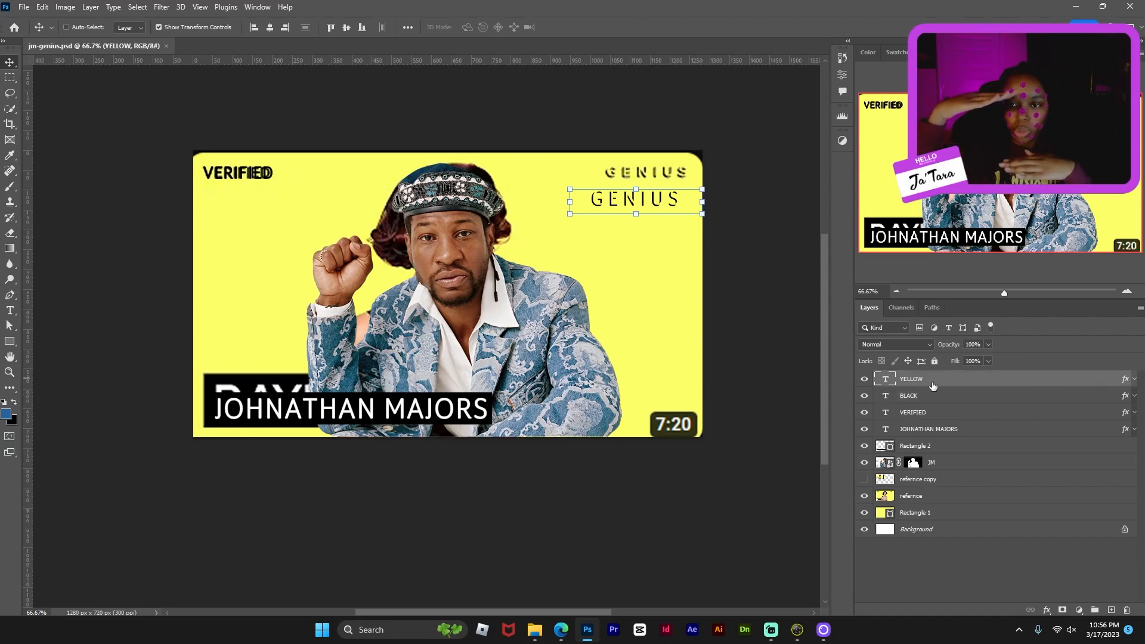
Step: Scale the YELLOW and BLACK text layers together to about 77% height and narrow them slightly
shift+click(931, 395)
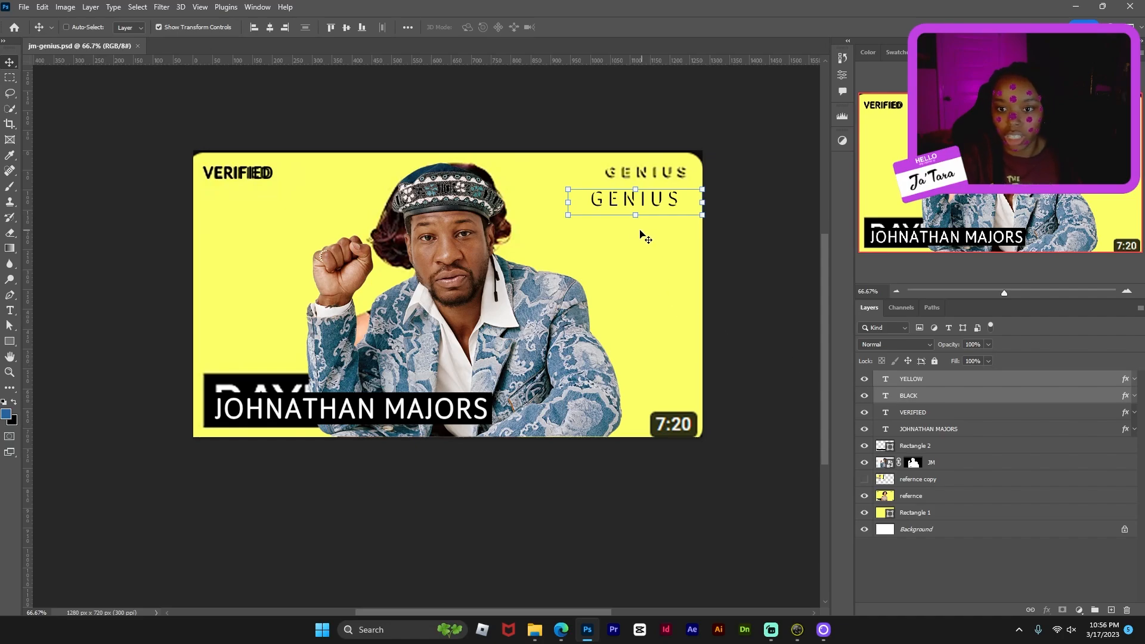
click(638, 216)
drag(637, 216, 637, 211)
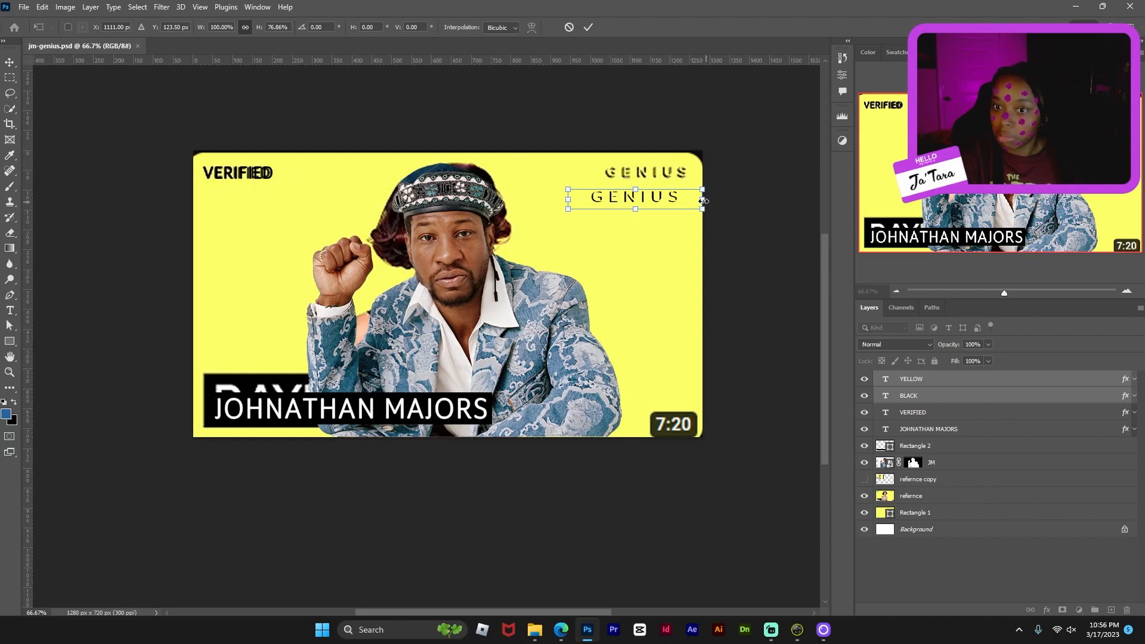
drag(704, 201, 695, 201)
key(Return)
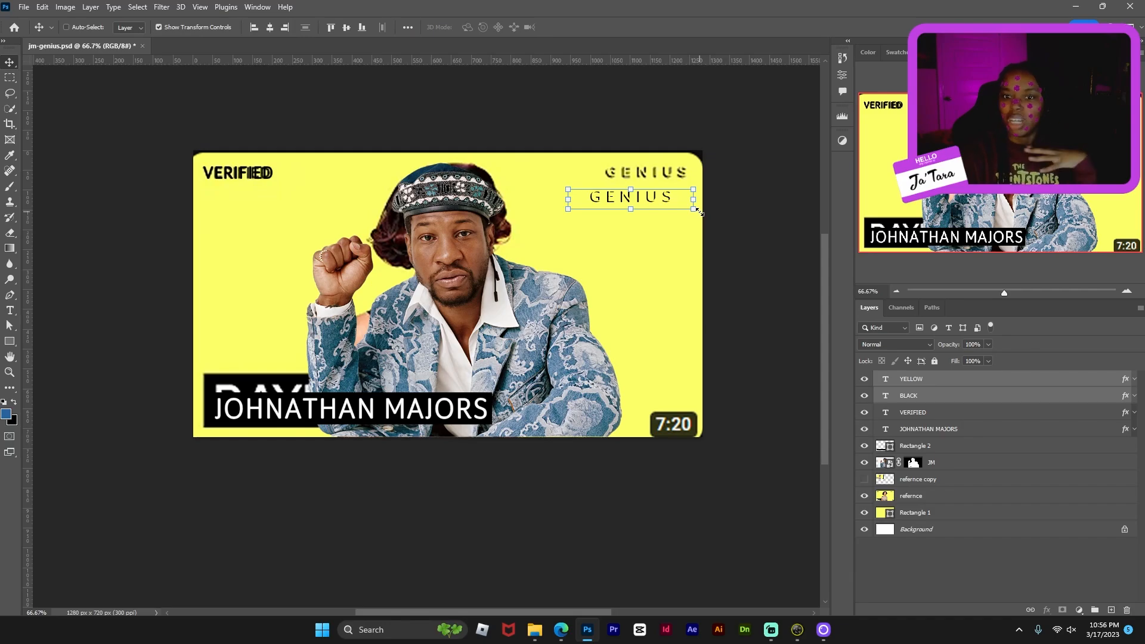
Step: Set the YELLOW text layer's font style to Medium in its type properties
click(941, 382)
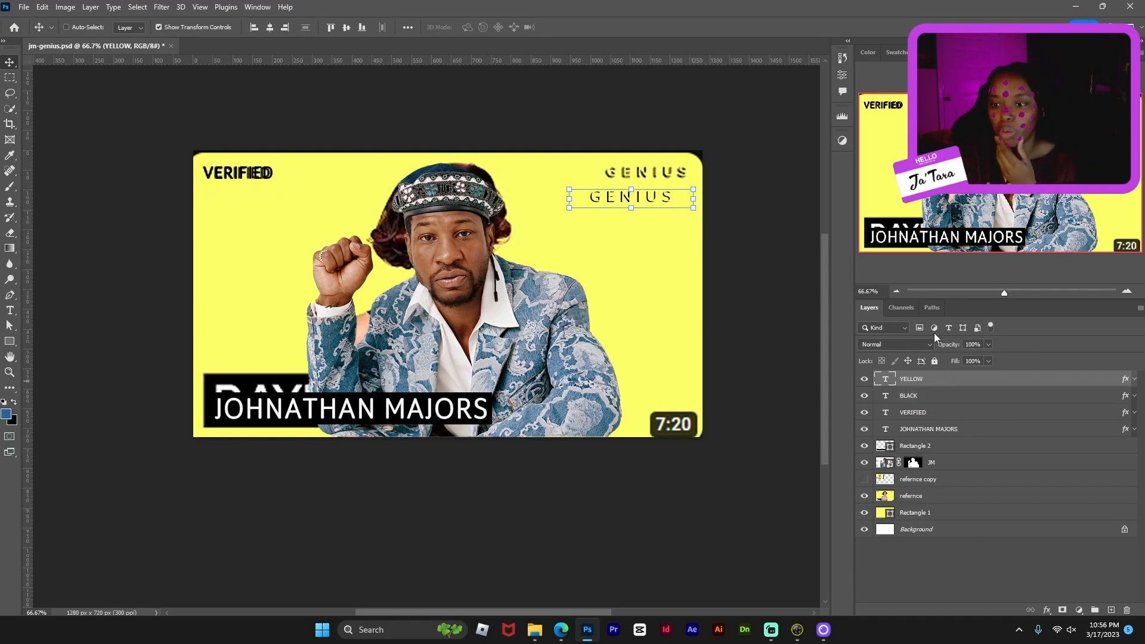
click(843, 74)
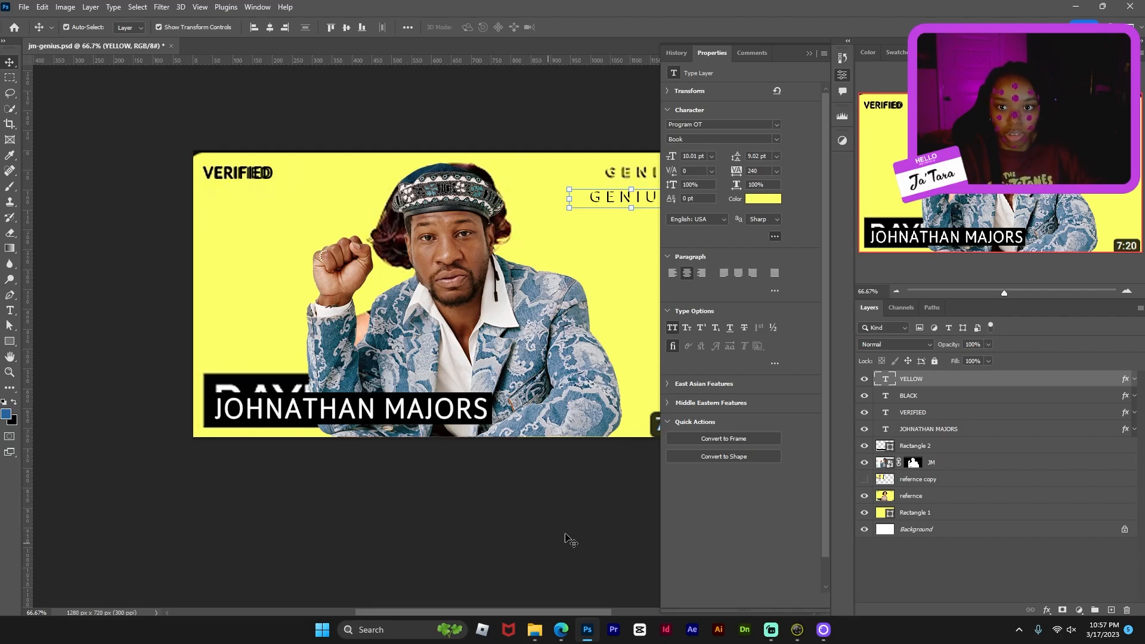
click(970, 396)
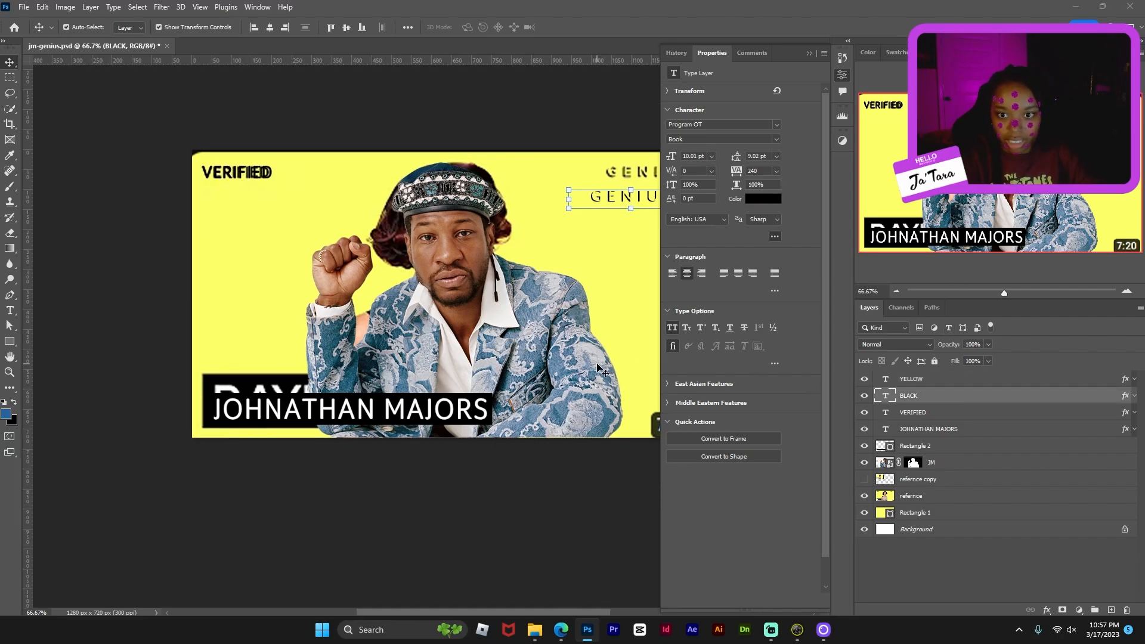
key(ctrl+1)
drag(991, 211, 1087, 193)
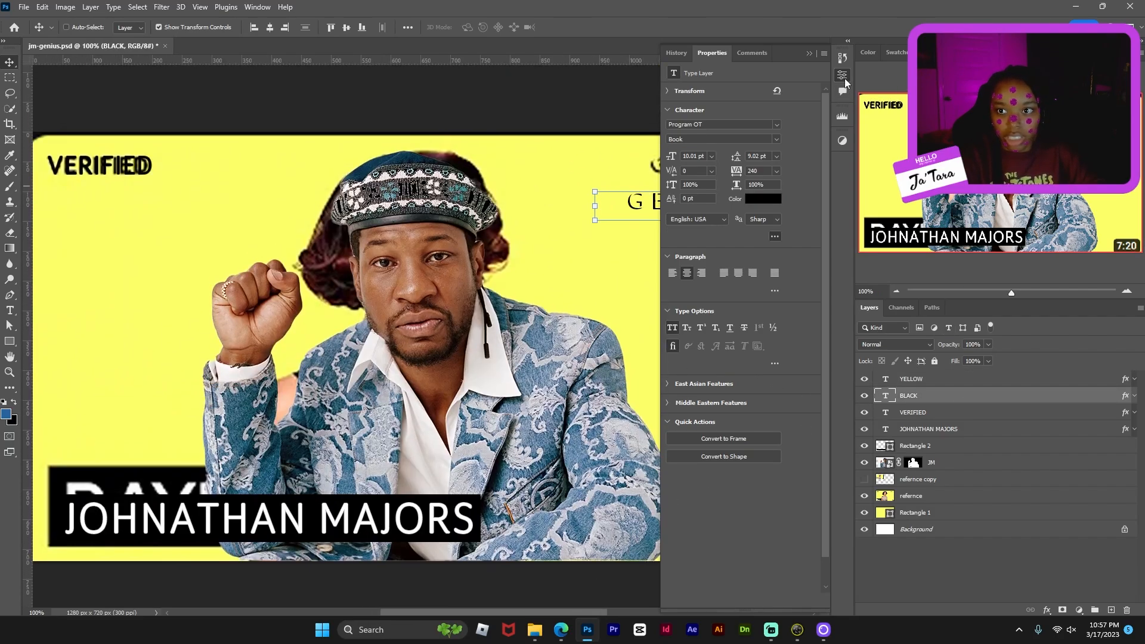
click(887, 381)
key(ctrl+plus)
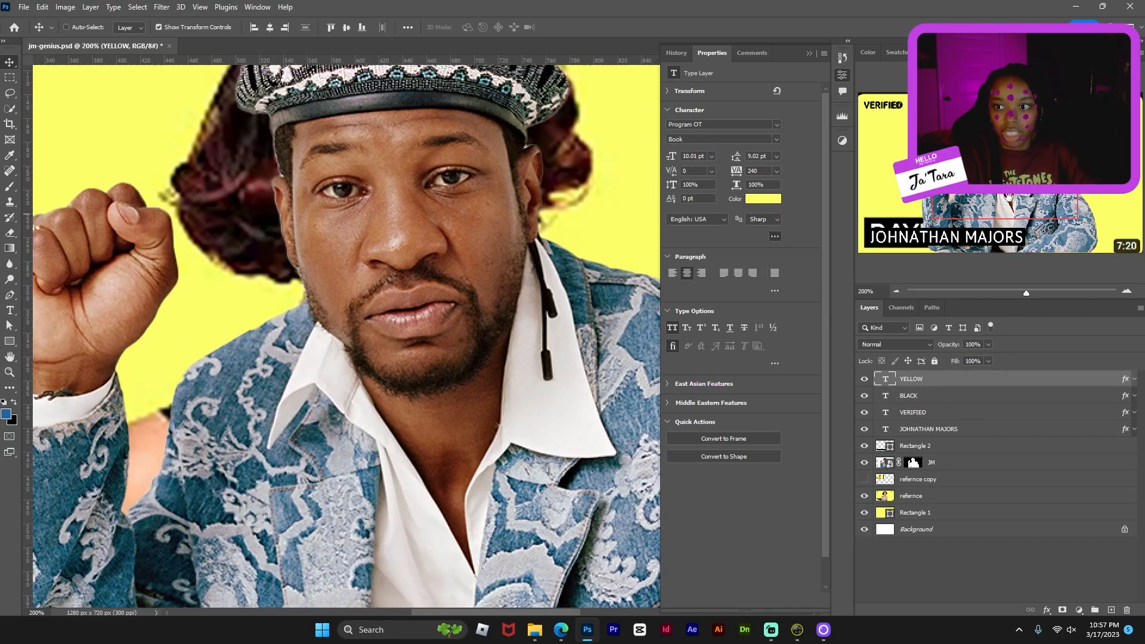
drag(1080, 179, 1142, 166)
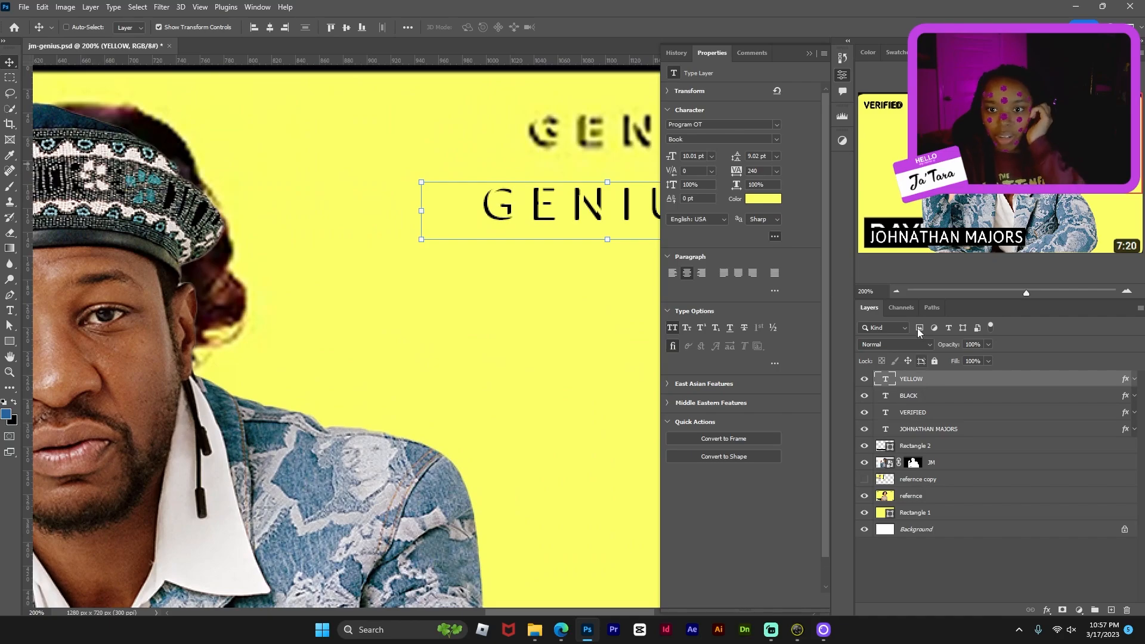
click(776, 140)
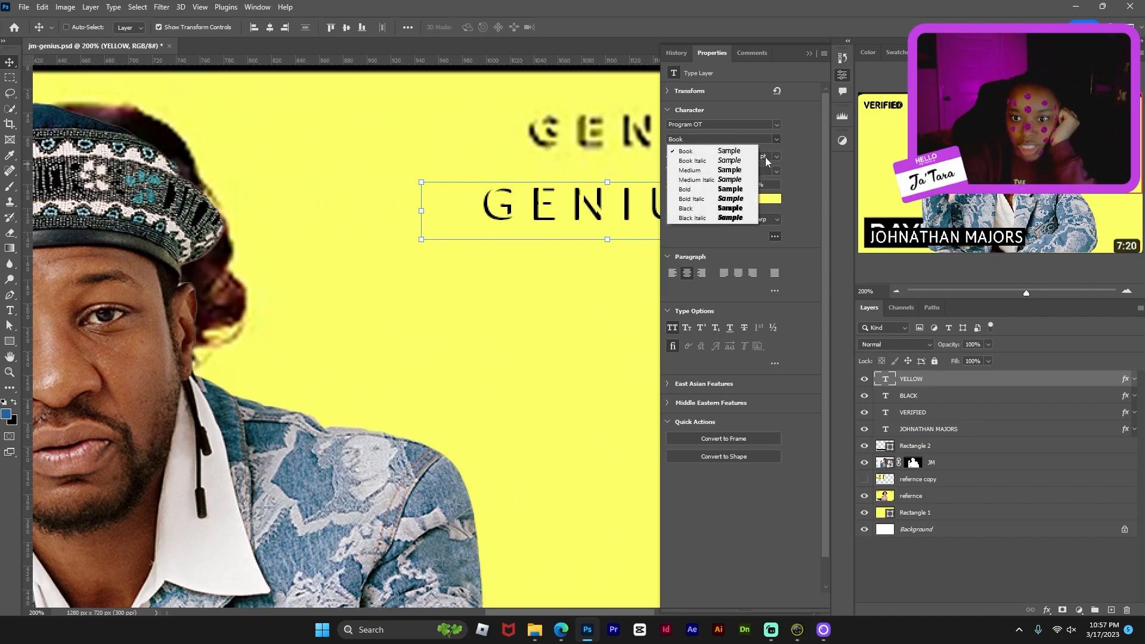
click(749, 172)
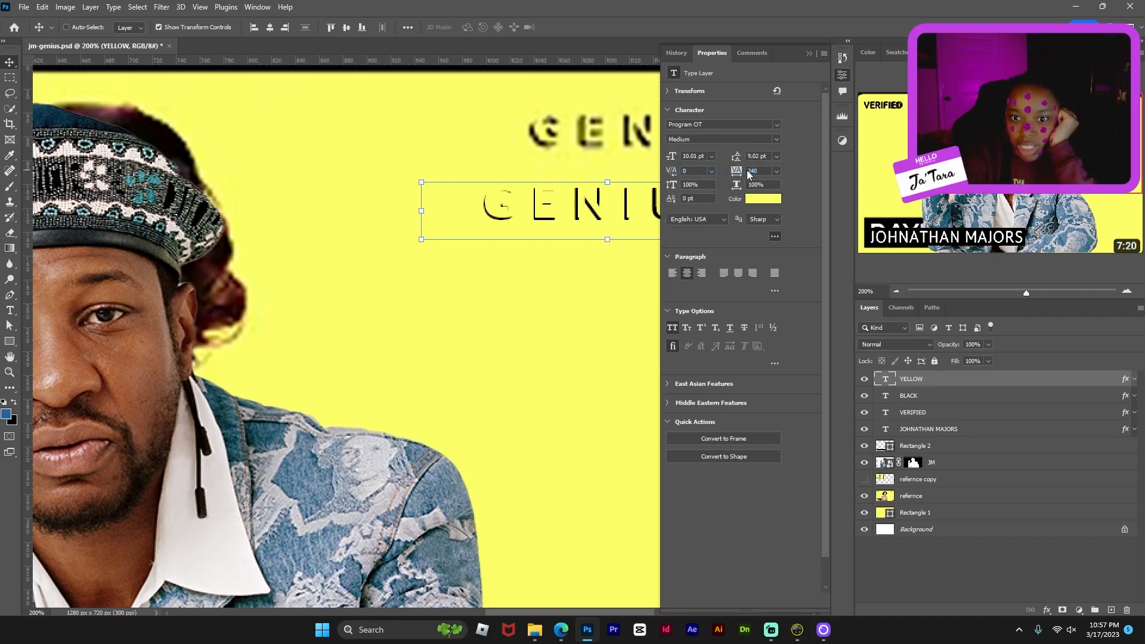
Step: Set the BLACK text layer's font style to Medium and nudge the layer slightly to the right
click(951, 397)
click(776, 139)
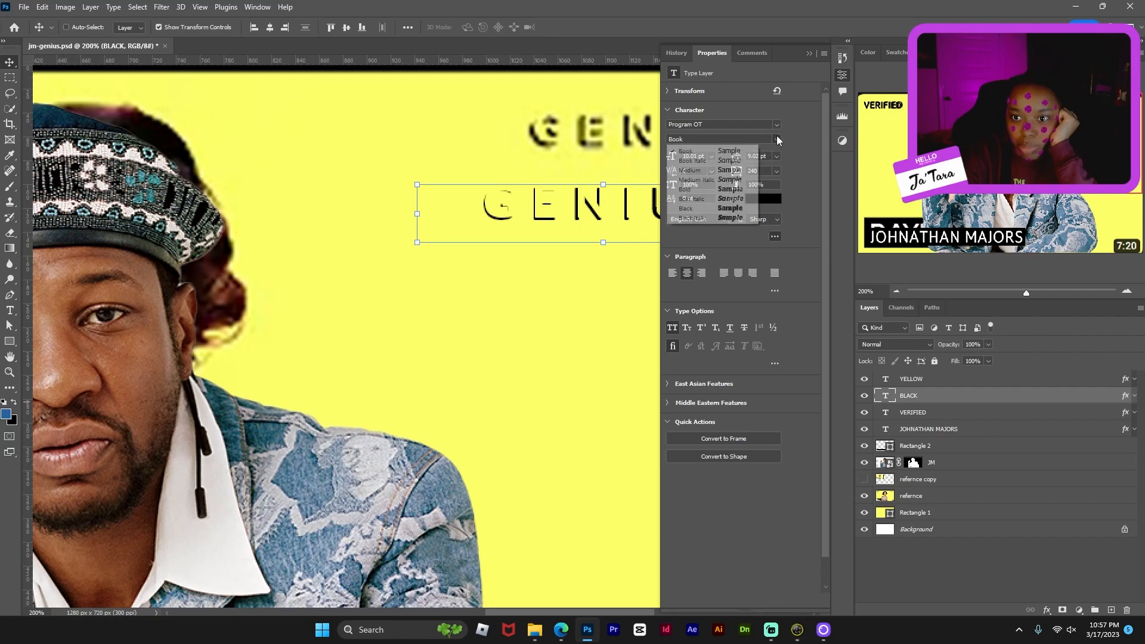
click(749, 172)
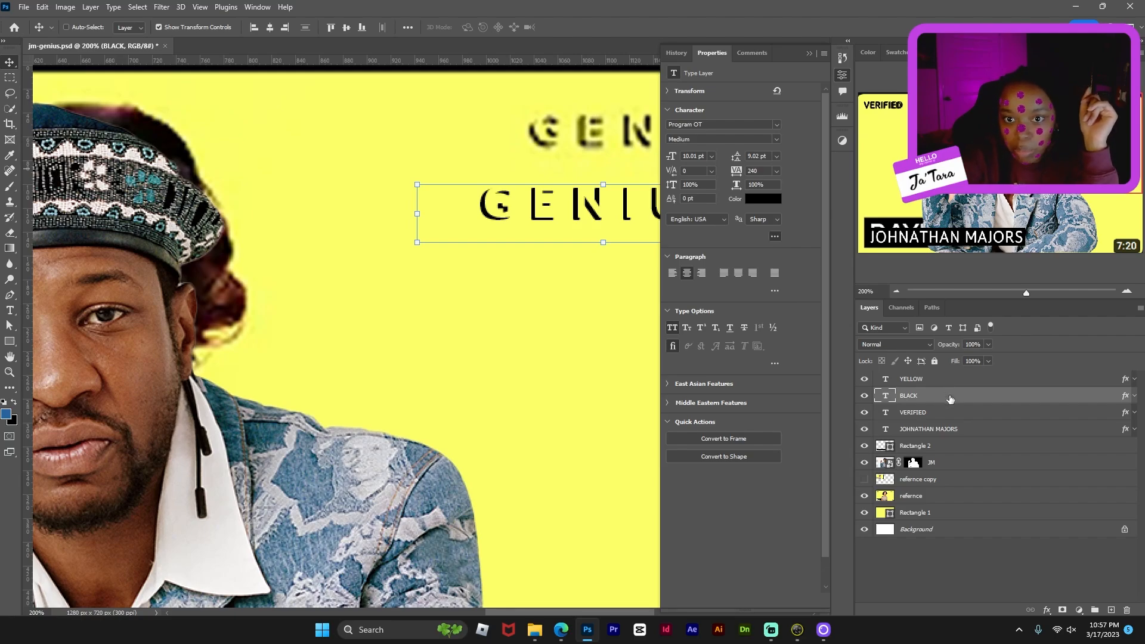
key(Right)
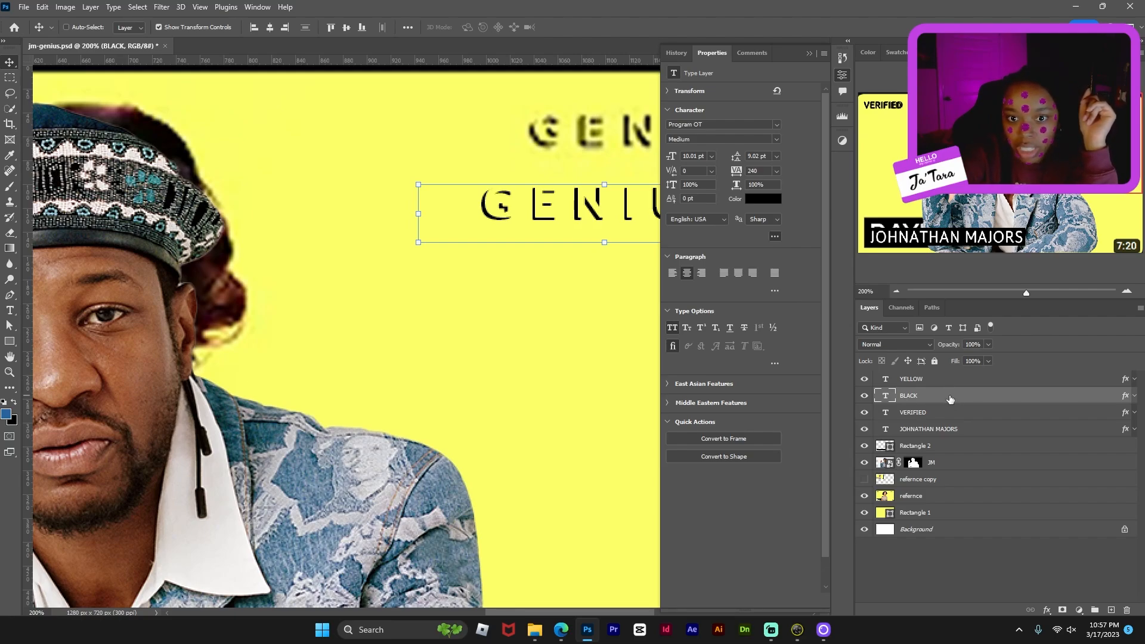
Step: Nudge the BLACK text layer slightly down to fine-tune the shadow offset and collapse its type properties
key(Left)
key(Down)
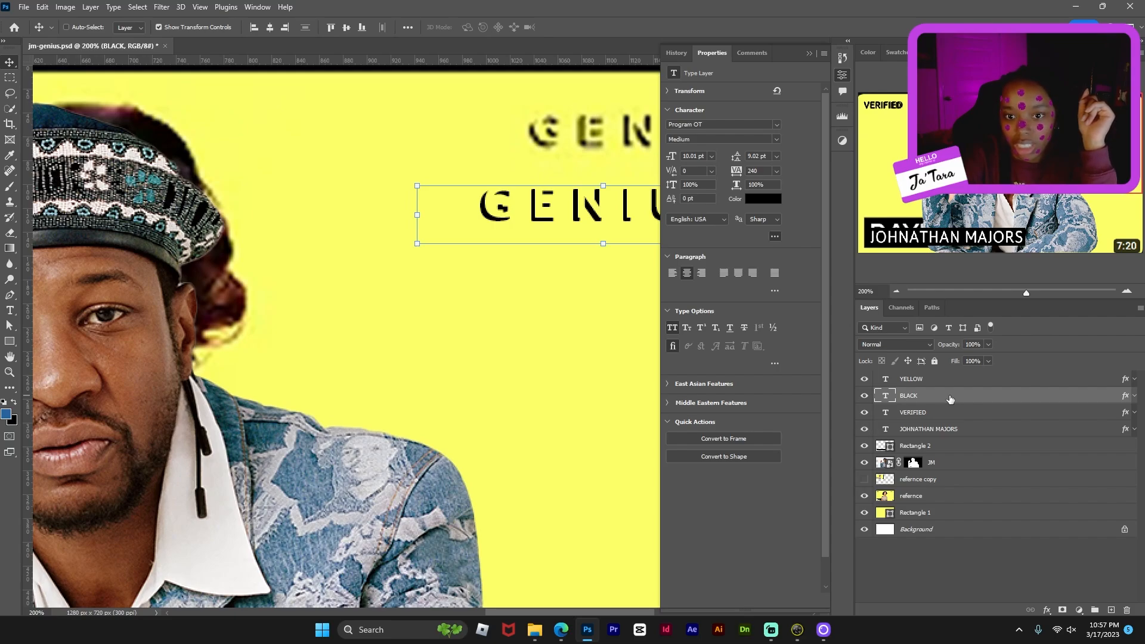
key(Right)
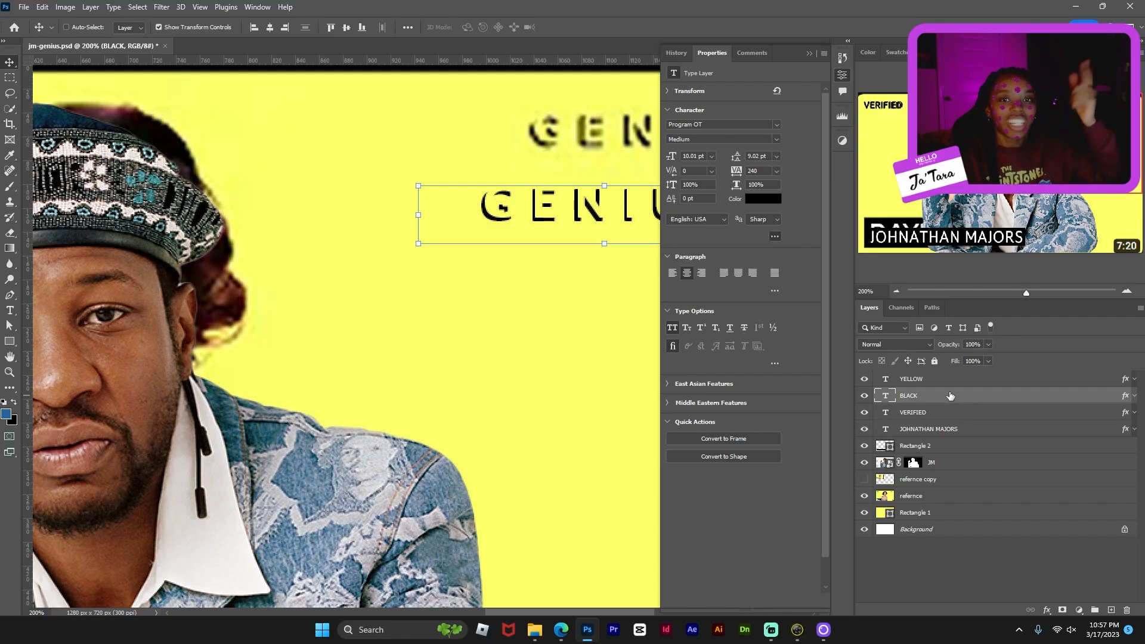
click(842, 76)
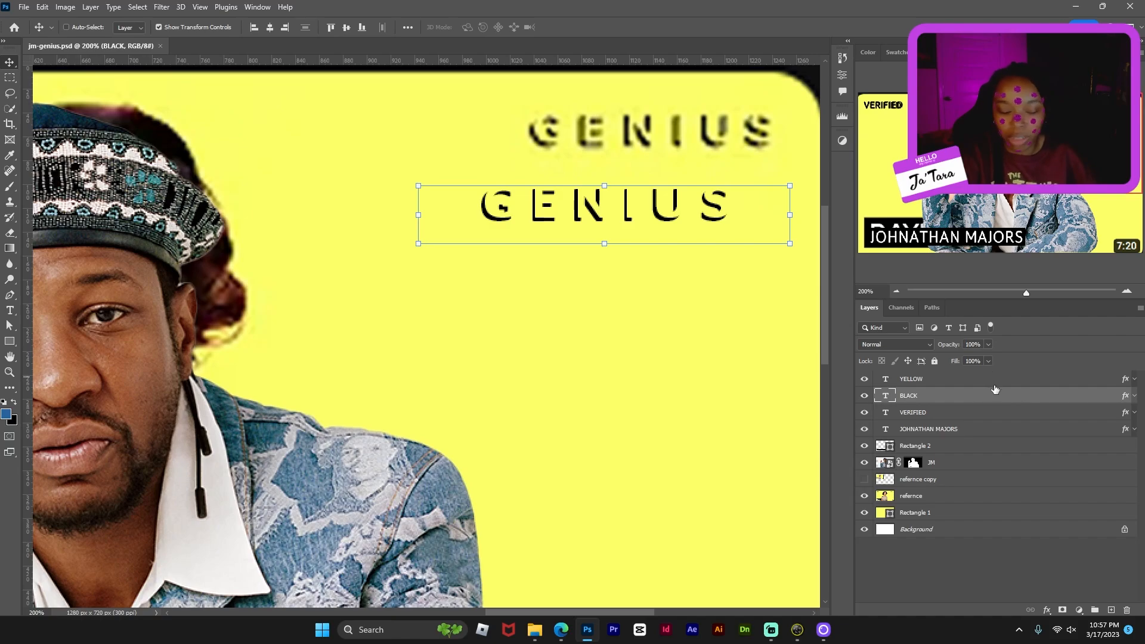
Step: Link the YELLOW and BLACK text layers so they move and scale together
shift+click(989, 385)
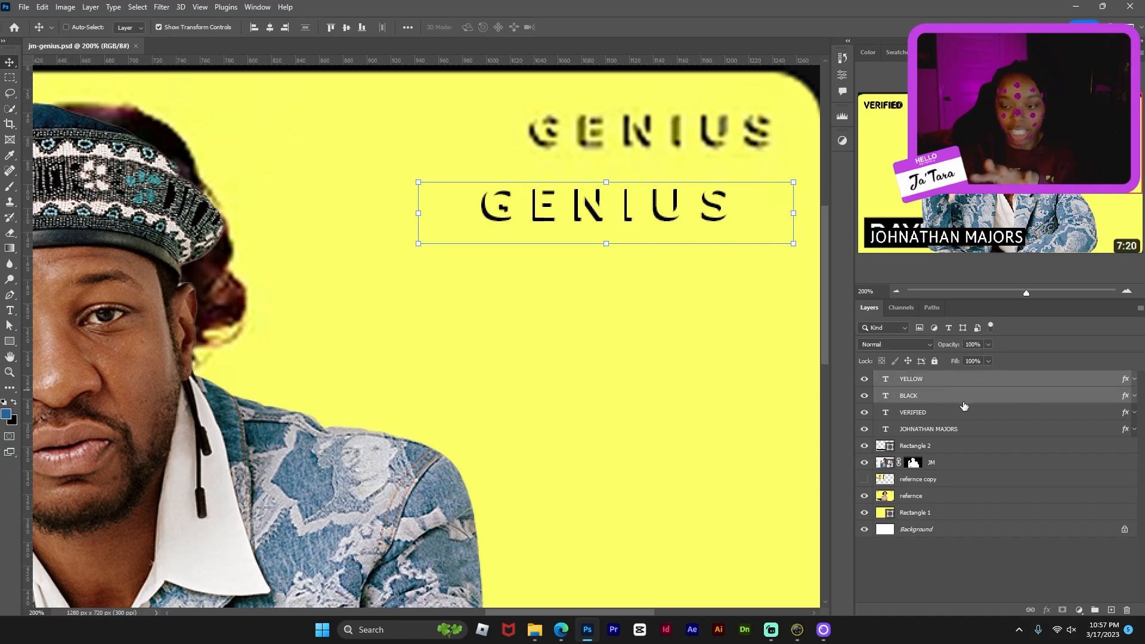
click(1031, 610)
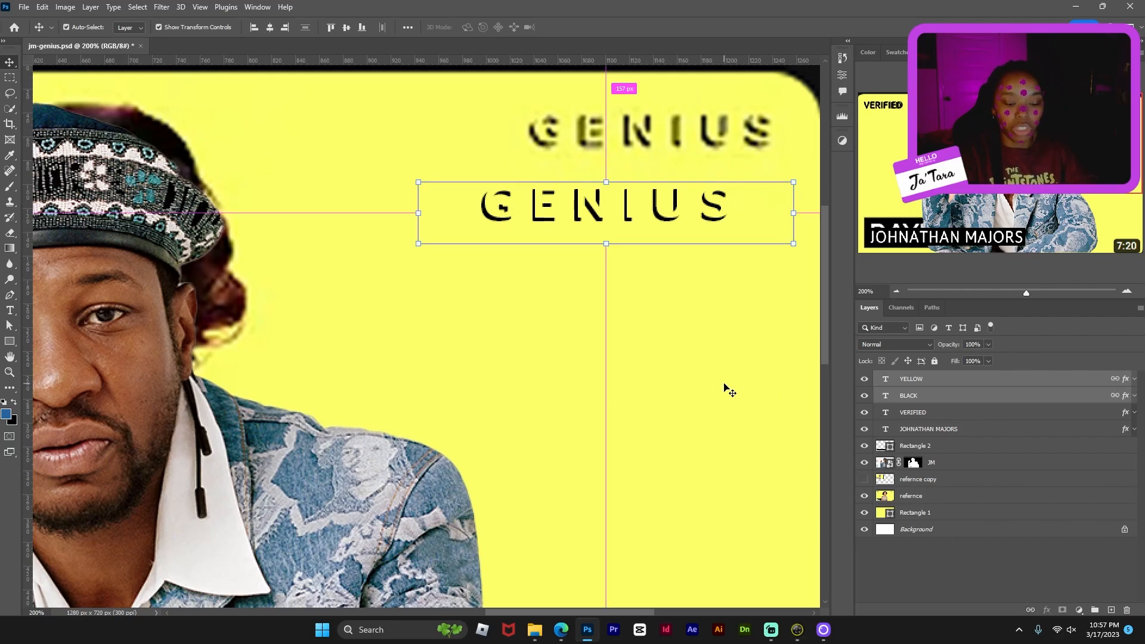
key(ctrl+minus)
key(ctrl+minus)
drag(476, 342, 484, 340)
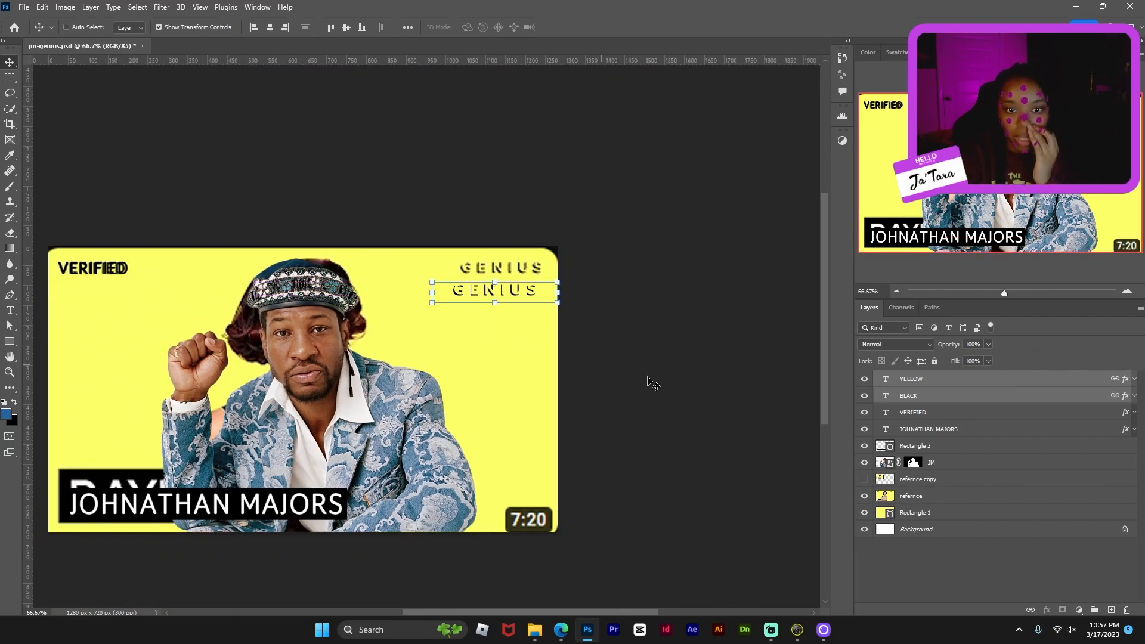
Step: Raise the opacity of the BLACK text layer's stroke effect to 100%
click(971, 397)
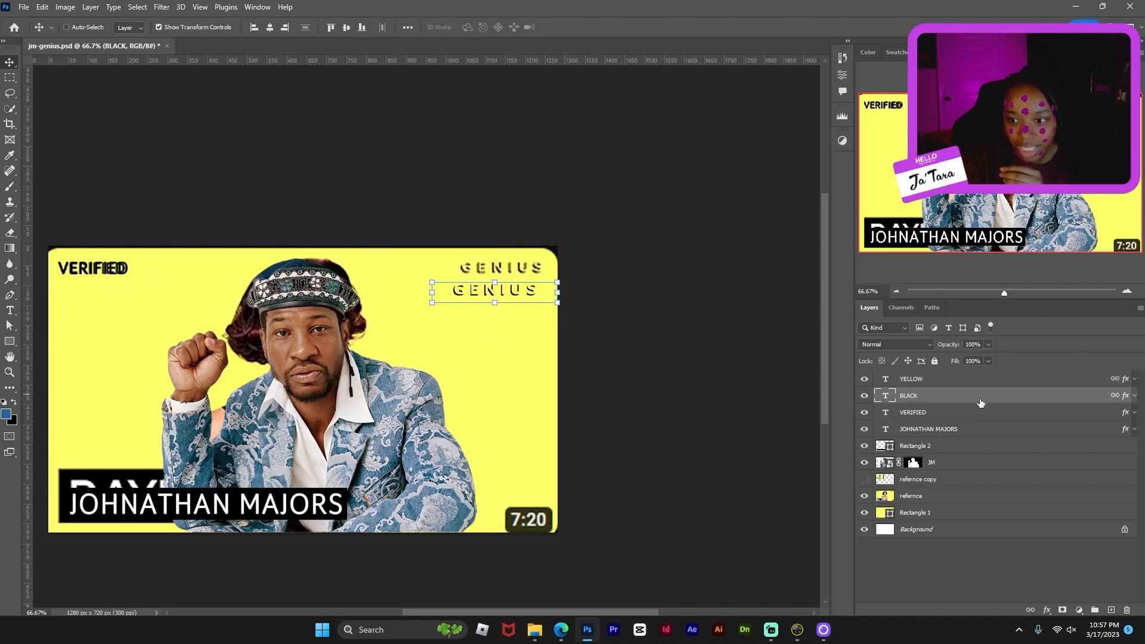
double_click(980, 403)
click(661, 271)
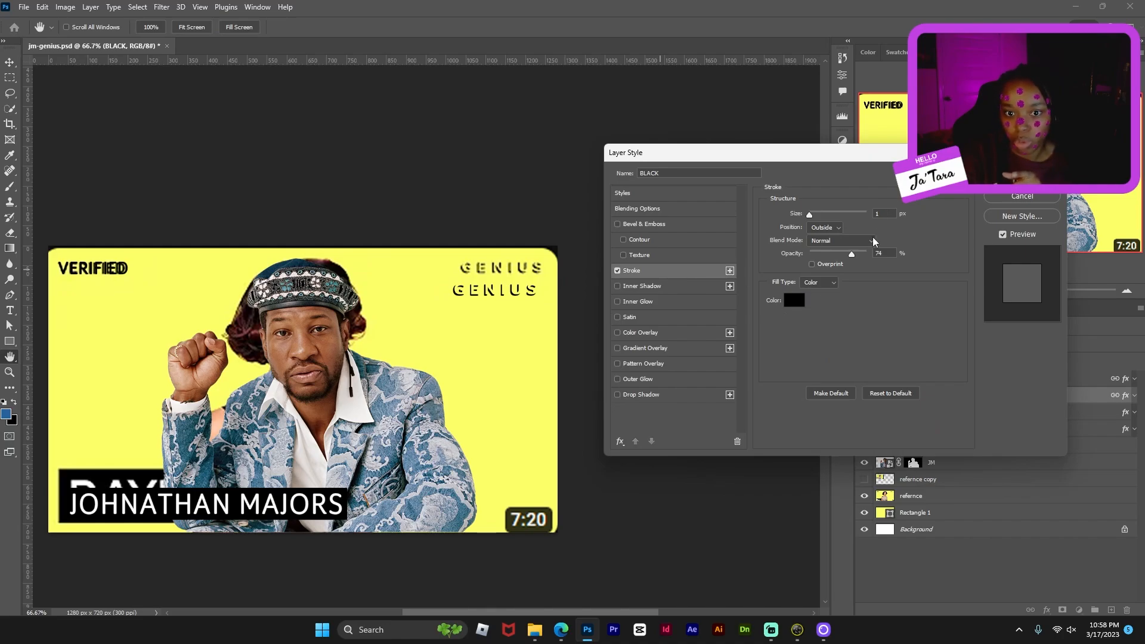
drag(857, 256, 875, 256)
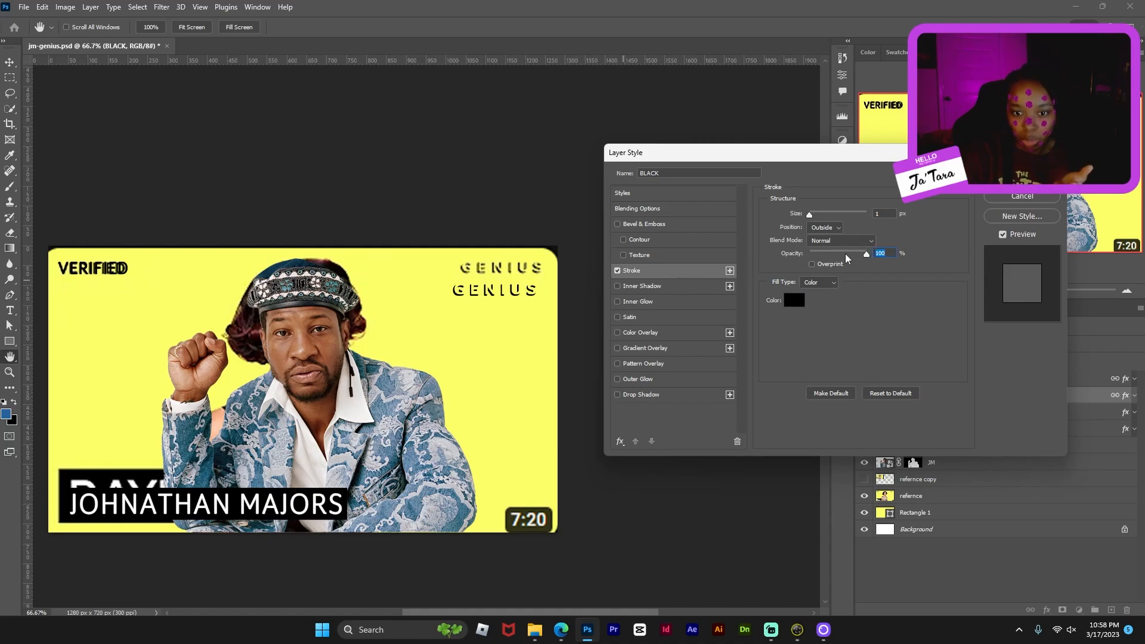
key(Return)
key(v)
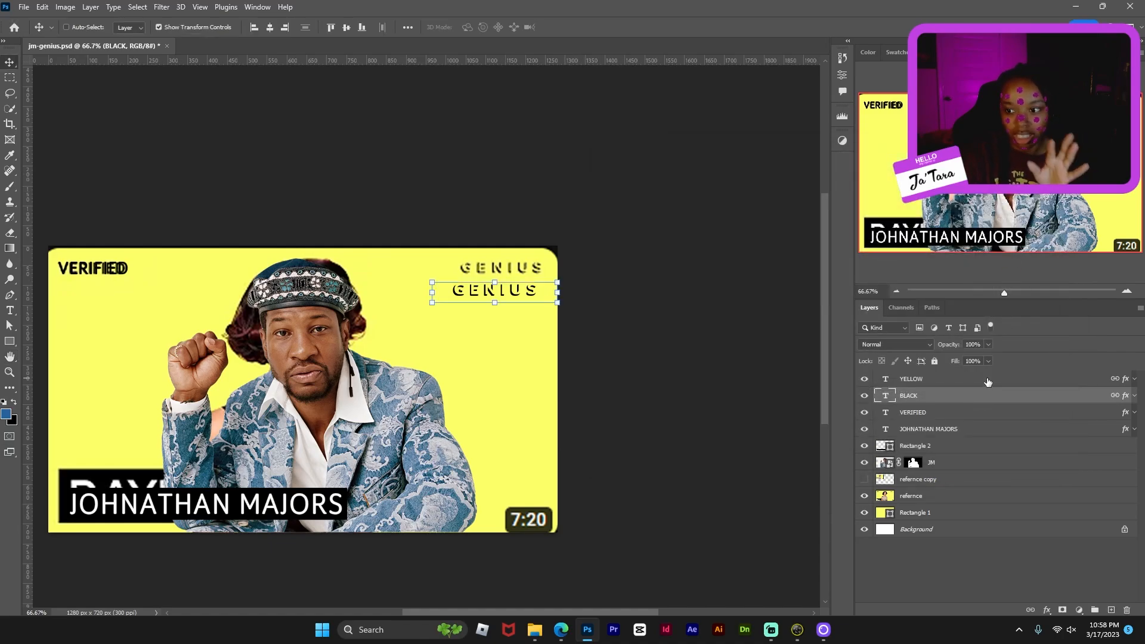
Step: Scale the linked GENIUS text to about 97% width and 96% height and align it over the reference GENIUS logo
key(alt+])
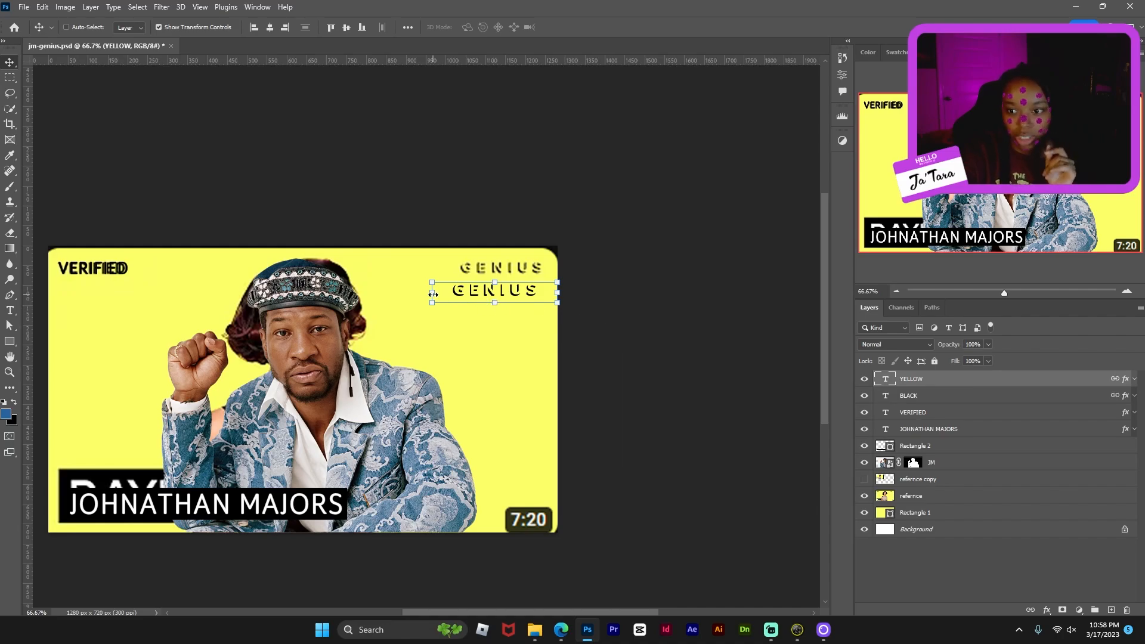
drag(432, 294, 536, 275)
key(Left)
key(Left)
key(Left)
key(Left)
key(Left)
key(Left)
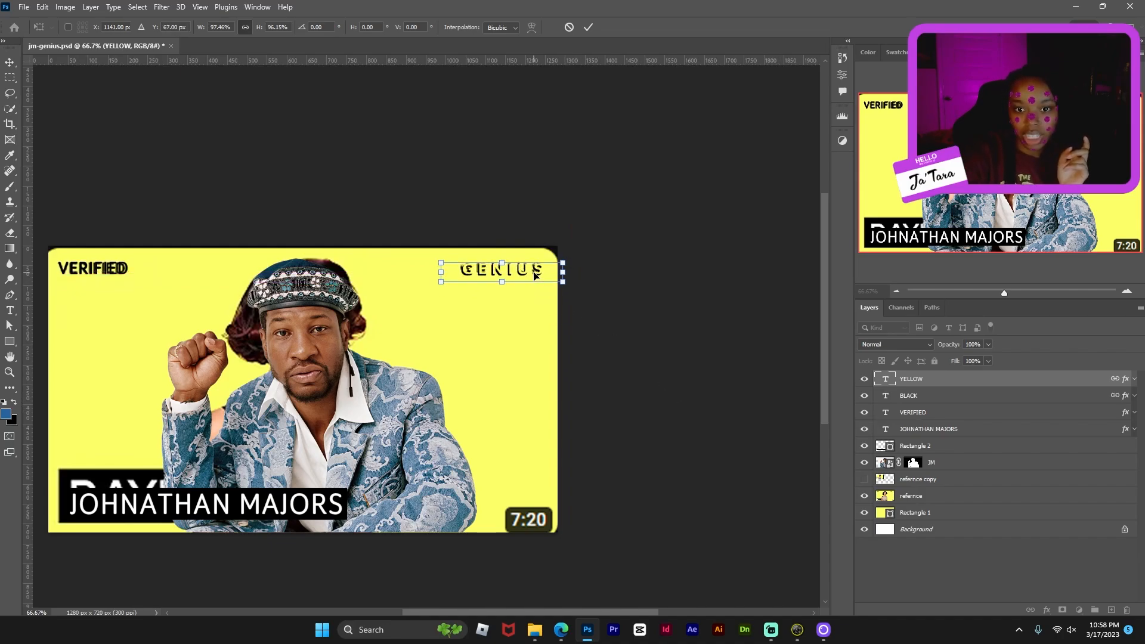
key(Up)
key(Up)
key(Up)
key(Return)
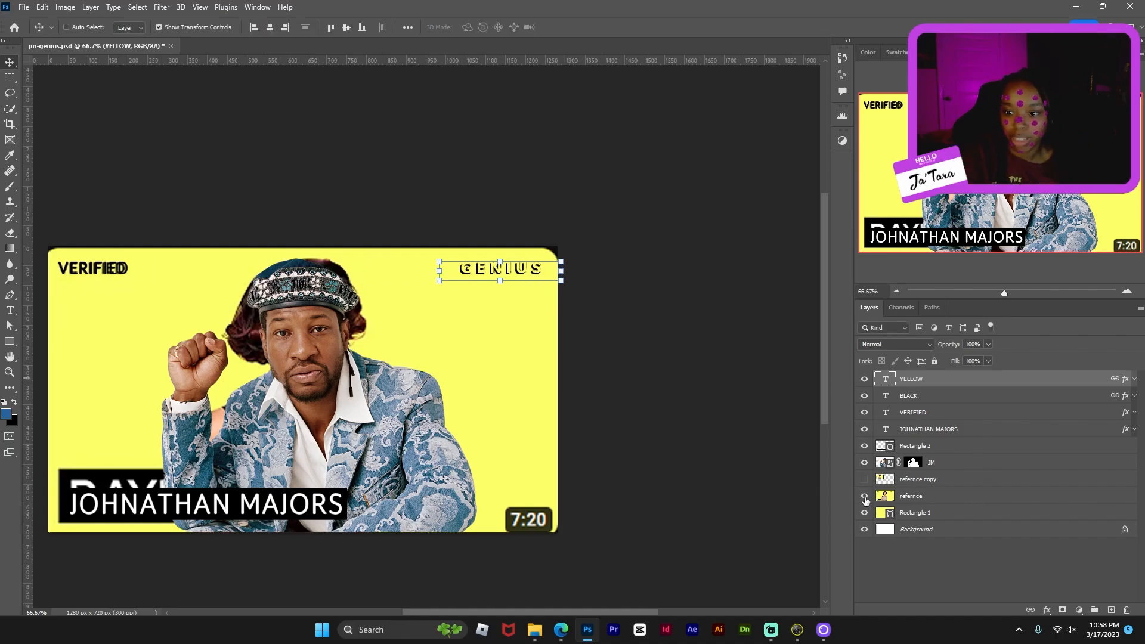
Step: Hide the refernce layer and deselect all layers to show the finished thumbnail
click(865, 496)
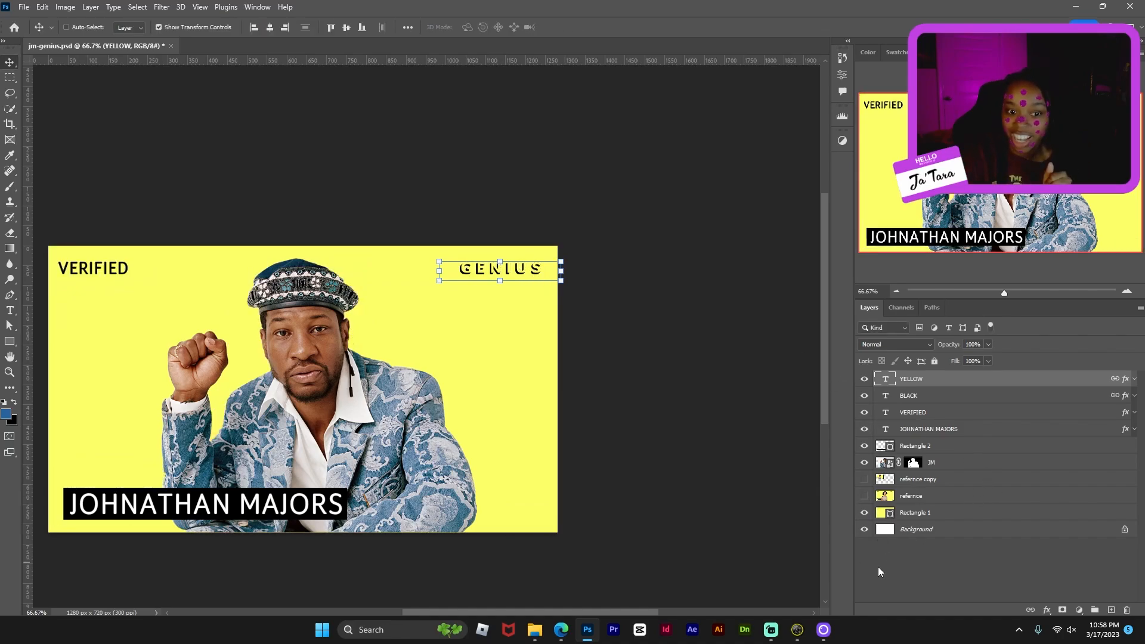
key(ctrl+0)
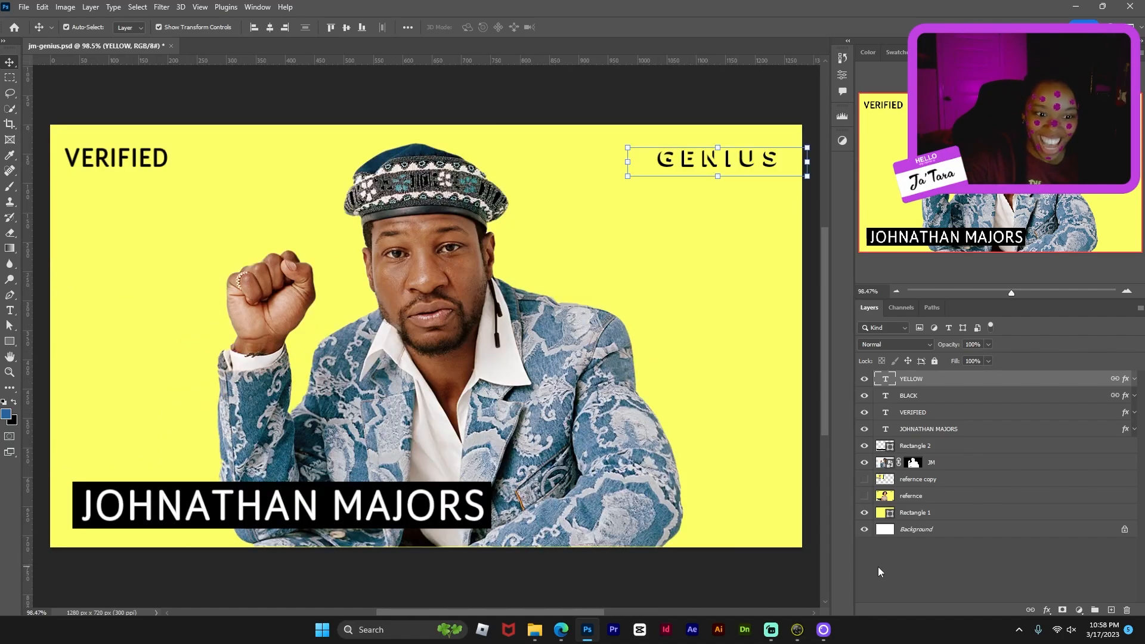
key(ctrl+minus)
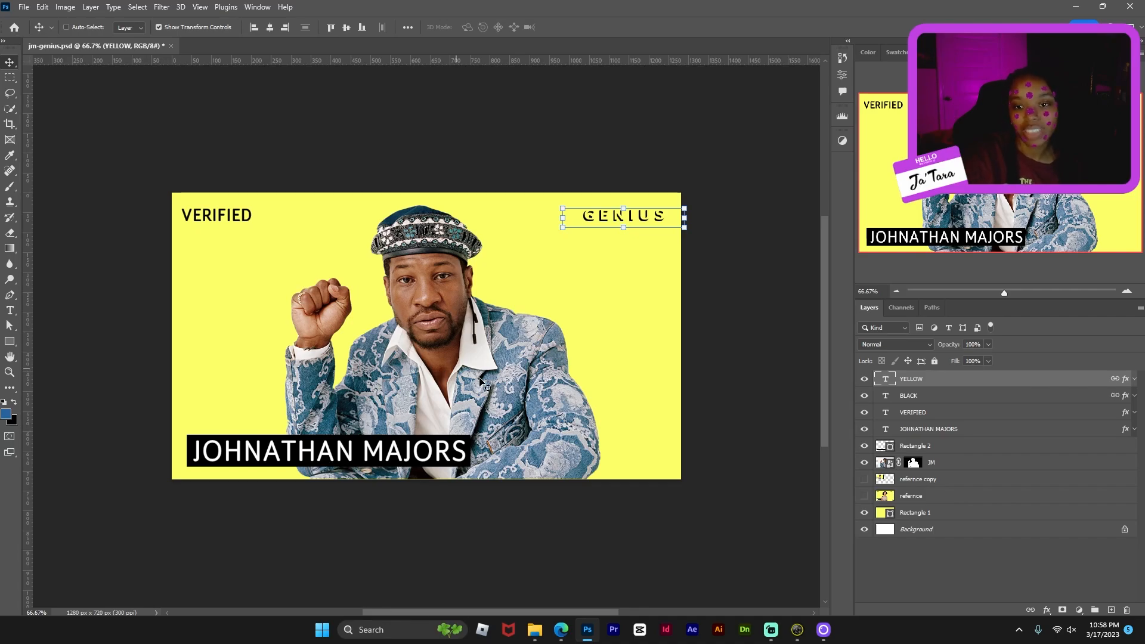
click(926, 566)
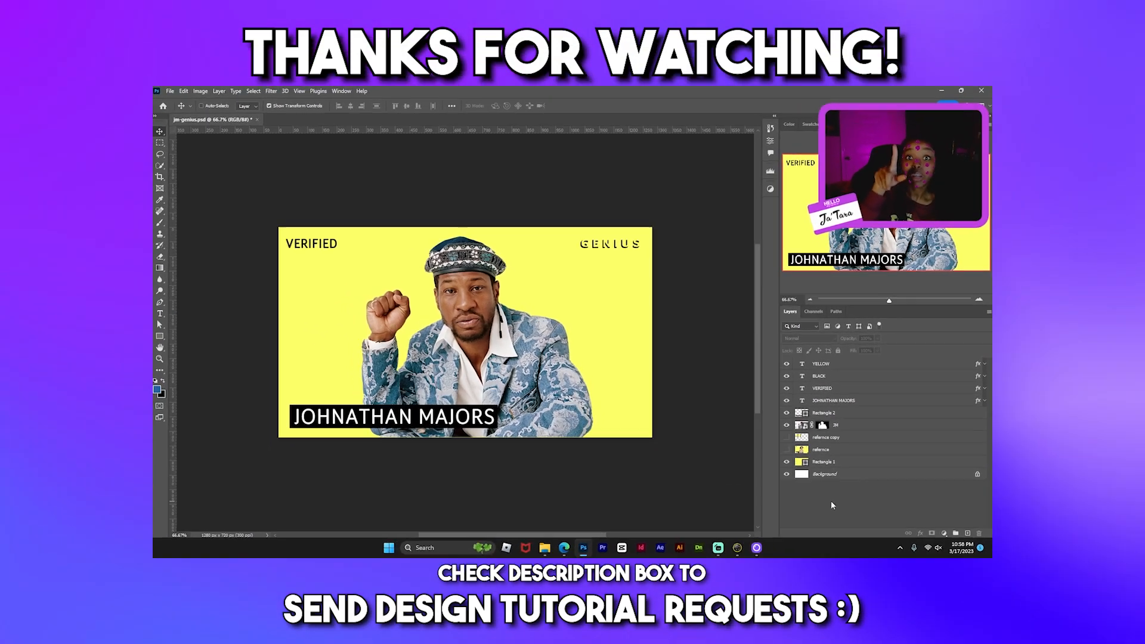